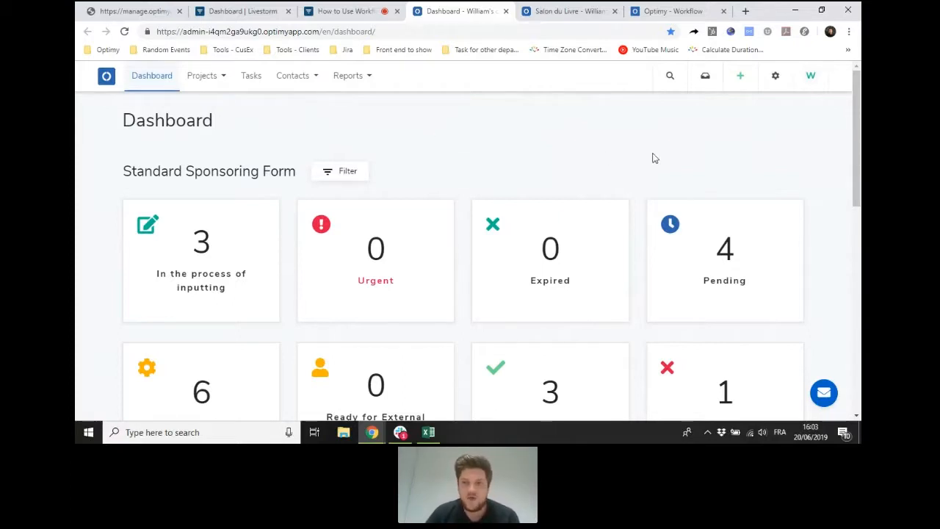
# - Open the task types in the platform setup and review the existing types and their notification settings
pyautogui.click(774, 76)
pyautogui.click(739, 138)
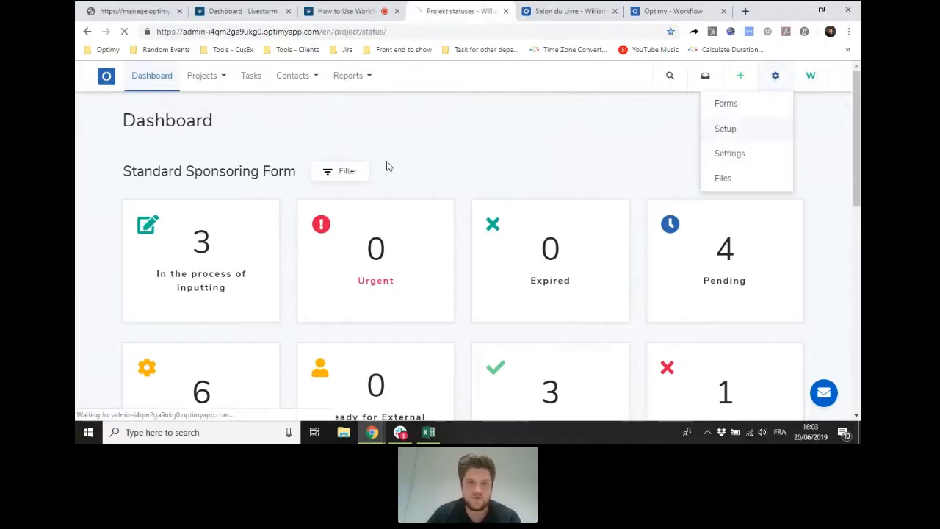
pyautogui.scroll(-1, 182, 231)
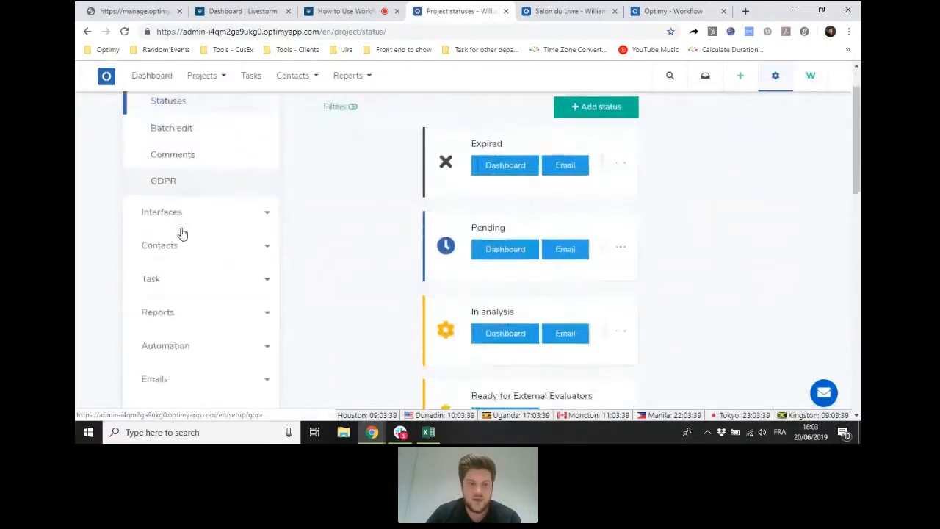
pyautogui.click(174, 289)
pyautogui.click(184, 310)
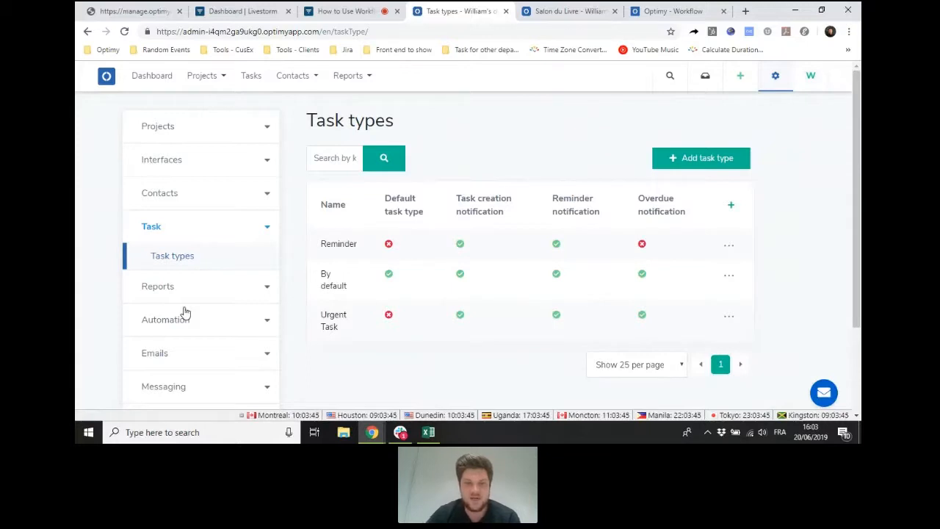
pyautogui.scroll(-1, 486, 132)
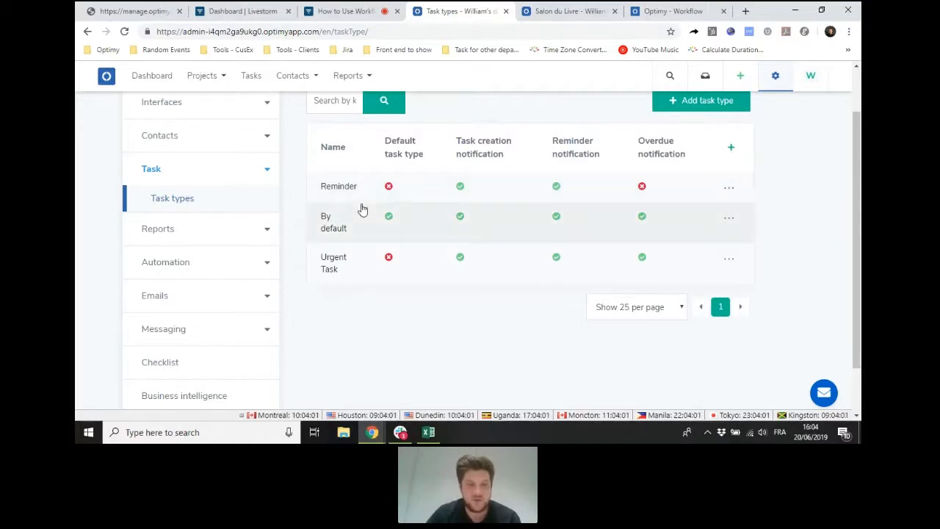
pyautogui.scroll(1, 527, 219)
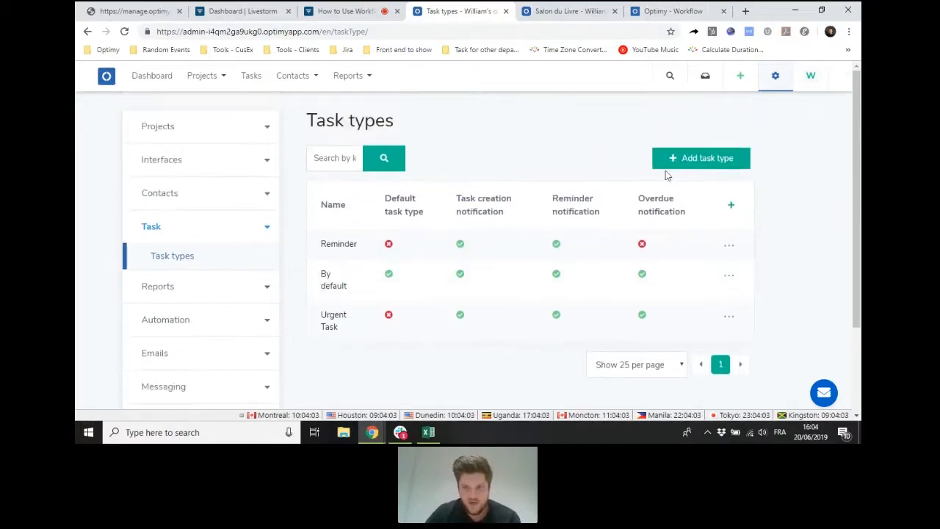
# - Examine the name, creation notification and reminder email settings of a new task type, then cancel without saving
pyautogui.click(672, 166)
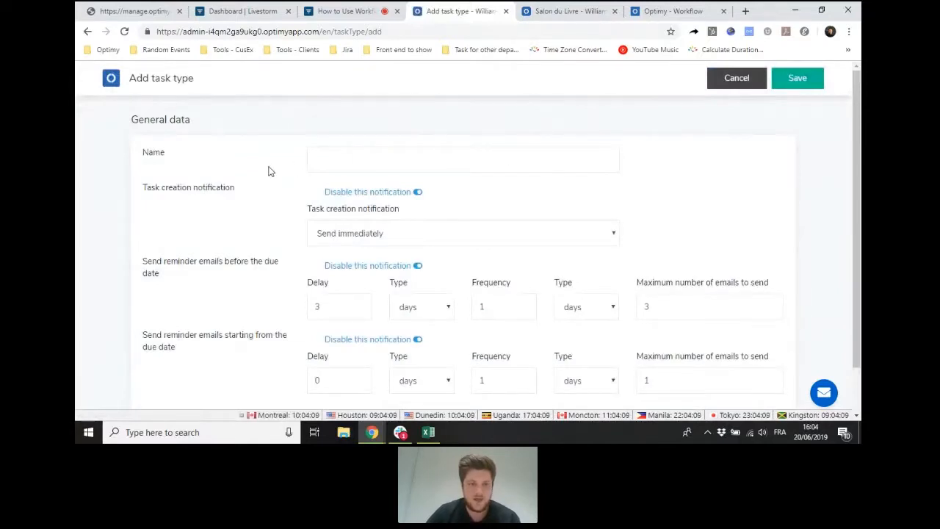
pyautogui.scroll(-1, 272, 158)
pyautogui.click(325, 112)
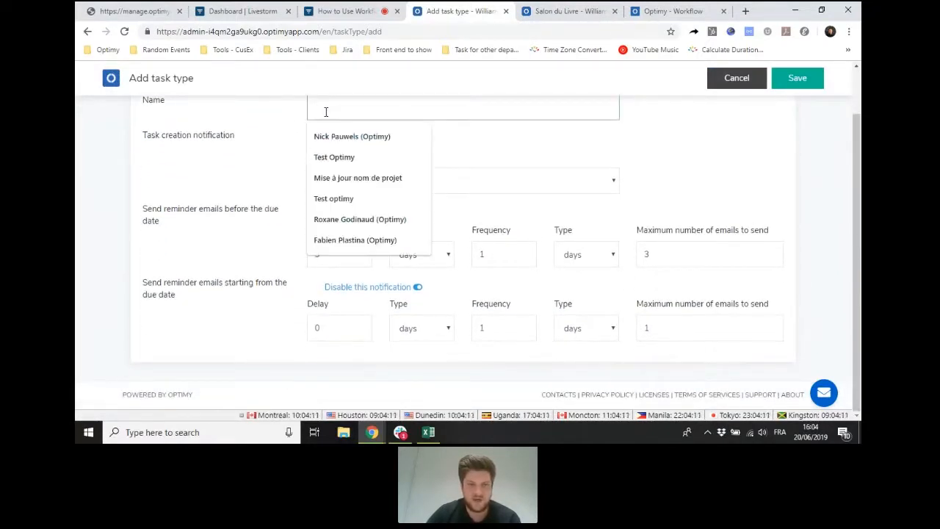
pyautogui.click(259, 116)
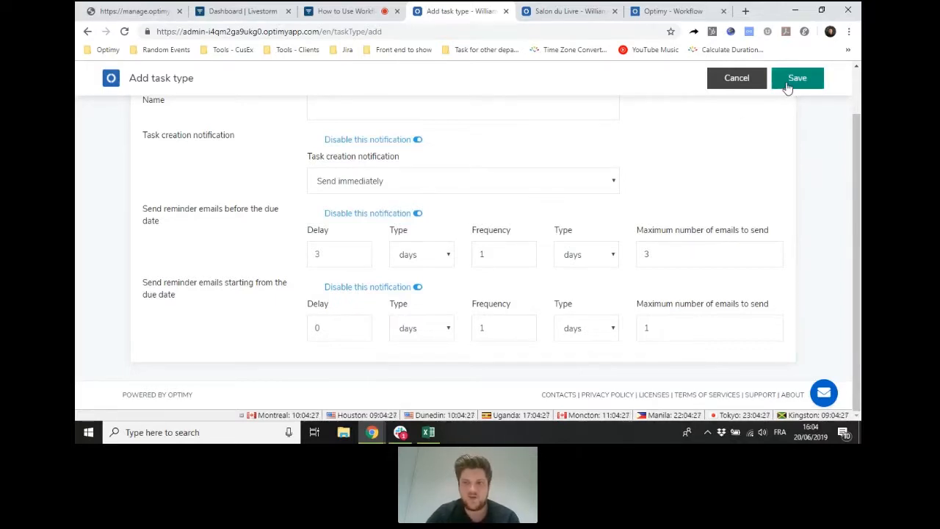
pyautogui.click(736, 78)
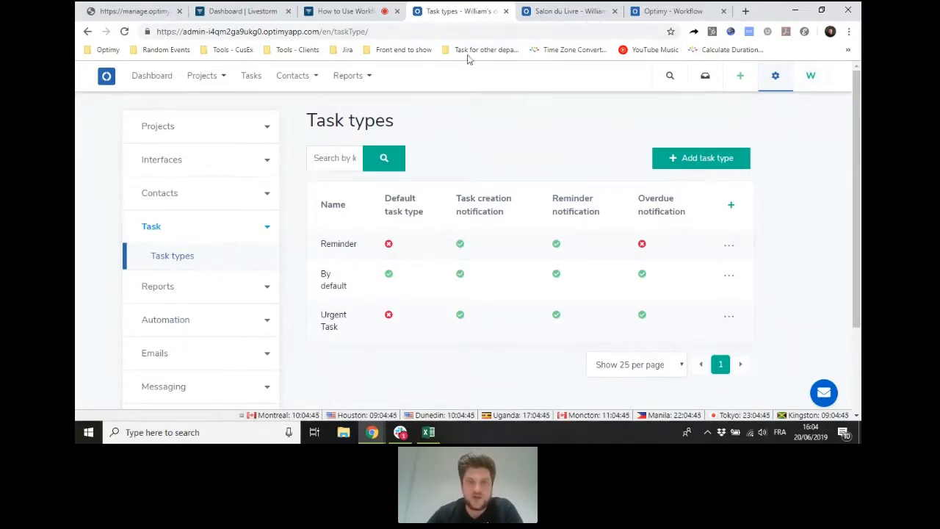
# - Open the Salon du Livre project from the Formulaire Sponsoring project list and show its tasks and workflows
pyautogui.click(219, 79)
pyautogui.click(207, 104)
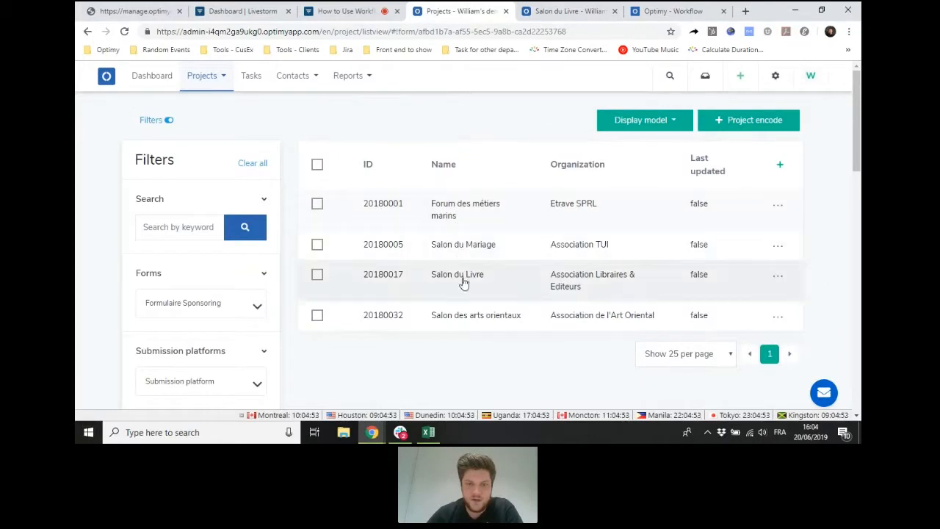
pyautogui.click(462, 280)
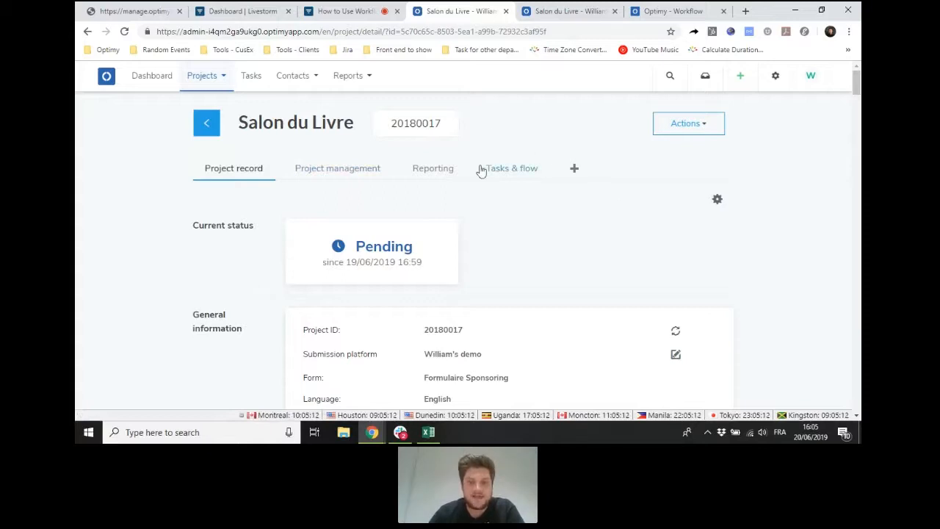
pyautogui.click(518, 176)
pyautogui.moveTo(198, 226); pyautogui.dragTo(229, 227)
pyautogui.moveTo(200, 312); pyautogui.dragTo(249, 316)
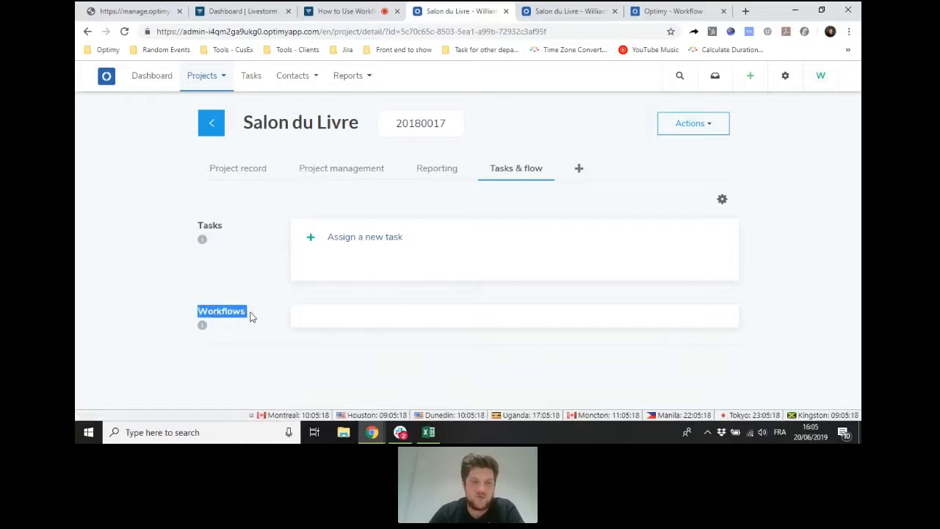
pyautogui.click(258, 261)
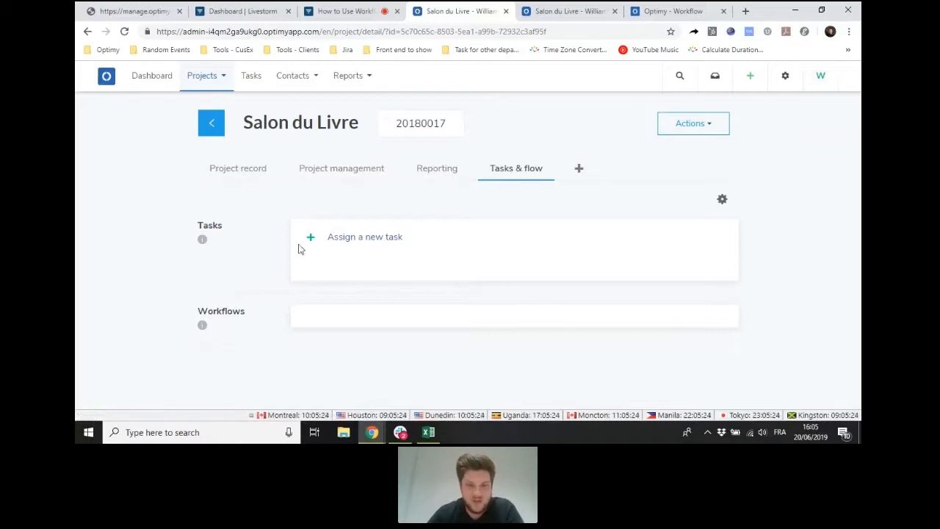
# - Start assigning a new task on the project and name it "Test webinar"
pyautogui.click(358, 239)
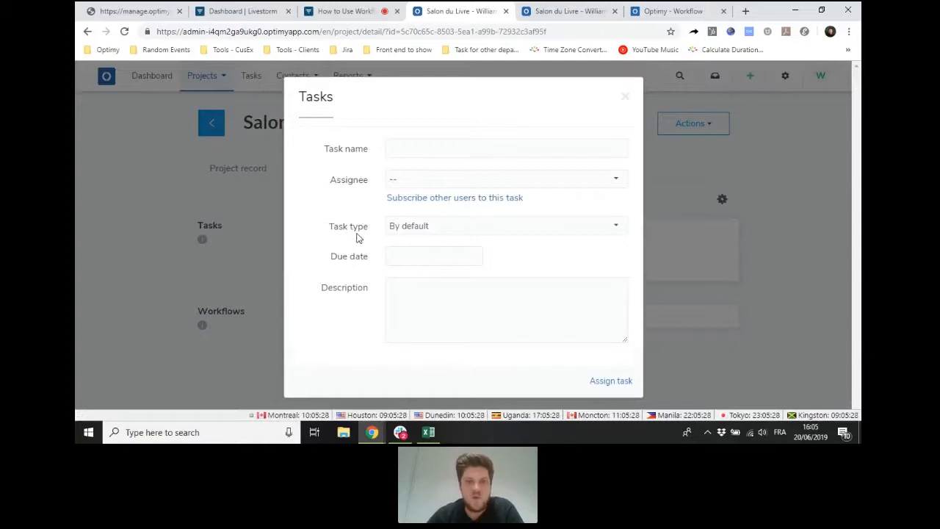
pyautogui.click(395, 149)
pyautogui.write('test')
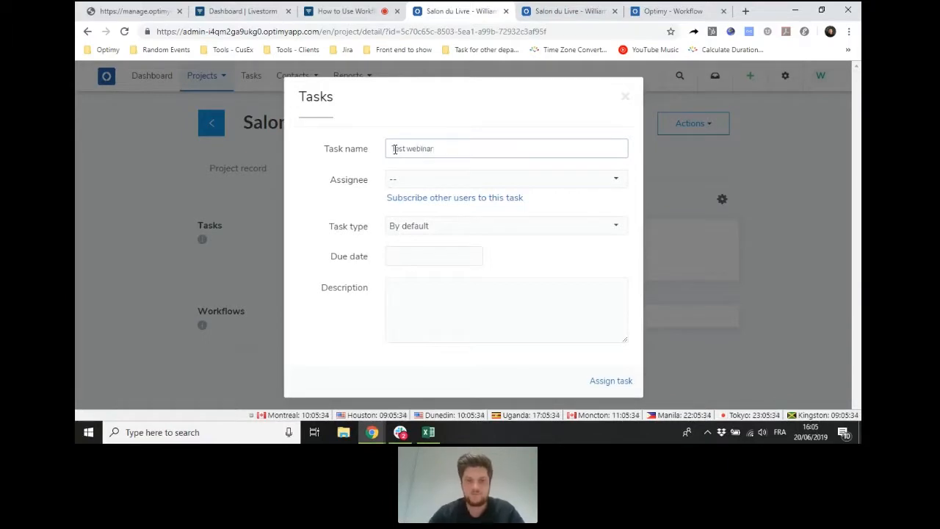
pyautogui.click(364, 164)
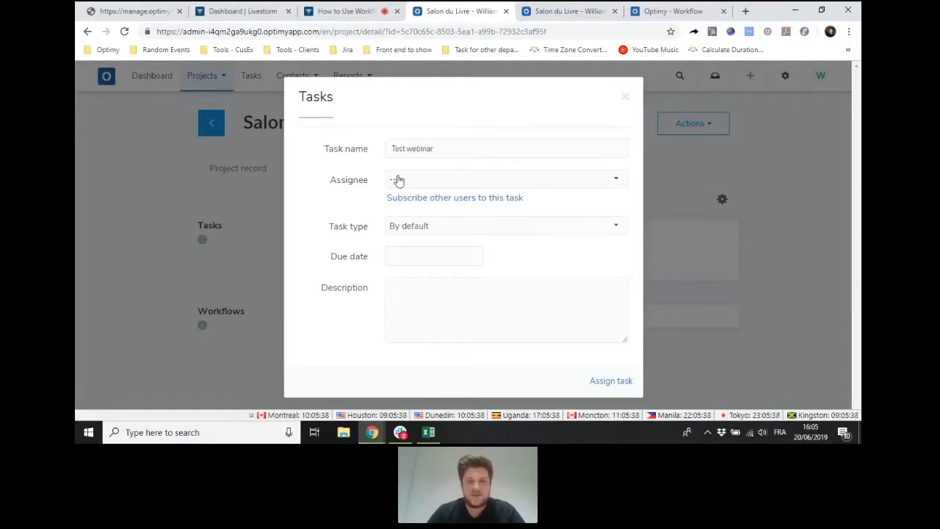
# - Enable subscribing other users to the task and review the available assignees and subscribers
pyautogui.click(397, 181)
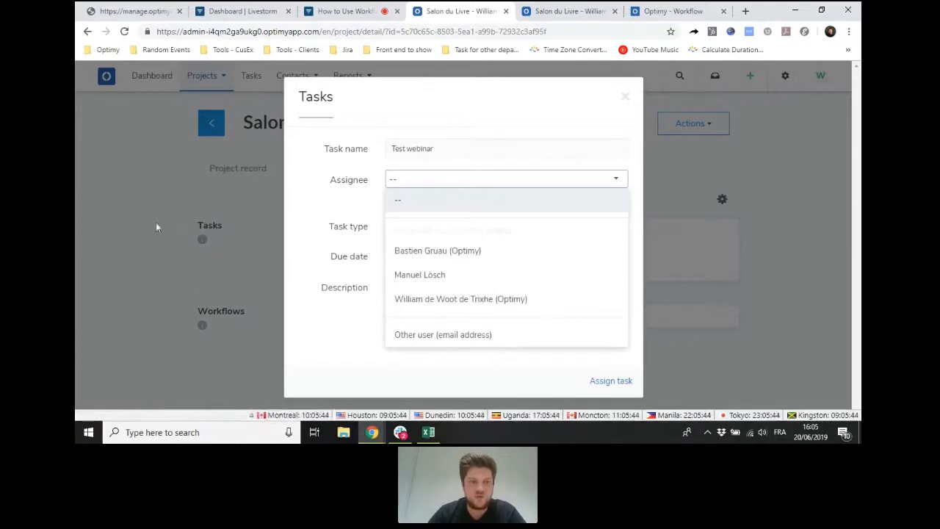
pyautogui.click(338, 192)
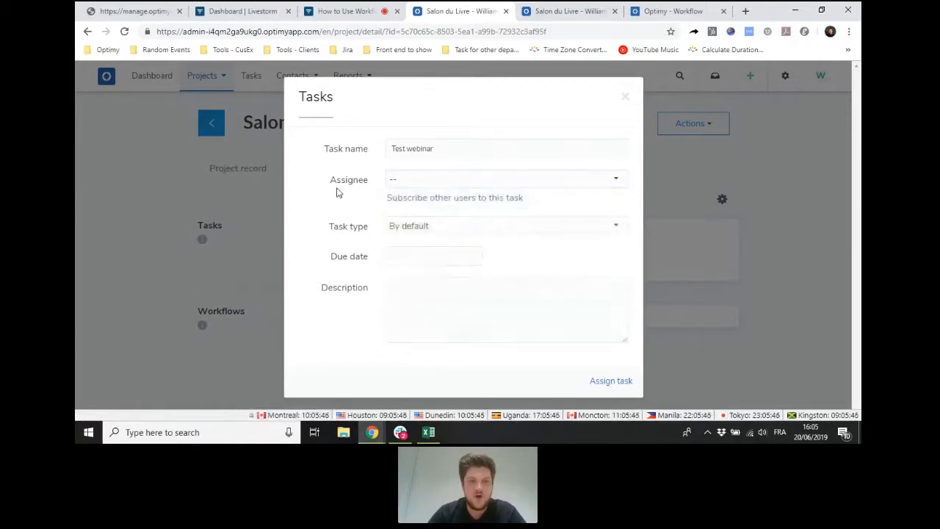
pyautogui.click(434, 202)
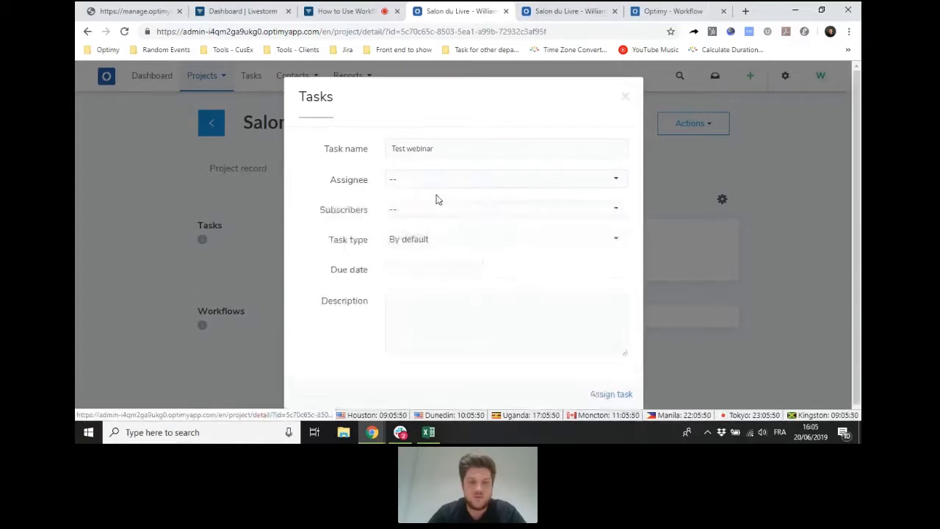
pyautogui.click(430, 210)
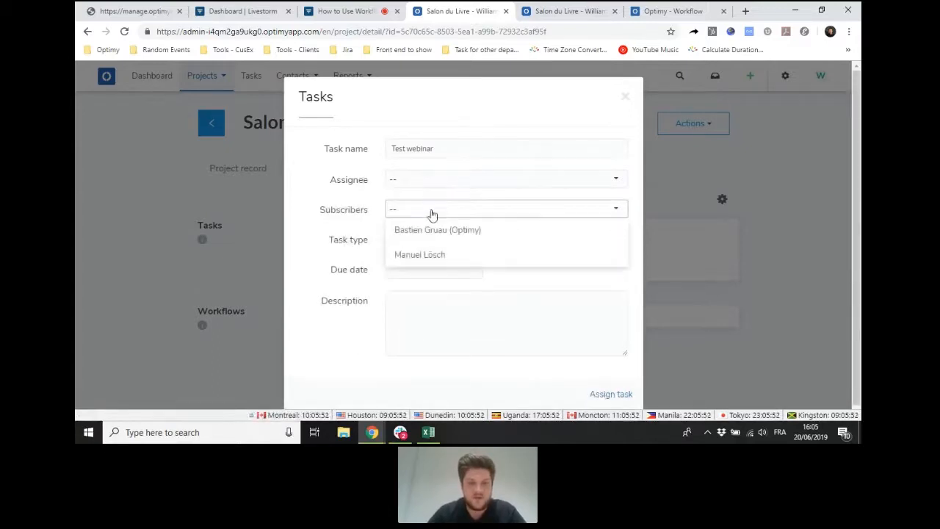
pyautogui.click(355, 200)
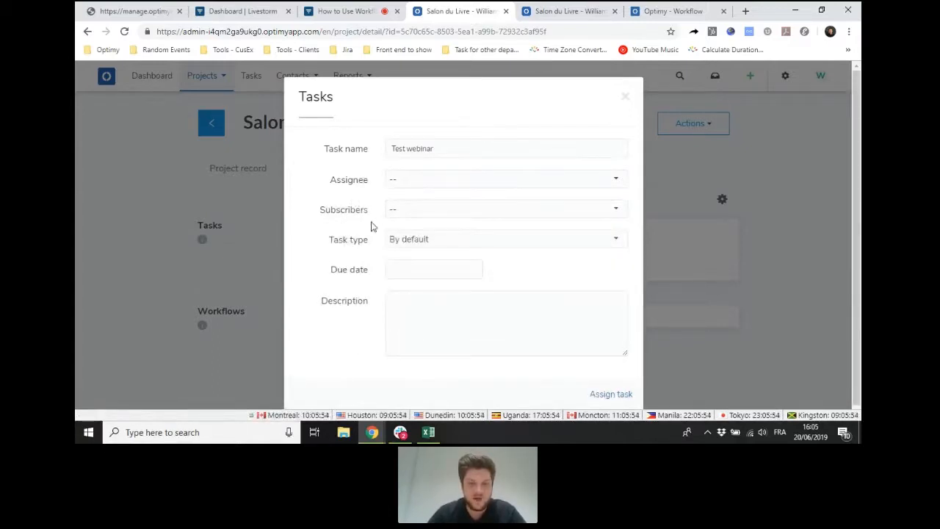
pyautogui.click(423, 210)
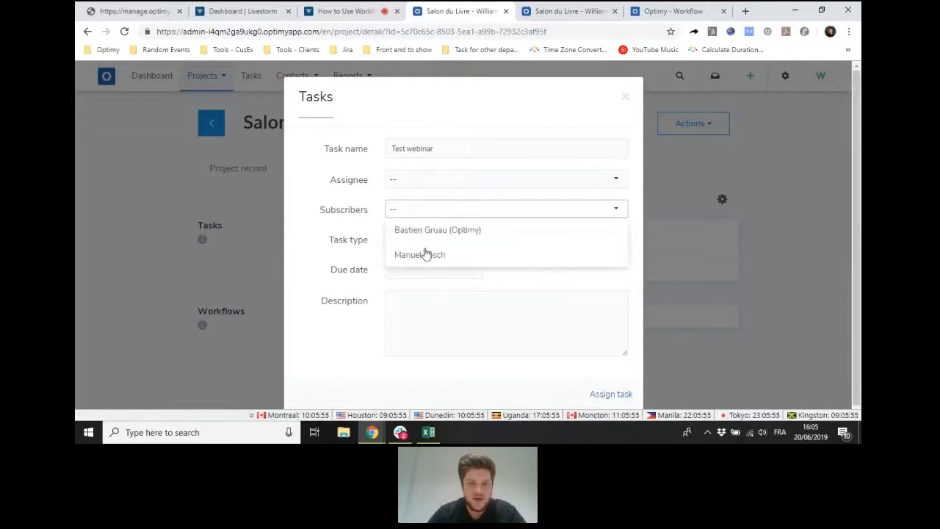
pyautogui.click(360, 196)
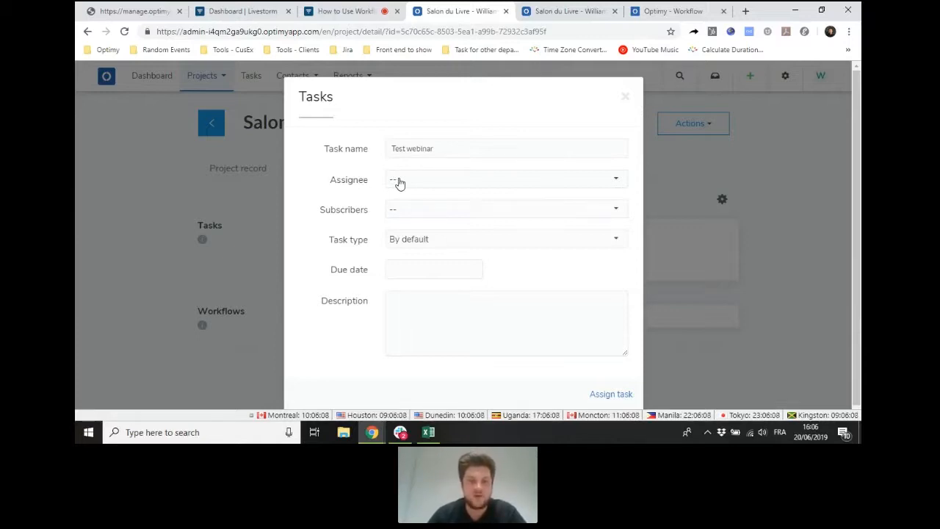
pyautogui.click(401, 212)
pyautogui.click(367, 192)
# - Assign the task to the last named user and add the first listed user as its subscriber
pyautogui.click(417, 184)
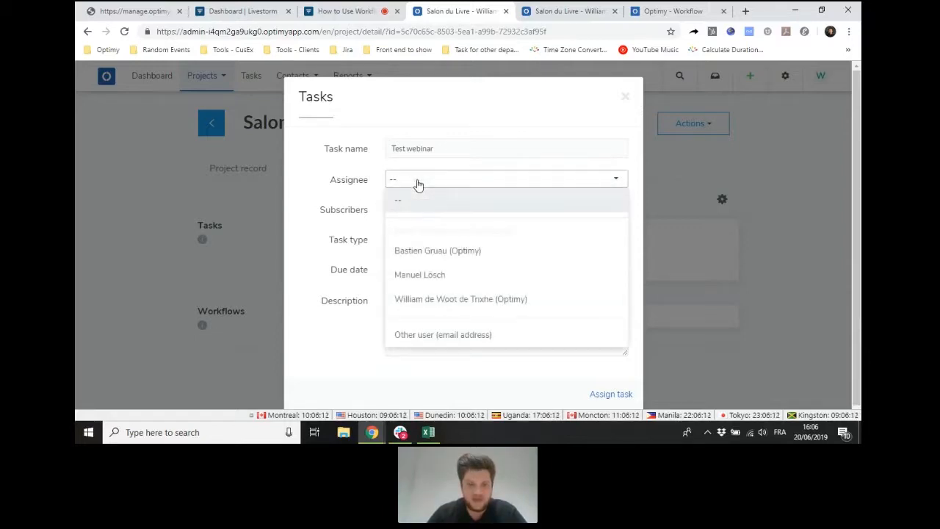
pyautogui.click(430, 301)
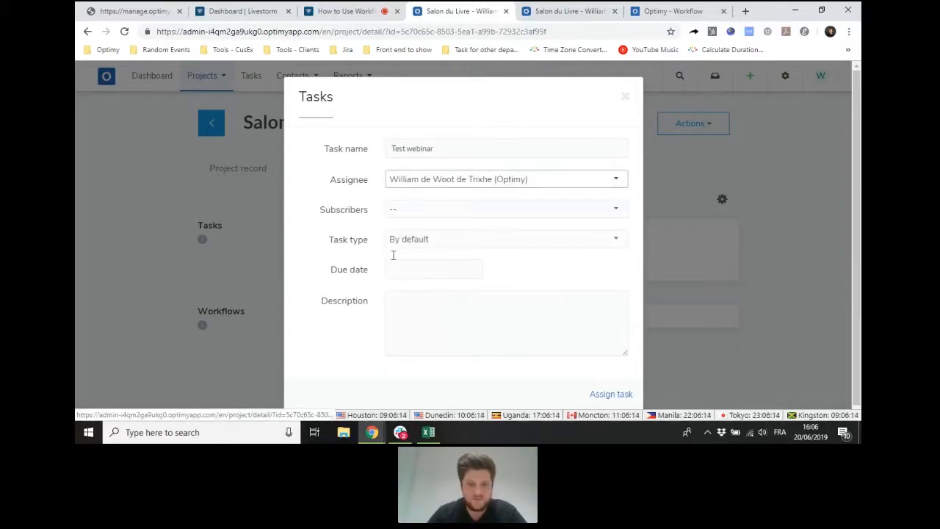
pyautogui.click(412, 210)
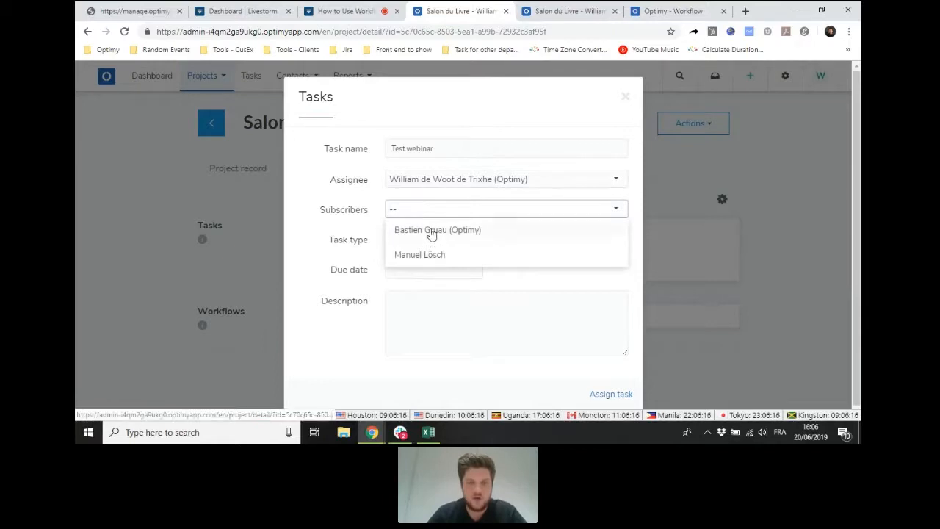
pyautogui.click(432, 231)
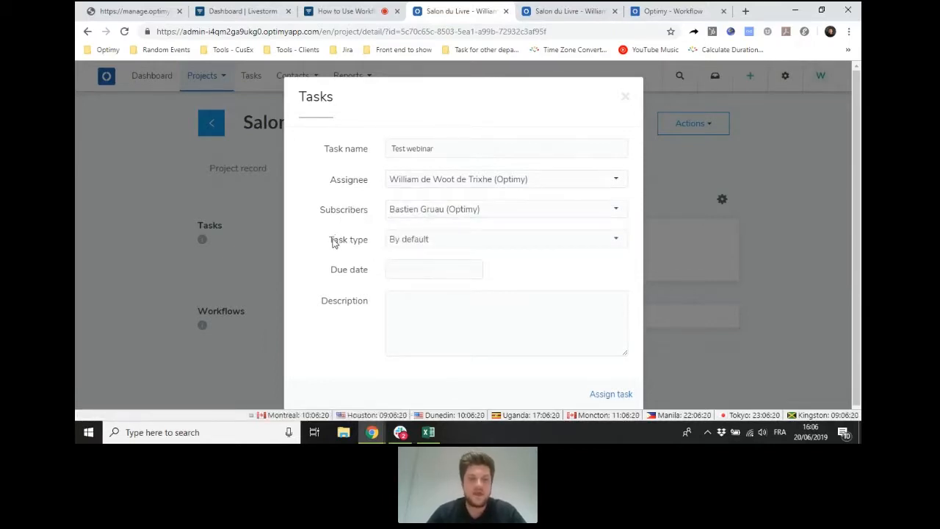
# - Choose the task type "By default" and set the due date to 30/06/2019
pyautogui.moveTo(332, 243); pyautogui.dragTo(367, 247)
pyautogui.click(407, 245)
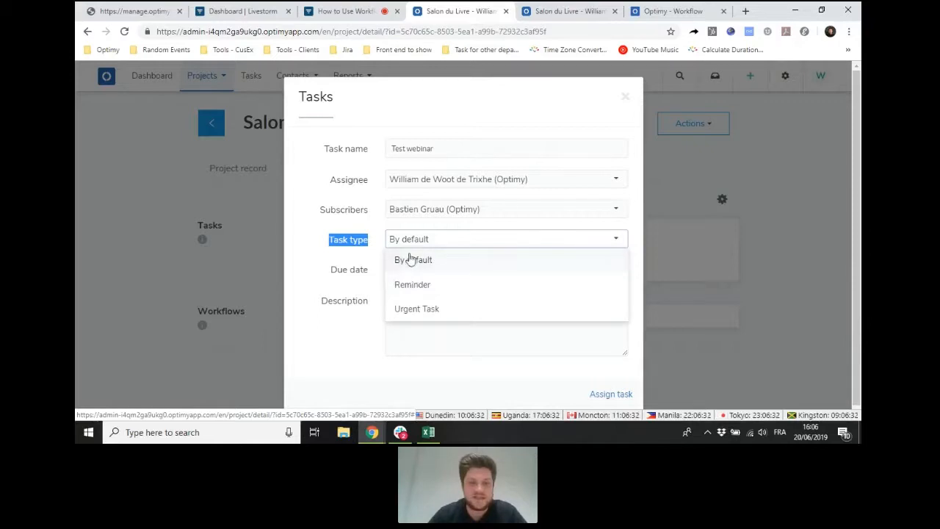
pyautogui.click(404, 259)
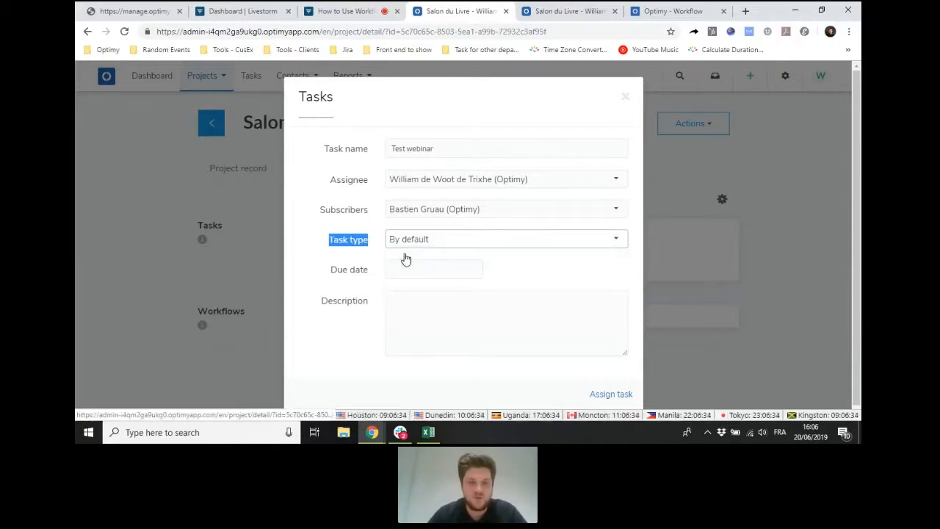
pyautogui.click(336, 266)
pyautogui.click(435, 263)
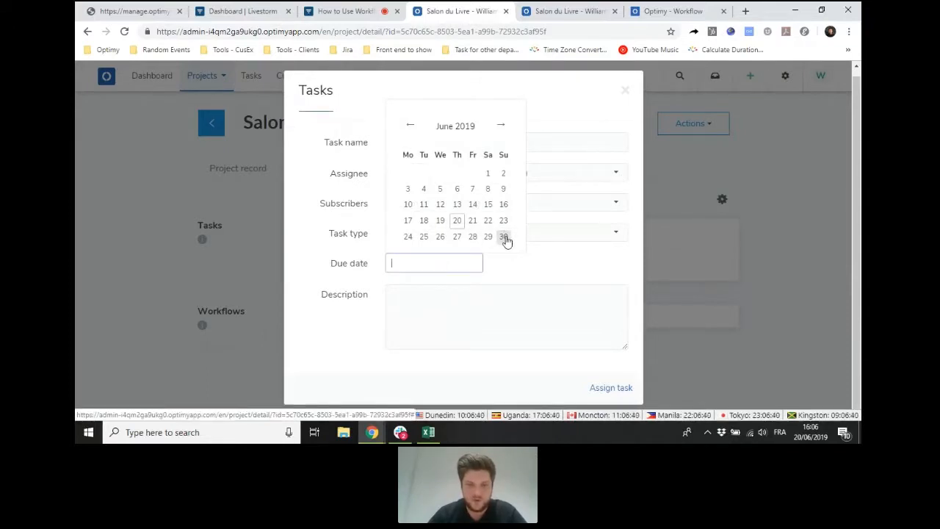
pyautogui.click(505, 237)
# - Enter "Test description" as the task's description and assign the task
pyautogui.click(428, 297)
pyautogui.write('Test desc')
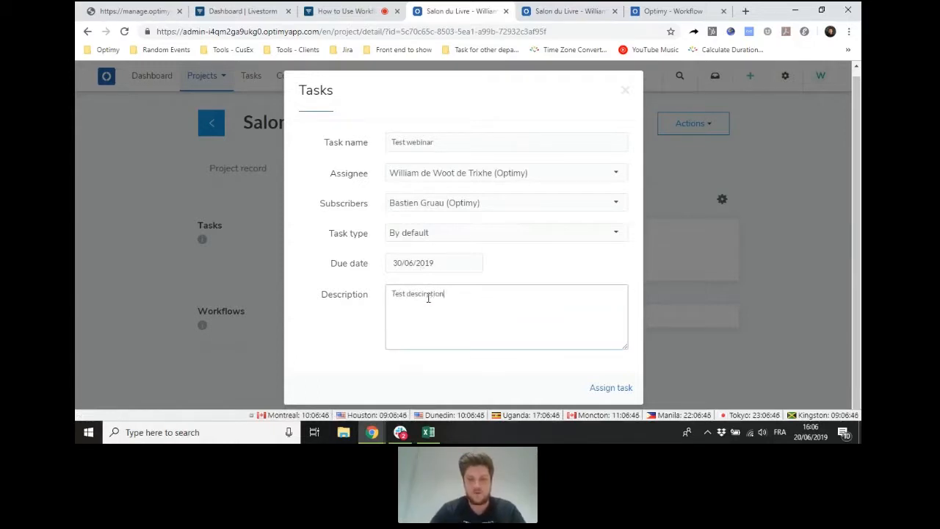
pyautogui.write('ription')
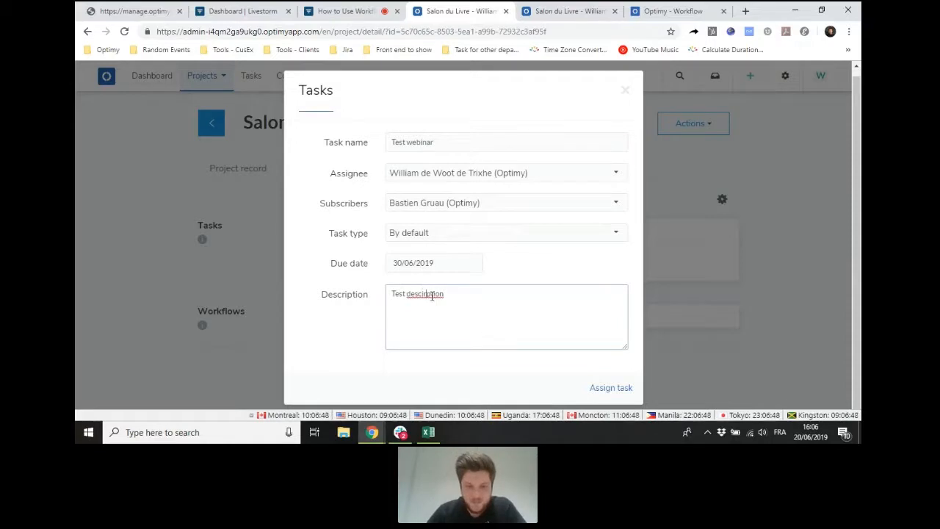
pyautogui.click(596, 388)
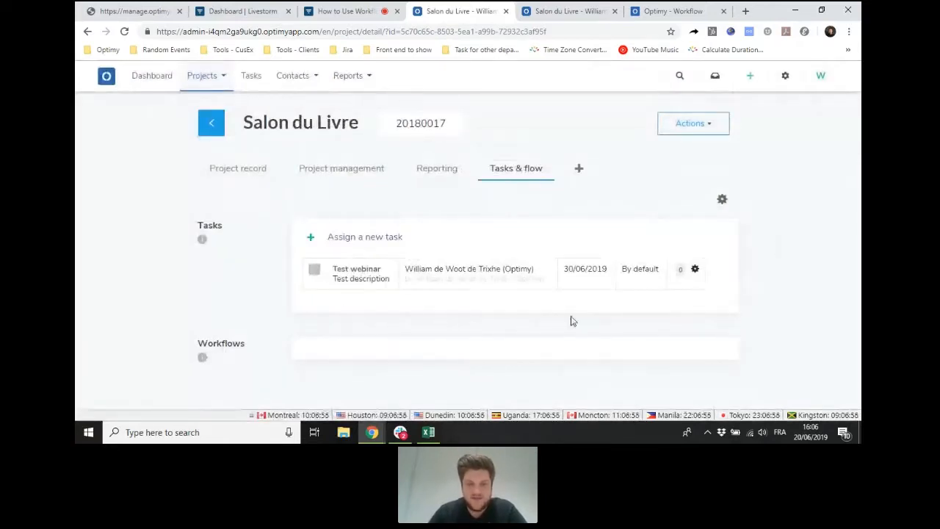
# - Review the Test webinar task's details without changing them and show the actions available for it
pyautogui.click(439, 268)
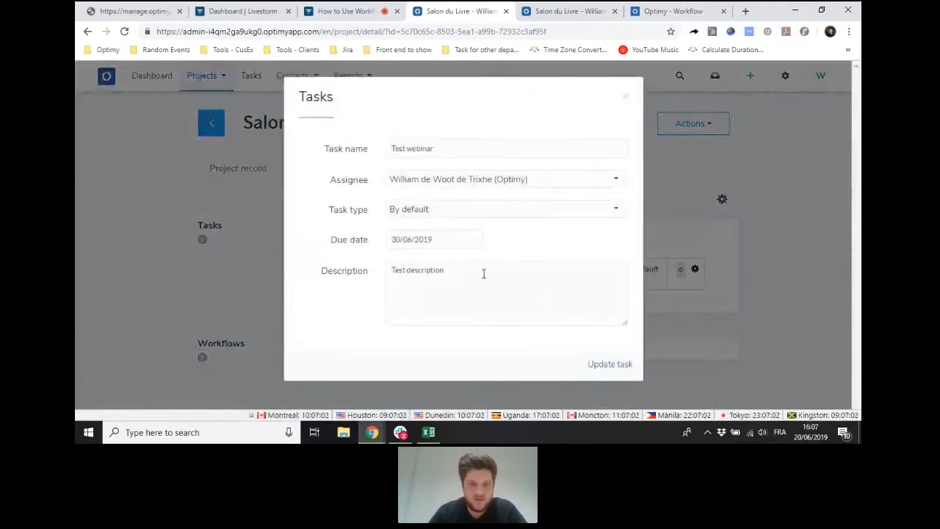
pyautogui.click(625, 103)
pyautogui.click(695, 270)
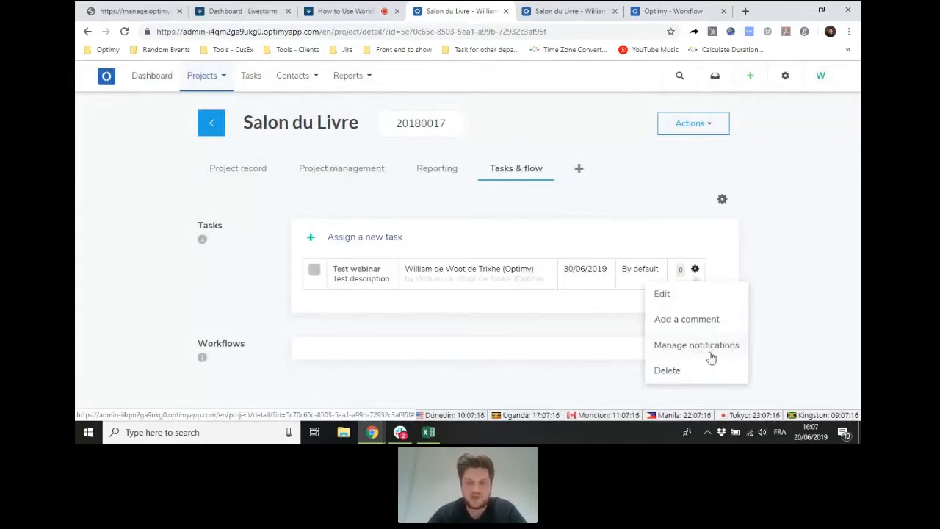
# - Find the Test webinar task in the dashboard's My tasks widget and open its project from there
pyautogui.click(255, 277)
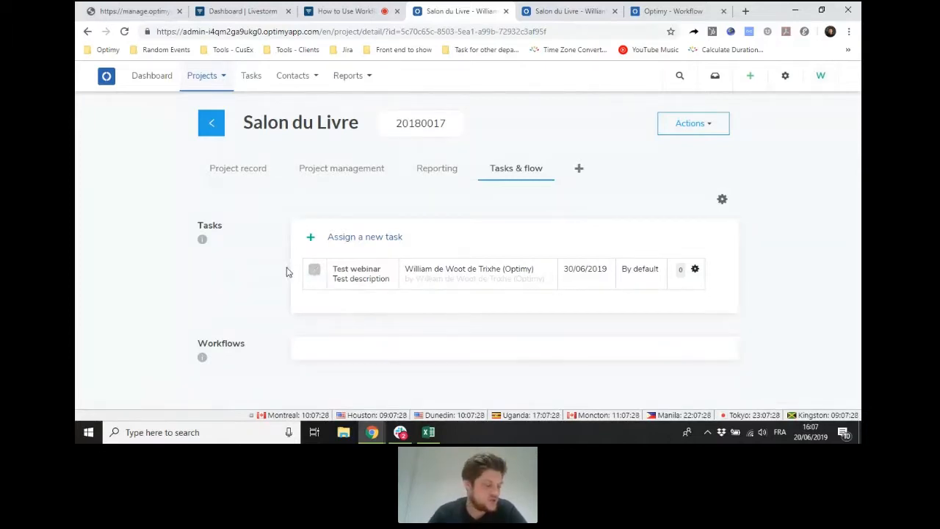
pyautogui.click(152, 76)
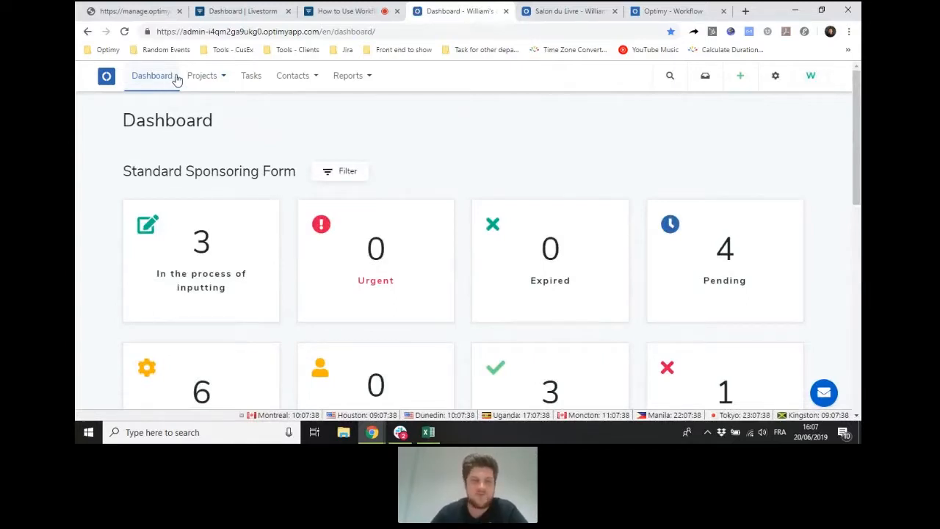
pyautogui.scroll(-1, 319, 126)
pyautogui.scroll(-2, 300, 153)
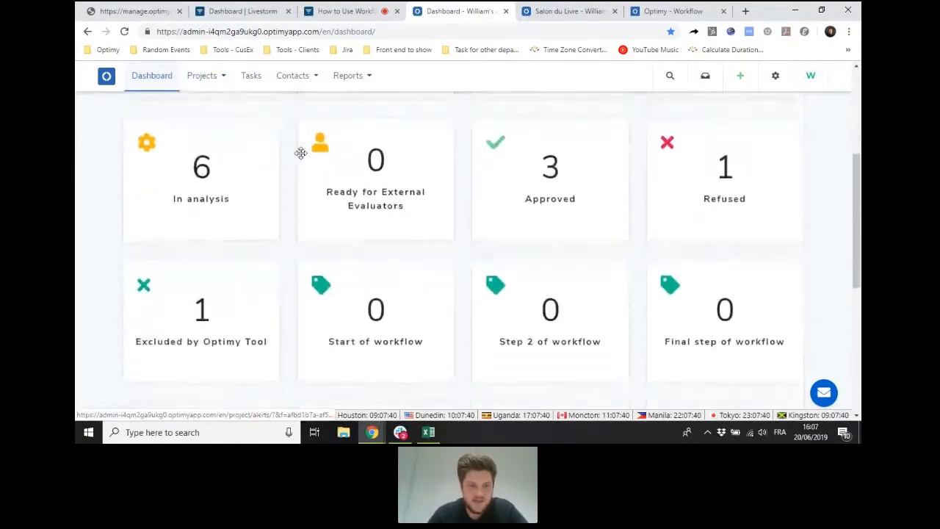
pyautogui.scroll(-4, 301, 153)
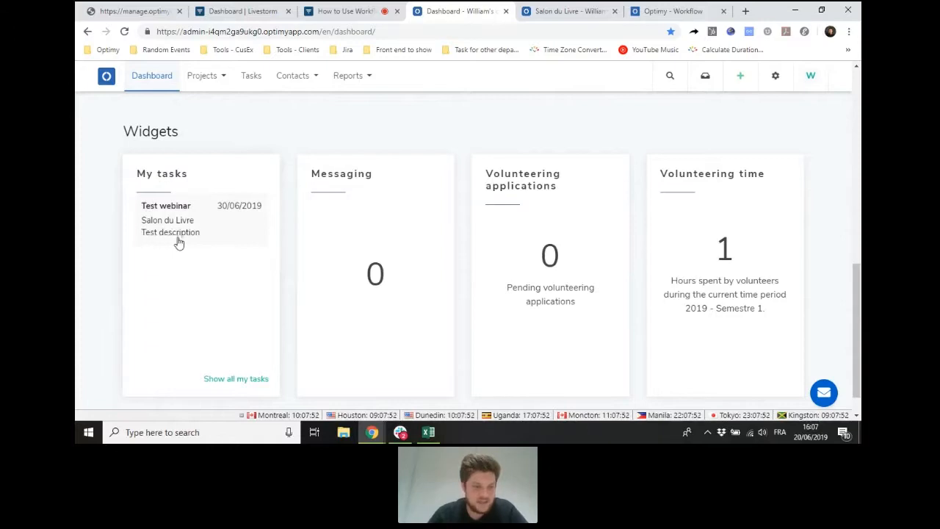
pyautogui.click(219, 232)
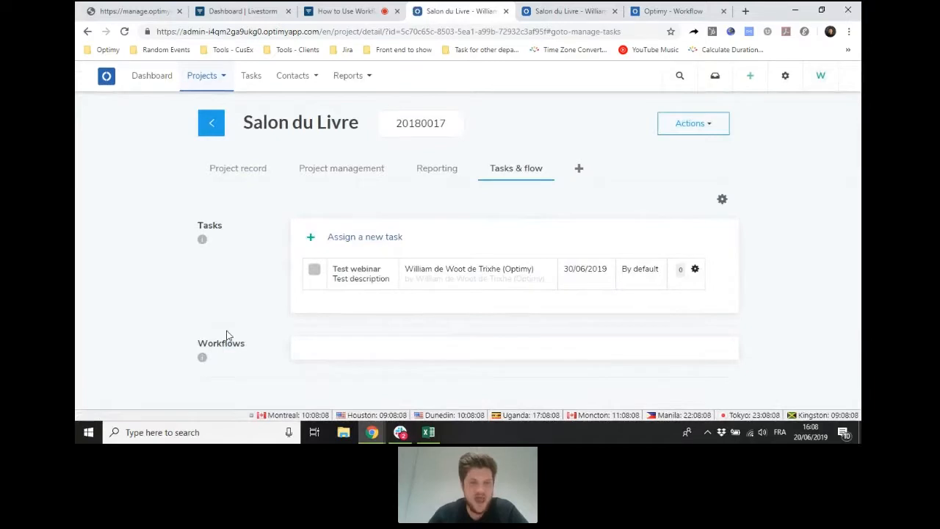
pyautogui.moveTo(202, 239)
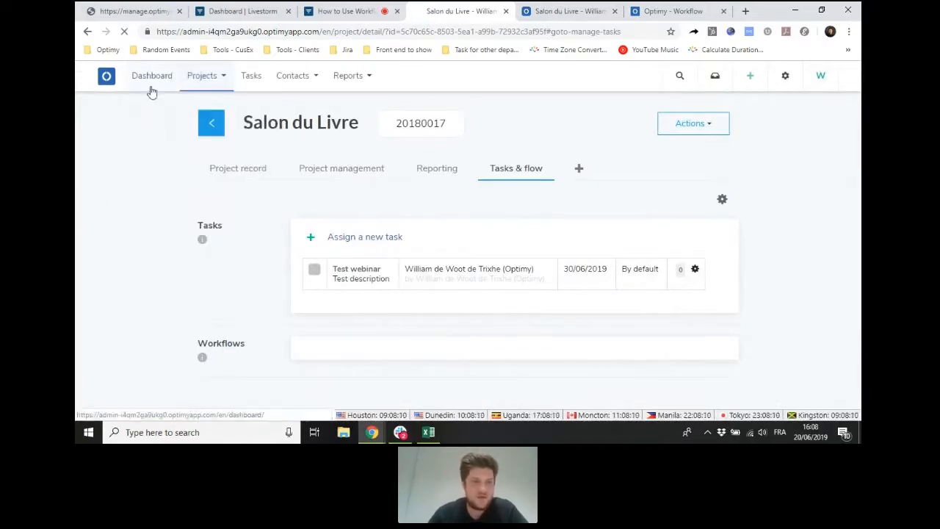
# - Return to the dashboard, show all own tasks and look through the list of assigned tasks
pyautogui.click(152, 92)
pyautogui.scroll(-5, 182, 249)
pyautogui.scroll(-1, 184, 251)
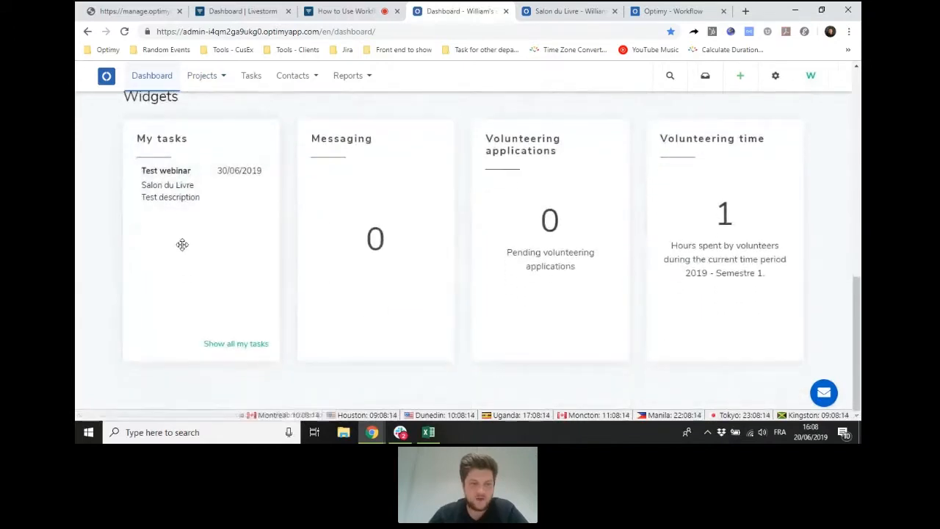
pyautogui.click(226, 345)
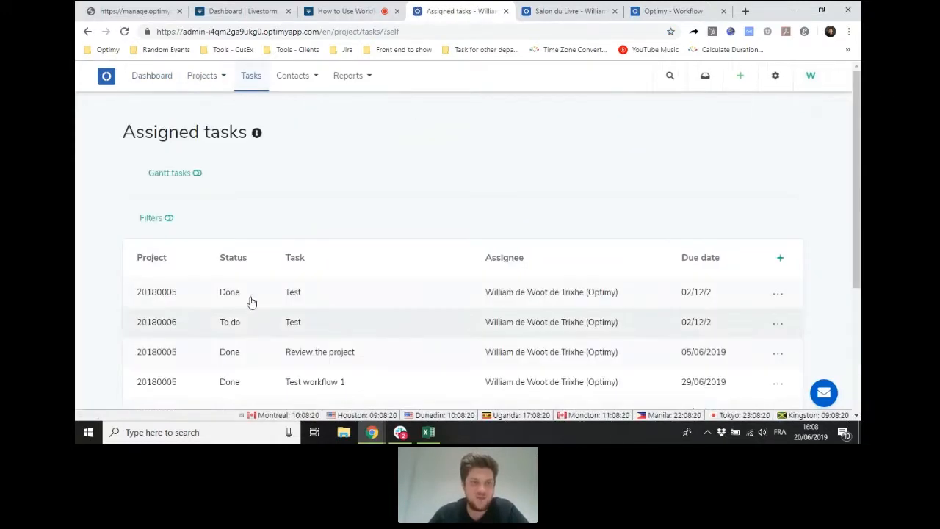
pyautogui.click(219, 77)
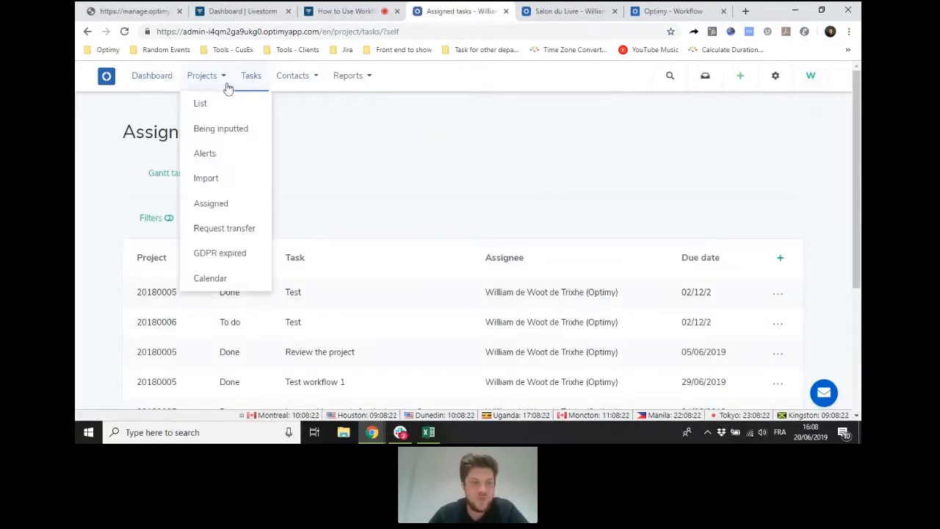
pyautogui.scroll(-2, 421, 166)
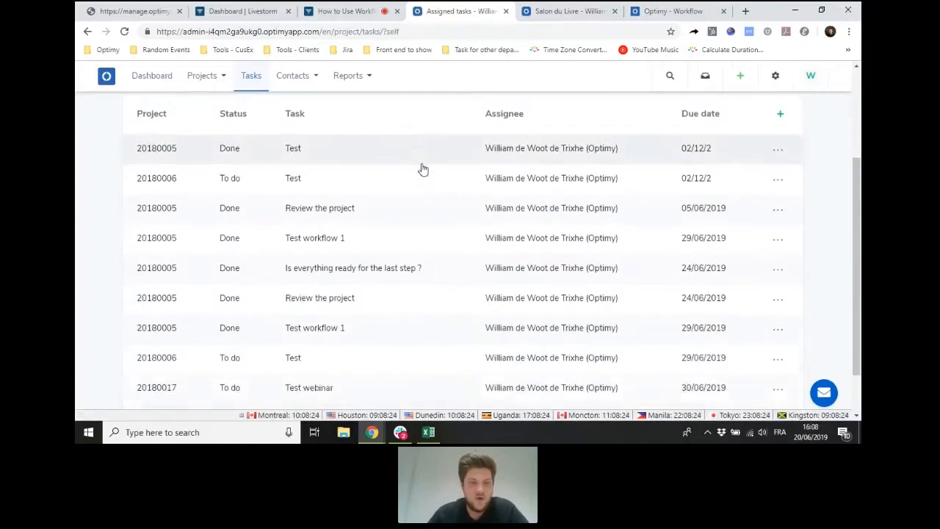
pyautogui.scroll(-1, 423, 169)
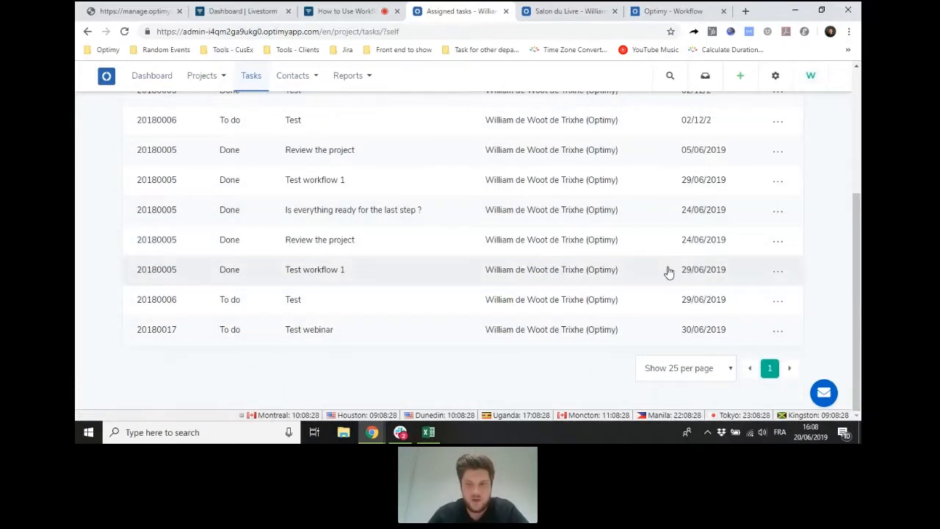
pyautogui.scroll(1, 670, 271)
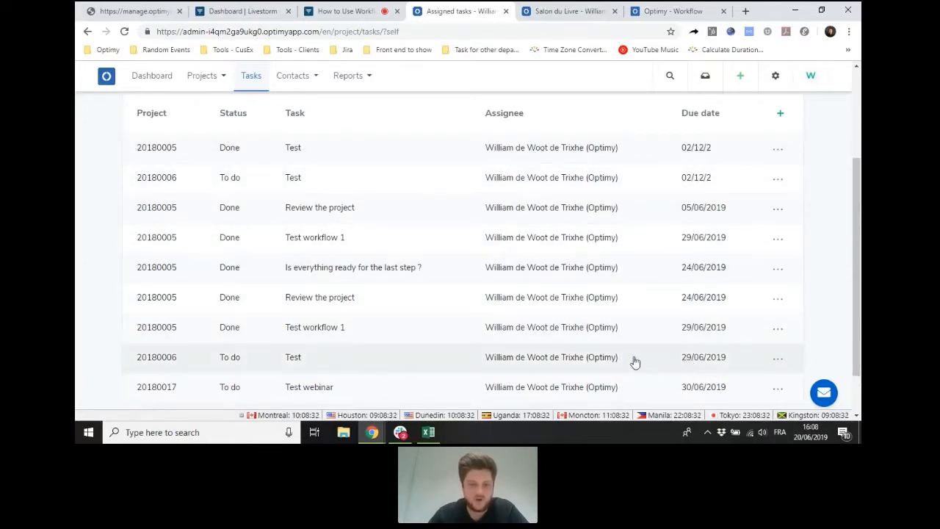
pyautogui.scroll(2, 325, 336)
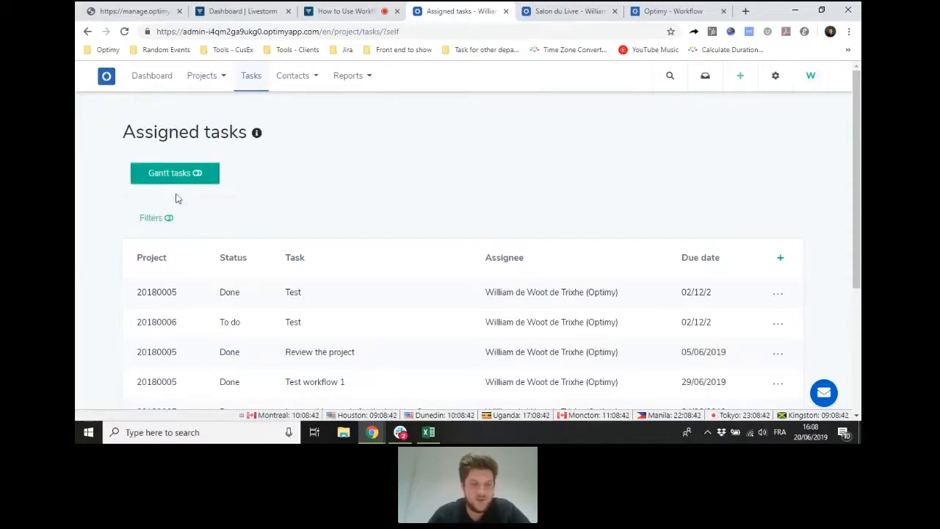
# - Show the assigned tasks' filters, inspect the Assignee and Status choices without applying any, and hide the filters again
pyautogui.click(169, 221)
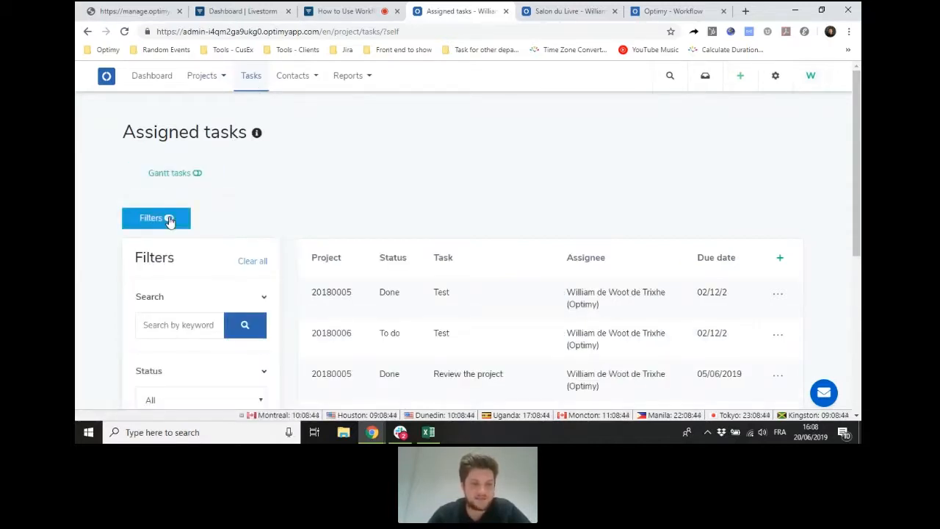
pyautogui.scroll(-2, 235, 185)
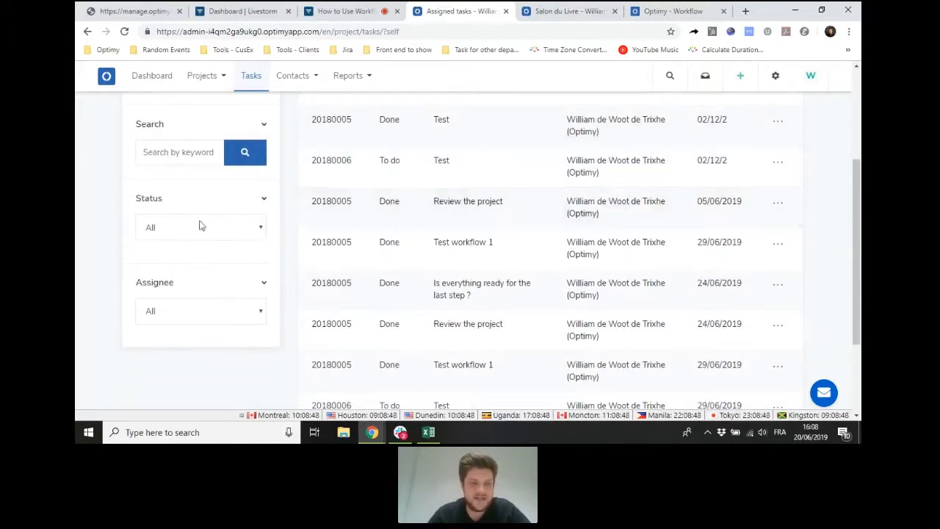
pyautogui.click(186, 314)
pyautogui.click(185, 330)
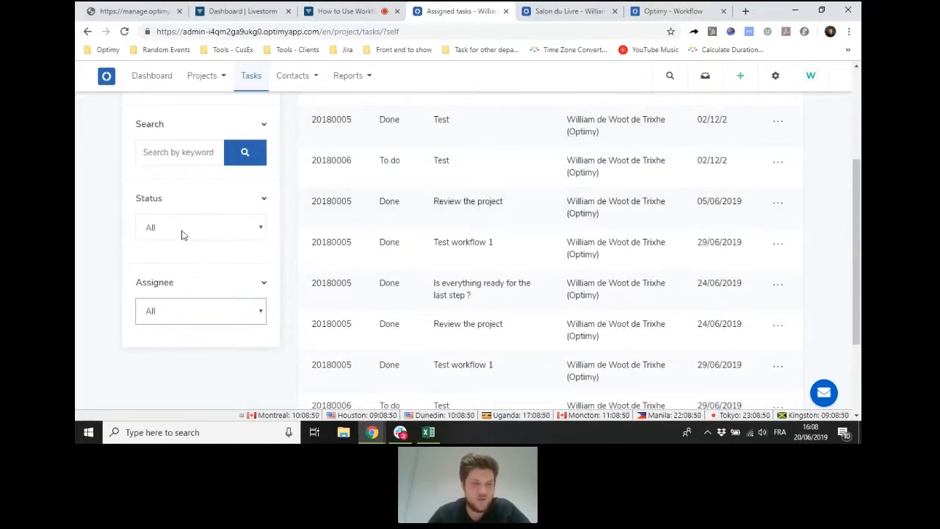
pyautogui.click(182, 227)
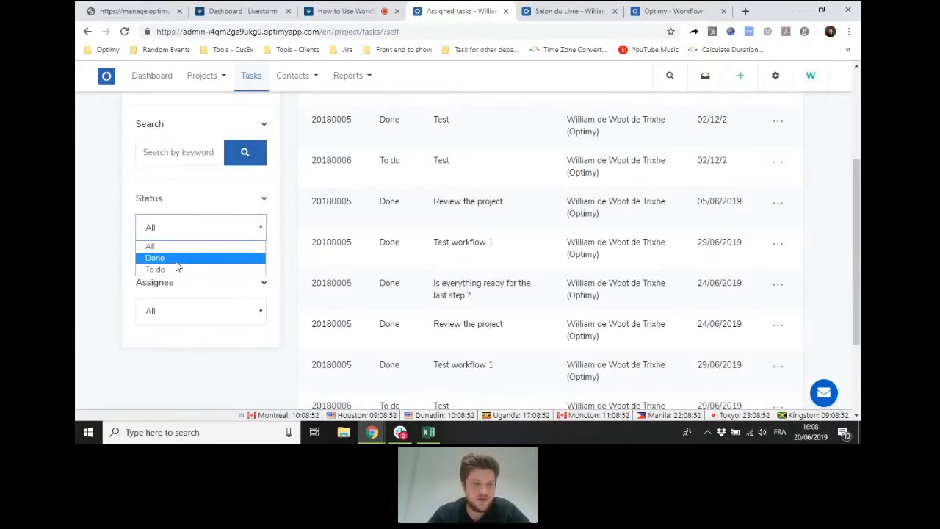
pyautogui.click(168, 200)
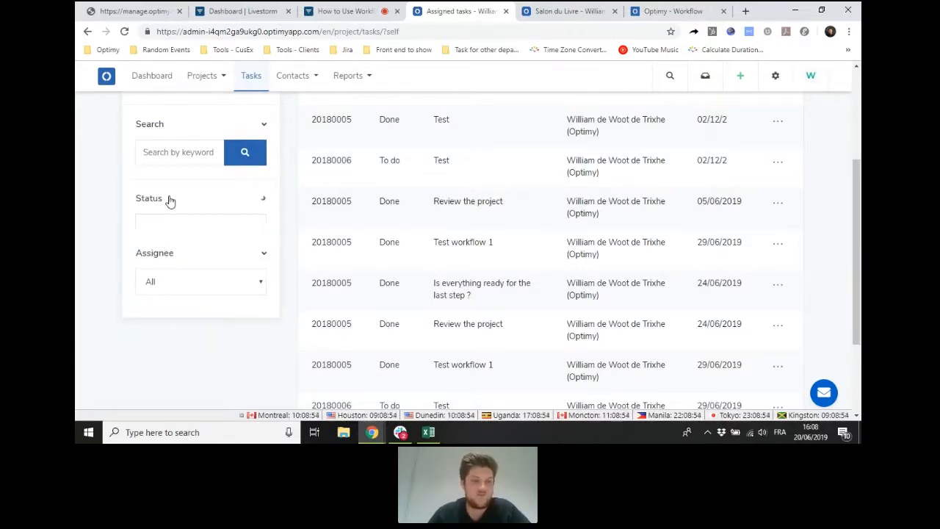
pyautogui.click(169, 200)
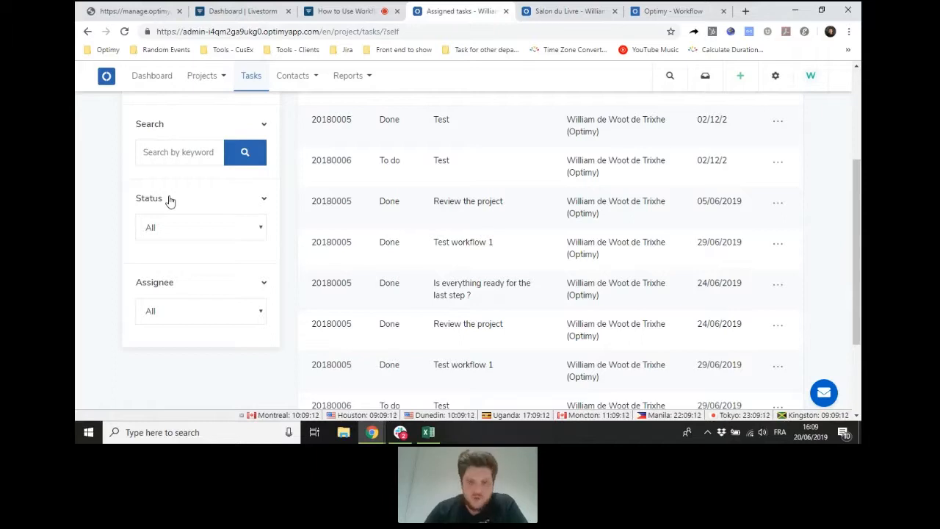
pyautogui.scroll(5, 169, 200)
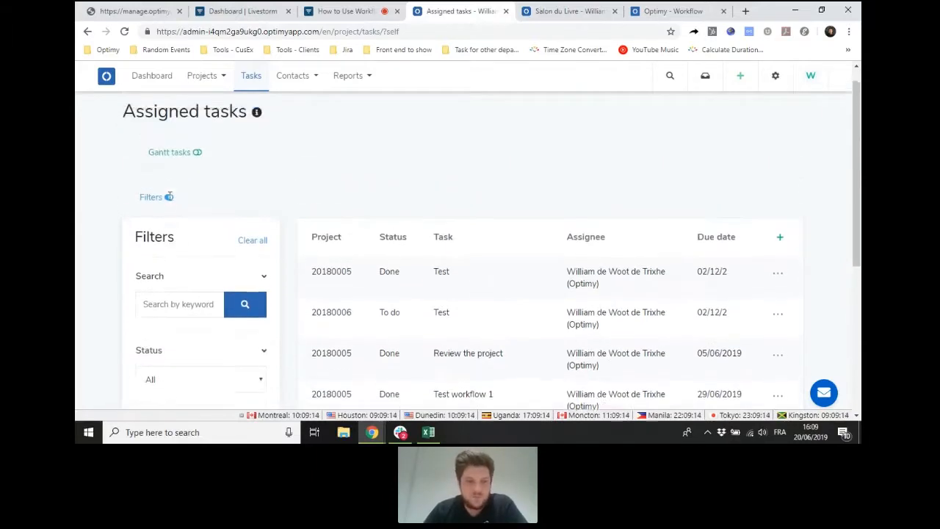
pyautogui.click(173, 218)
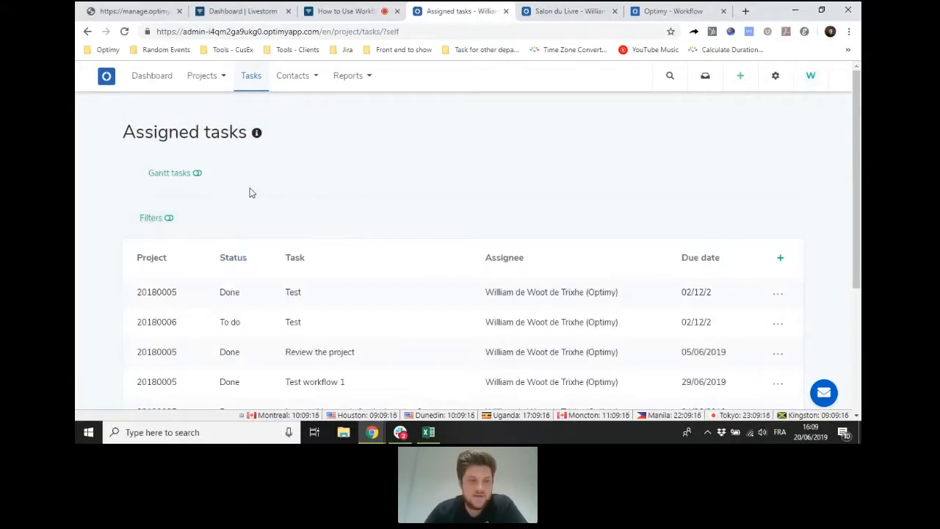
# - View the assigned tasks as a Gantt chart, browse its timeline and zoom out to the monthly scale
pyautogui.click(189, 181)
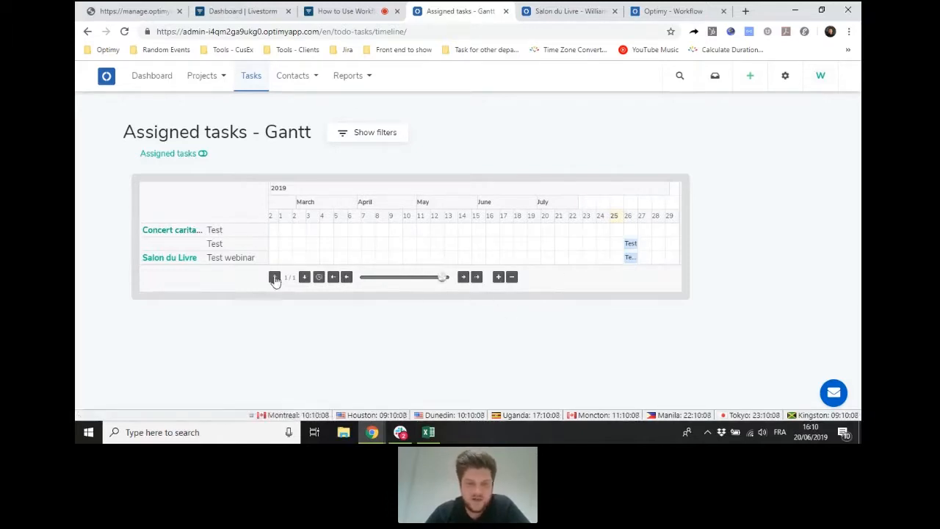
pyautogui.click(464, 278)
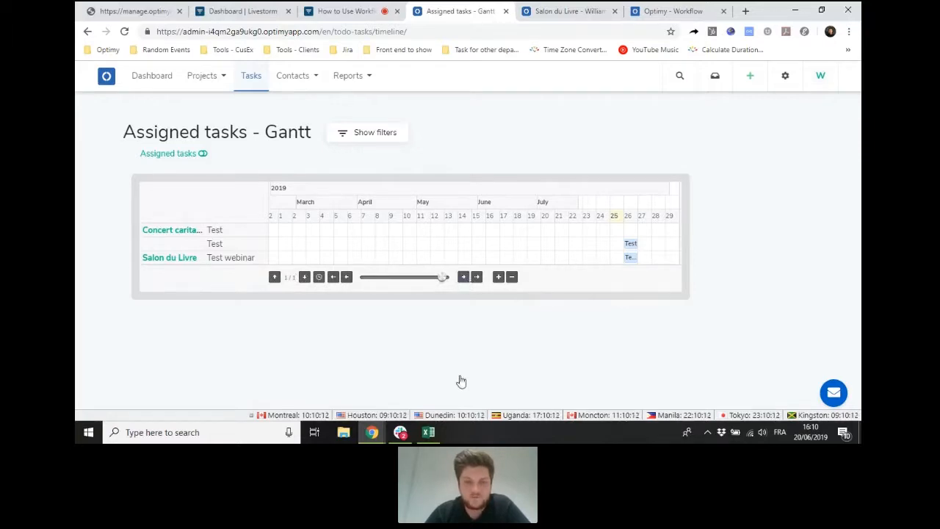
pyautogui.click(347, 278)
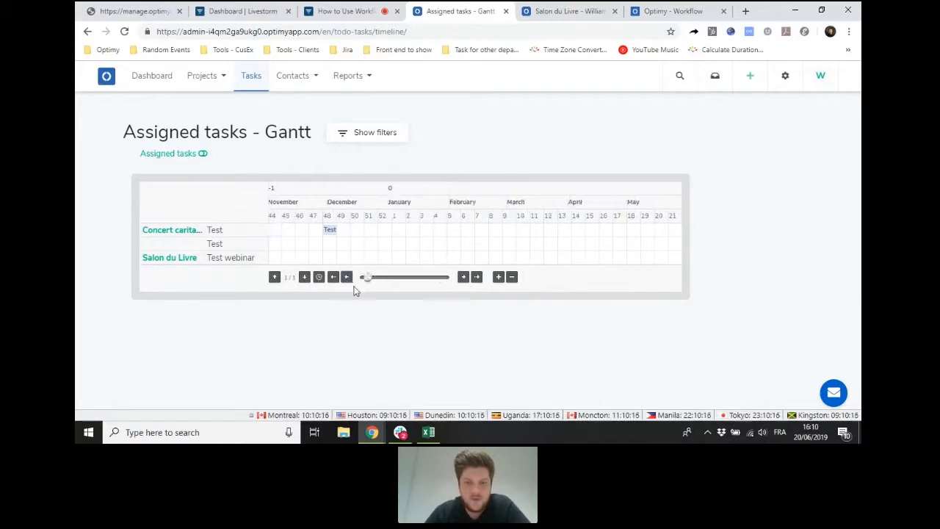
pyautogui.click(513, 278)
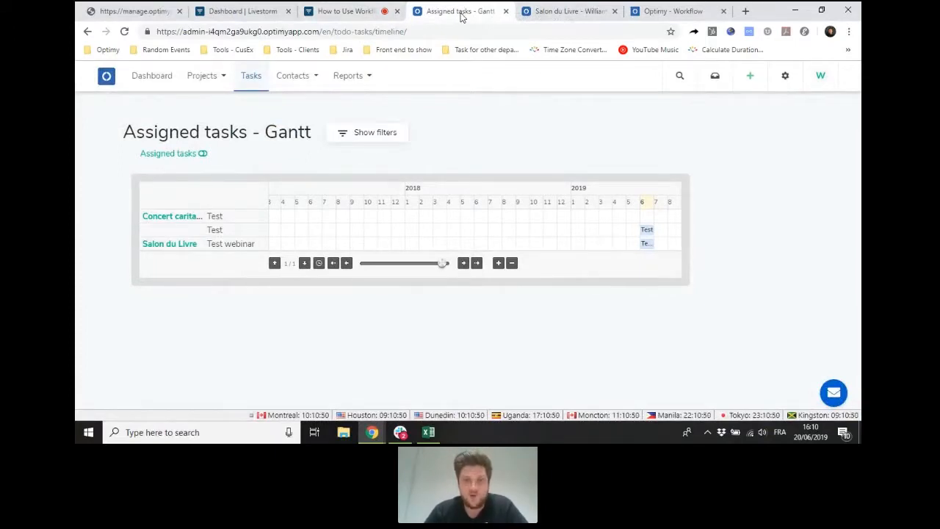
# - Open the Workflows list under Automation in the platform's setup
pyautogui.click(170, 82)
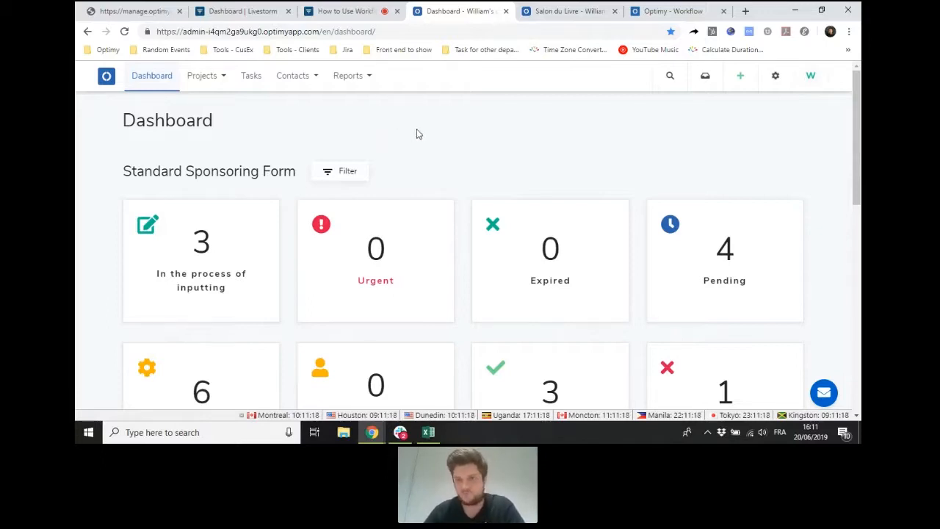
pyautogui.click(776, 79)
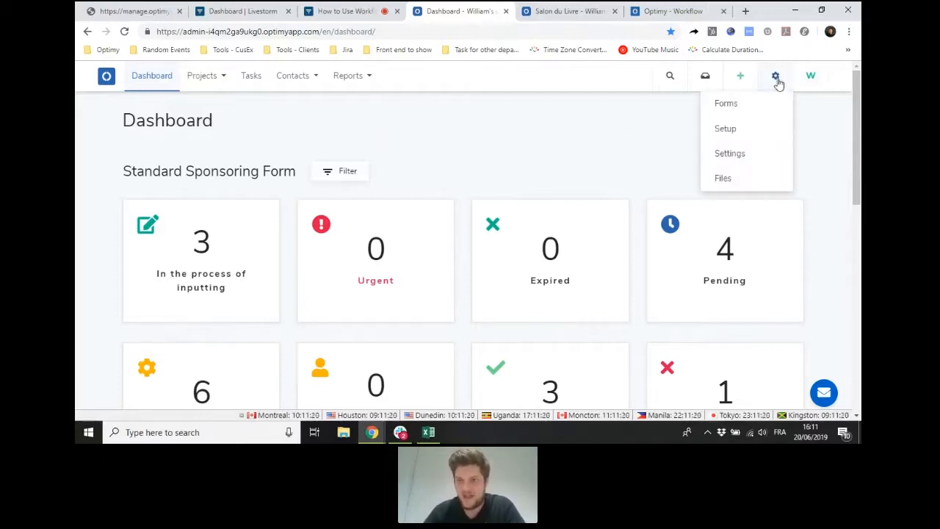
pyautogui.click(752, 130)
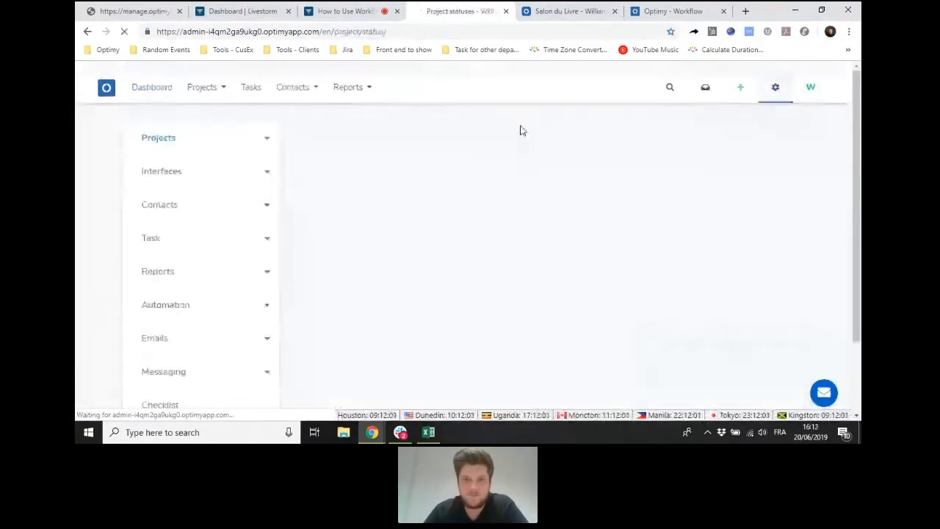
pyautogui.scroll(-1, 170, 246)
pyautogui.click(178, 285)
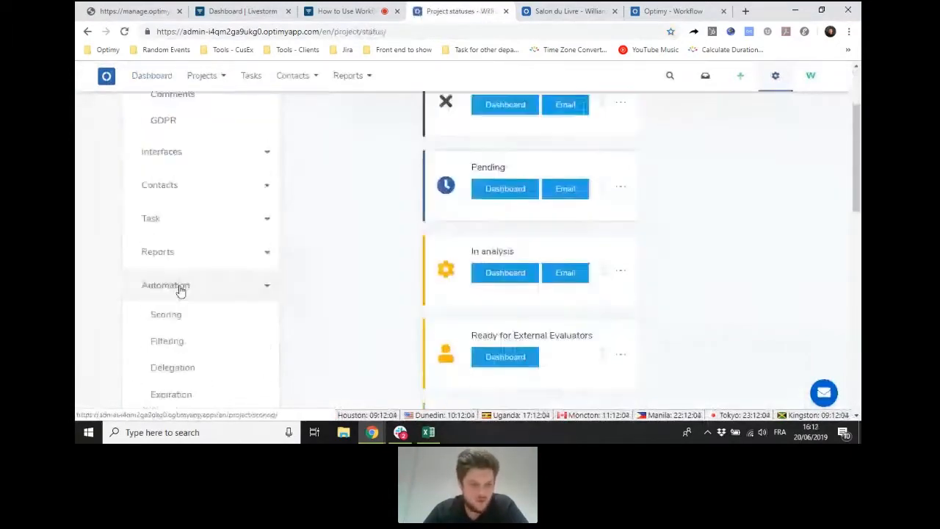
pyautogui.scroll(-2, 184, 301)
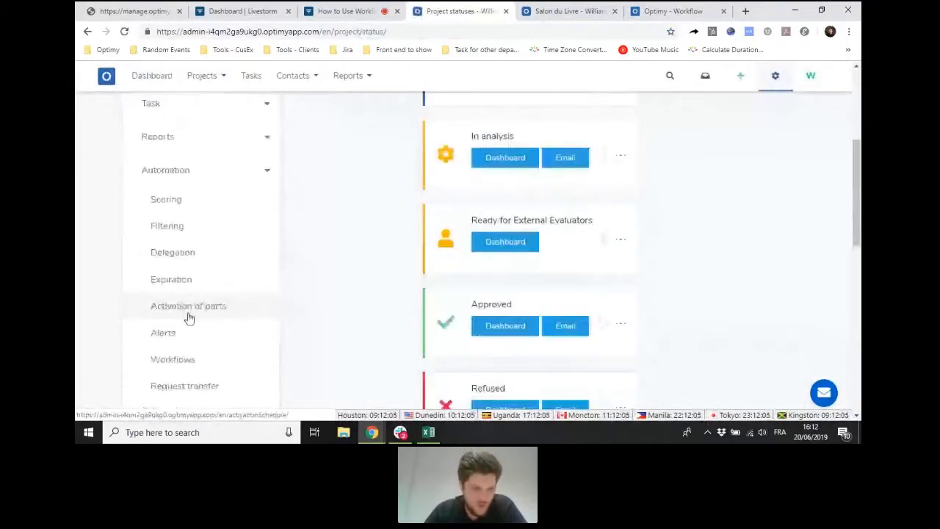
pyautogui.scroll(-1, 193, 314)
pyautogui.click(201, 306)
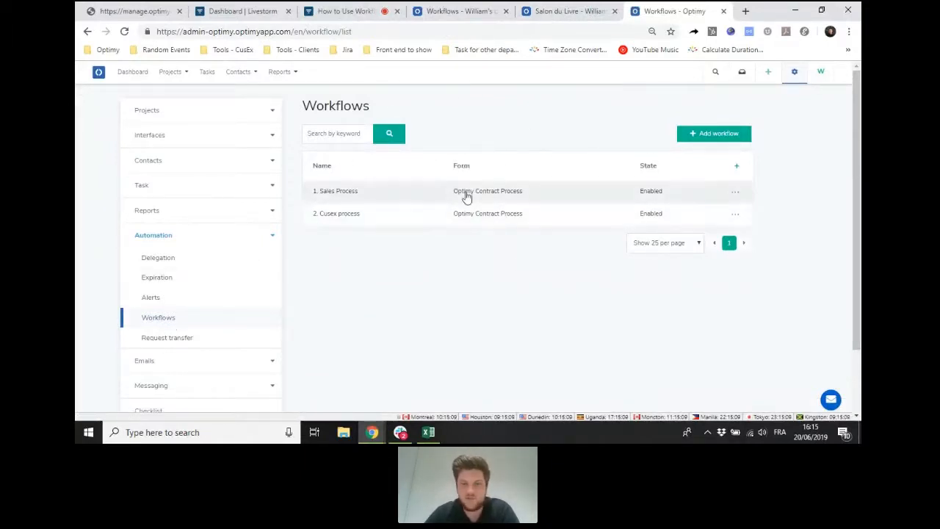
# - Add a workflow named "Test webinar" associated with the Optimy Contract Process form and save it
pyautogui.click(726, 133)
pyautogui.click(473, 137)
pyautogui.write('Test webinar')
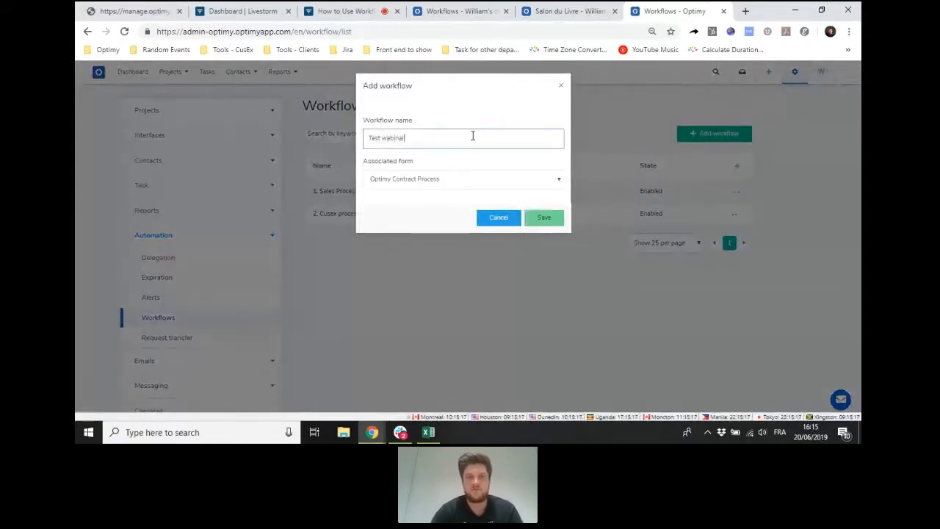
pyautogui.click(451, 178)
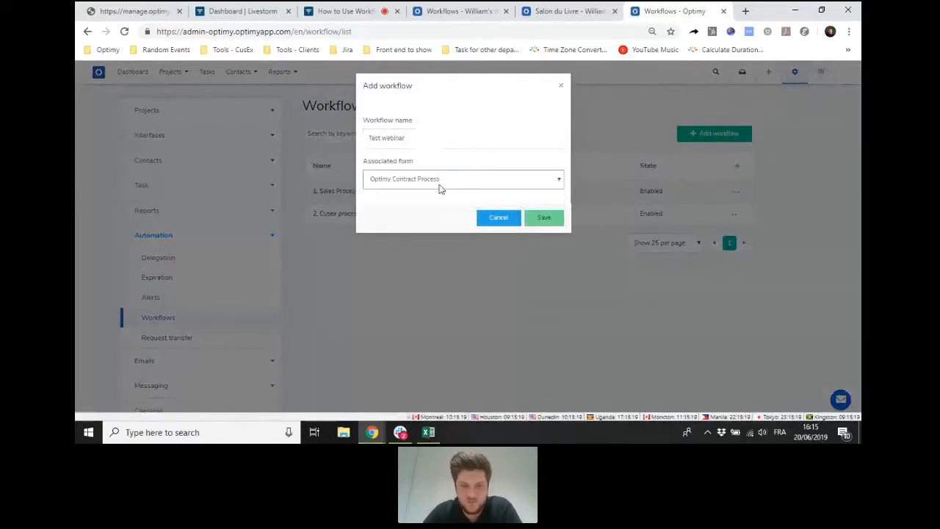
pyautogui.click(439, 186)
pyautogui.click(439, 186)
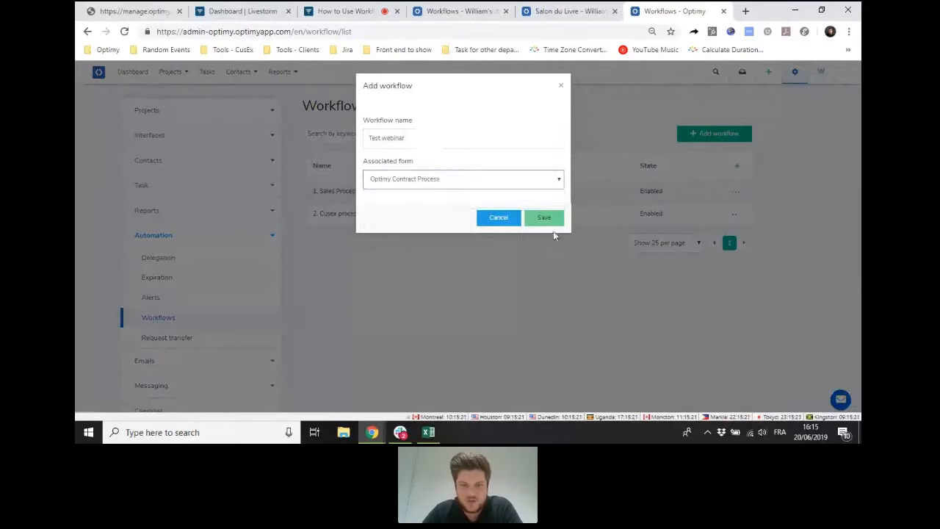
pyautogui.click(555, 216)
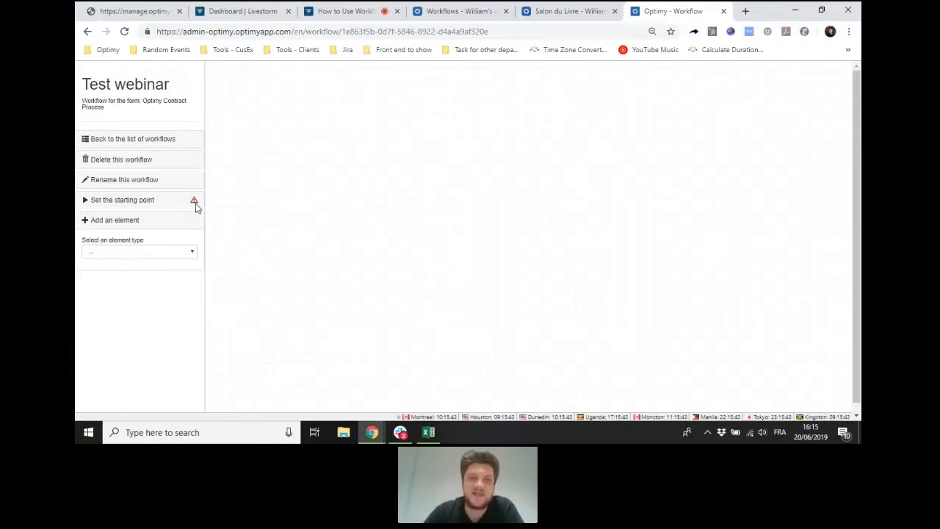
# - Add a "Project status changed" element named "Step 1 of the workflow" and place it near the upper-left corner of the workflow grid
pyautogui.click(123, 222)
pyautogui.click(123, 222)
pyautogui.click(131, 253)
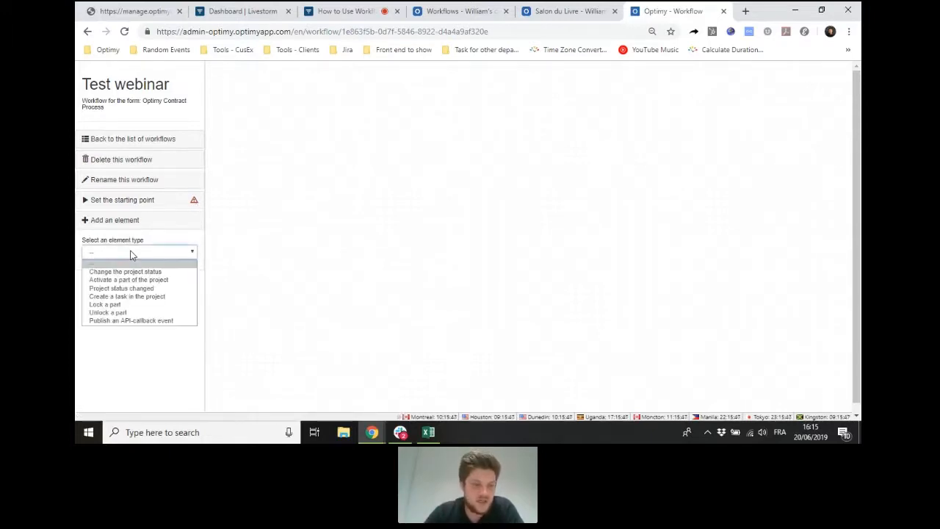
pyautogui.click(164, 289)
pyautogui.click(157, 279)
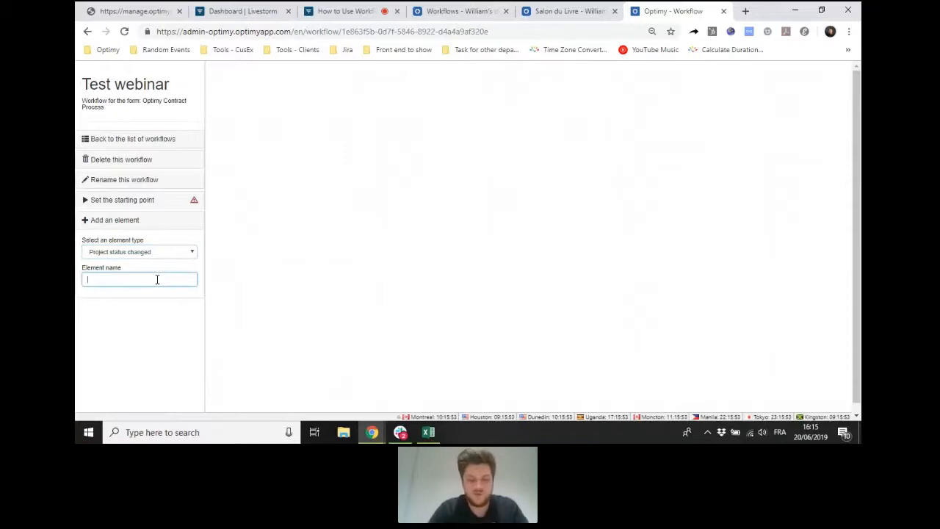
pyautogui.write('Step ')
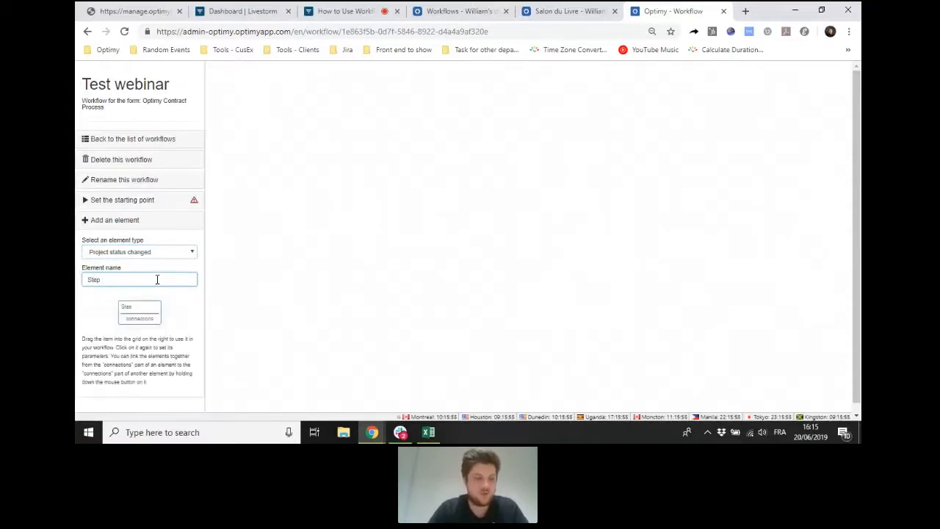
pyautogui.write('1 of the workflow')
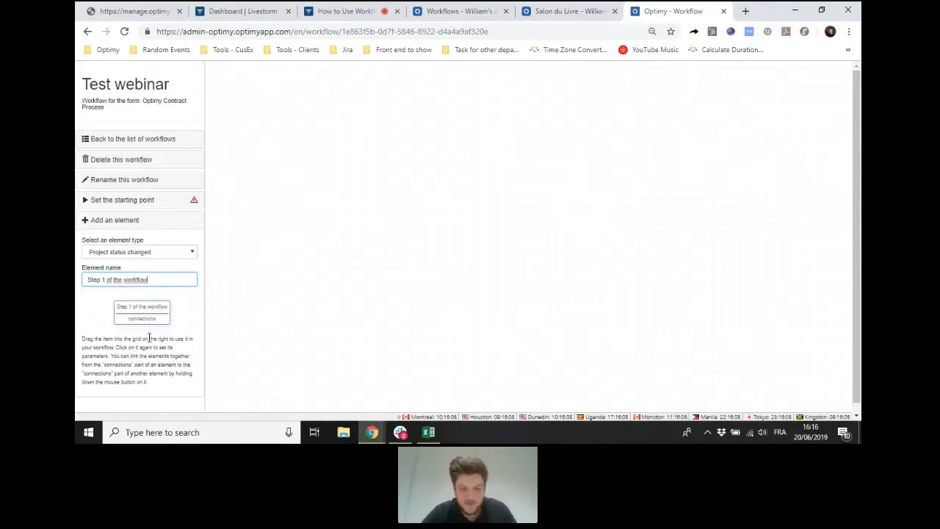
pyautogui.hotkey('ctrl', '+')
pyautogui.hotkey('ctrl', '+')
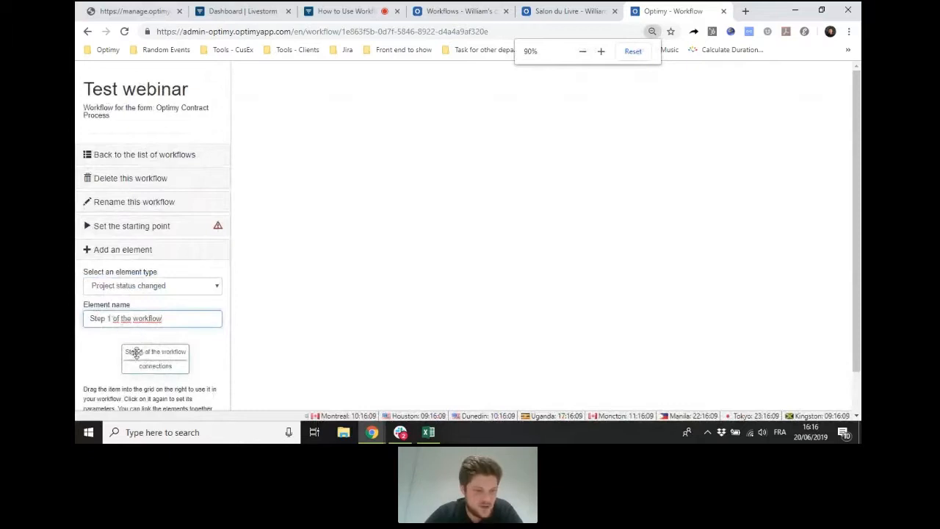
pyautogui.moveTo(145, 364); pyautogui.dragTo(305, 121)
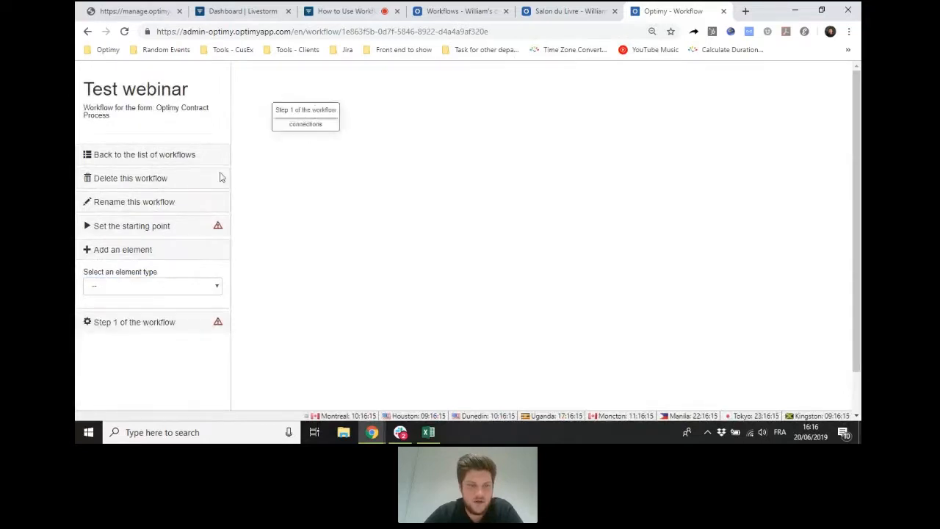
# - Set the awaiting status of the Step 1 of the workflow element to "Company information submitted" and collapse its parameters
pyautogui.click(177, 323)
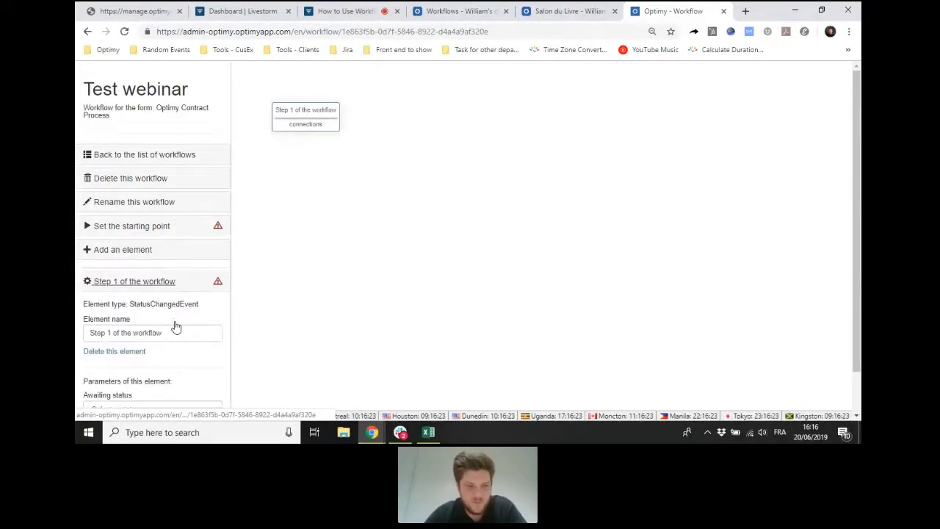
pyautogui.scroll(-1, 188, 293)
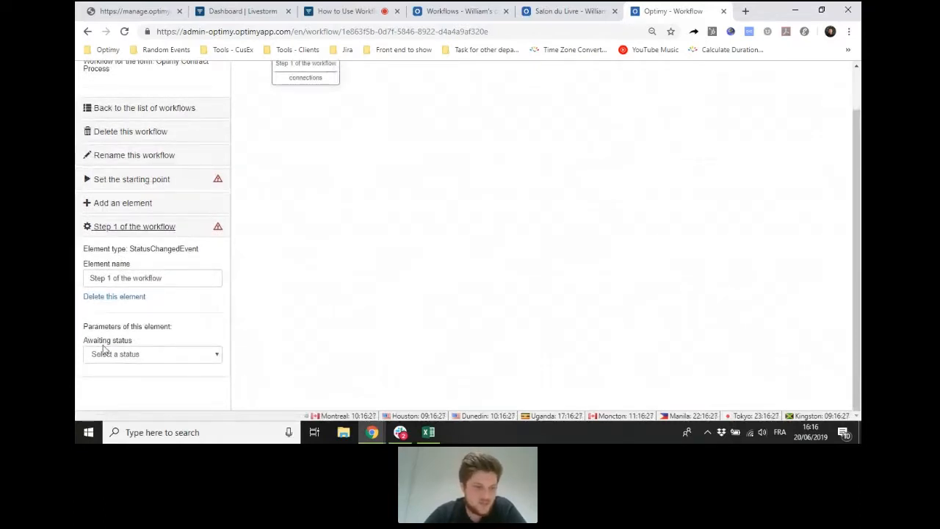
pyautogui.moveTo(85, 341); pyautogui.dragTo(136, 341)
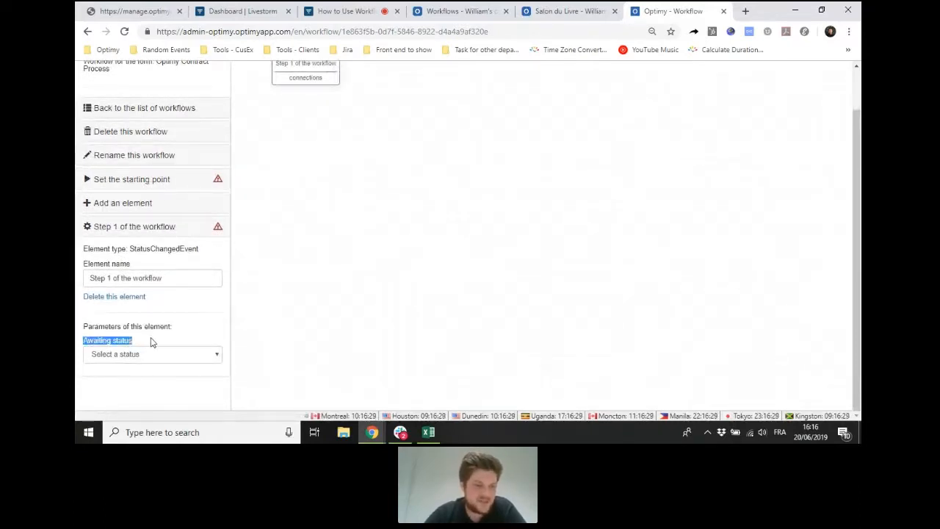
pyautogui.click(163, 356)
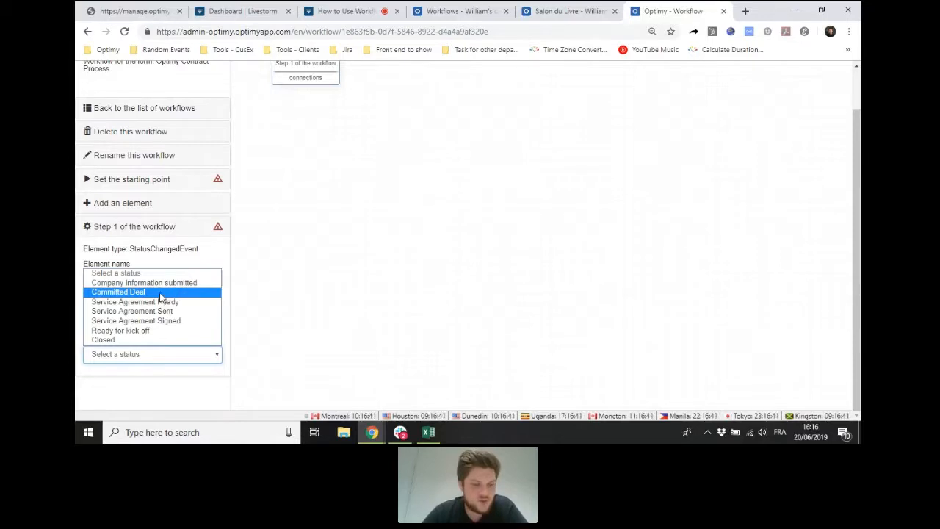
pyautogui.click(188, 284)
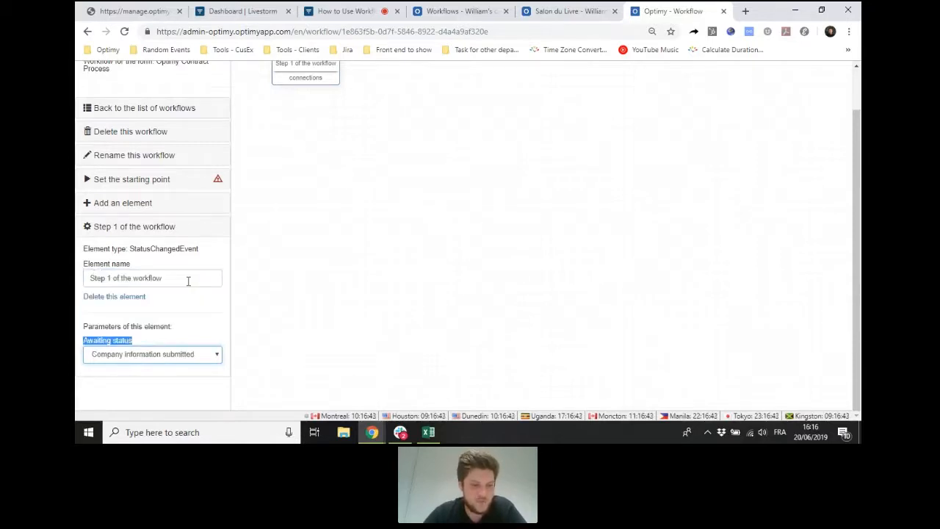
pyautogui.click(155, 230)
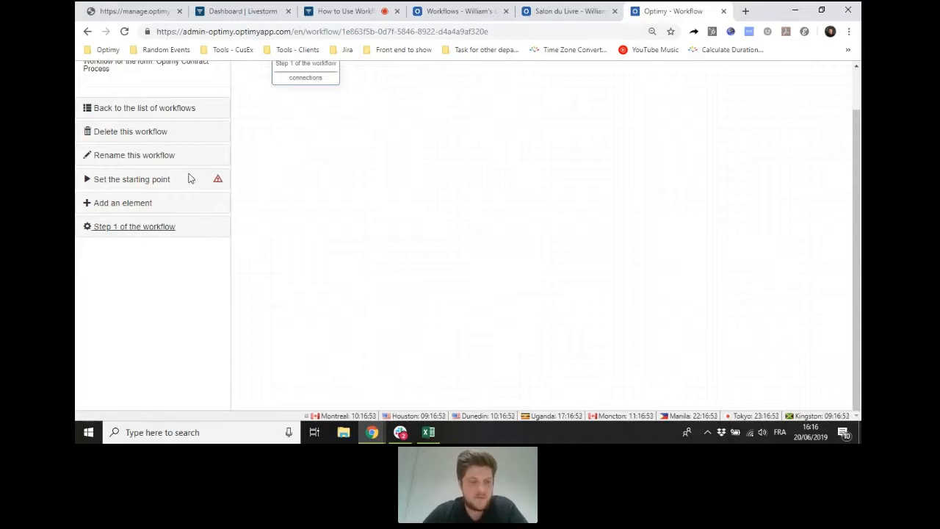
# - Examine the workflow's starting point setting and its available choices without selecting one
pyautogui.scroll(1, 189, 179)
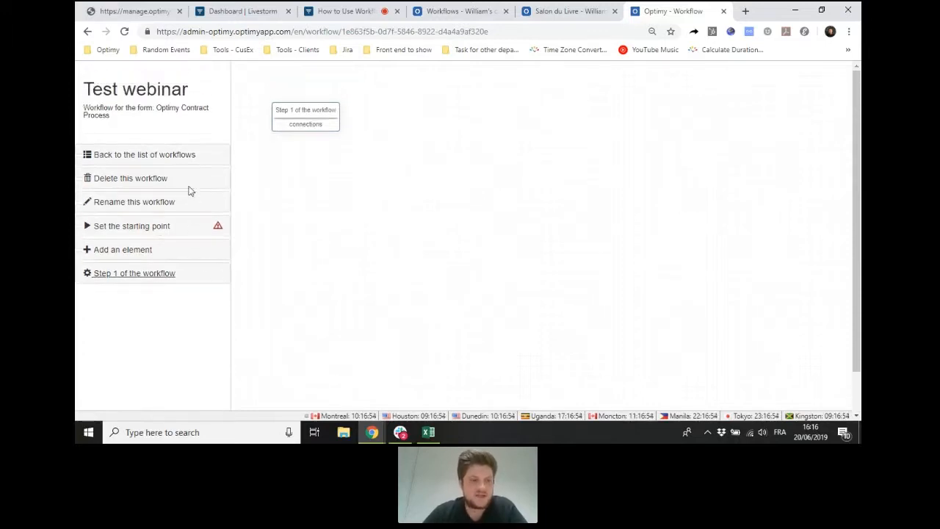
pyautogui.click(153, 229)
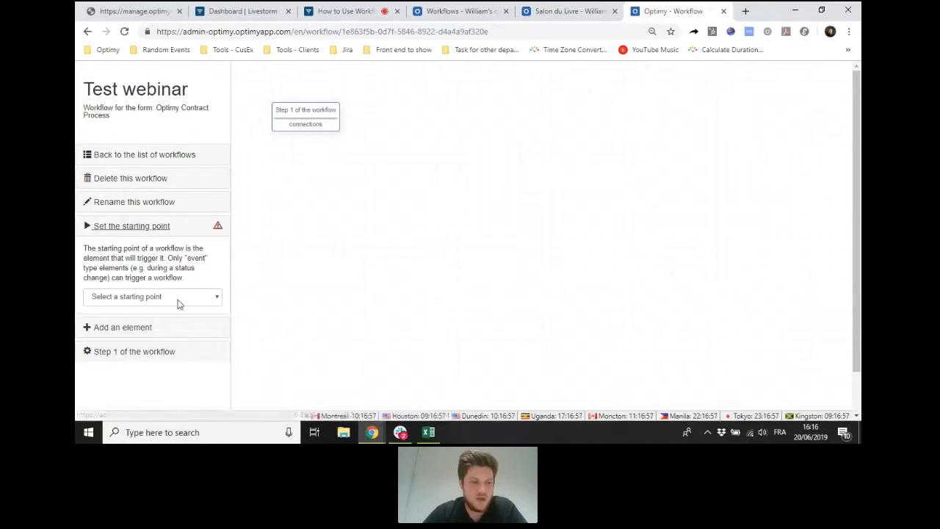
pyautogui.click(177, 300)
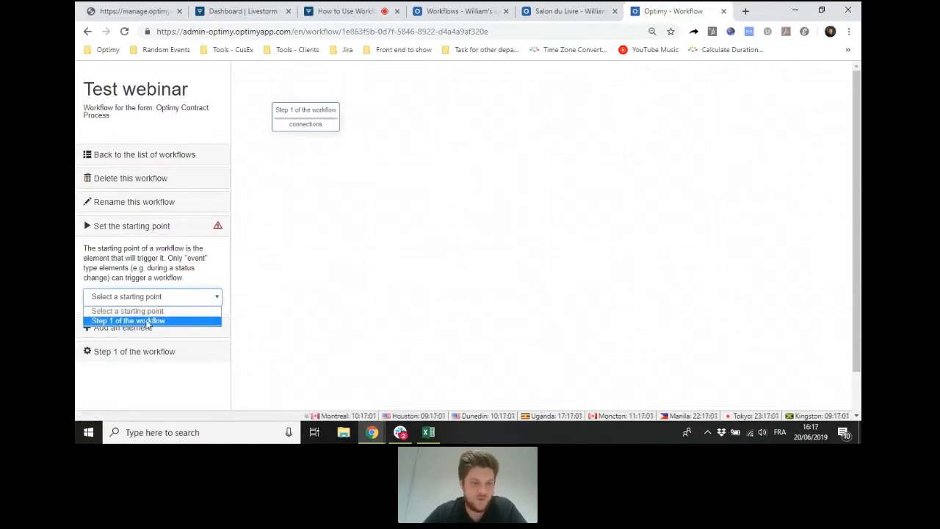
pyautogui.click(165, 229)
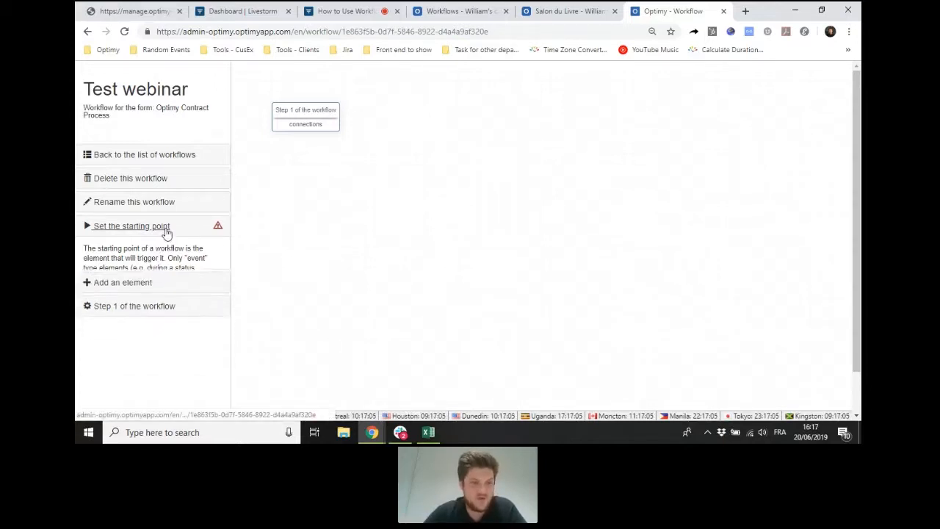
# - Add a "Create a task in the project" element named "Review the project" and place it to the right of Step 1 of the workflow
pyautogui.click(132, 252)
pyautogui.click(146, 290)
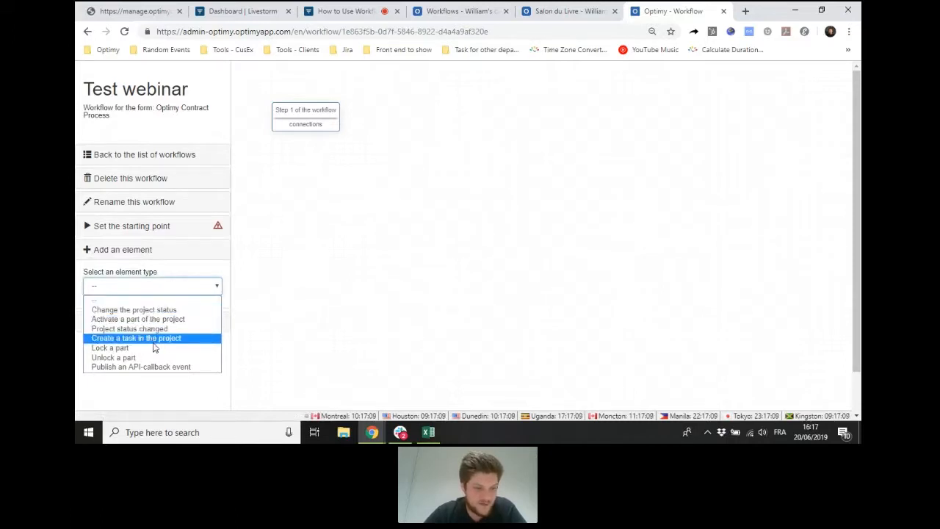
pyautogui.click(183, 339)
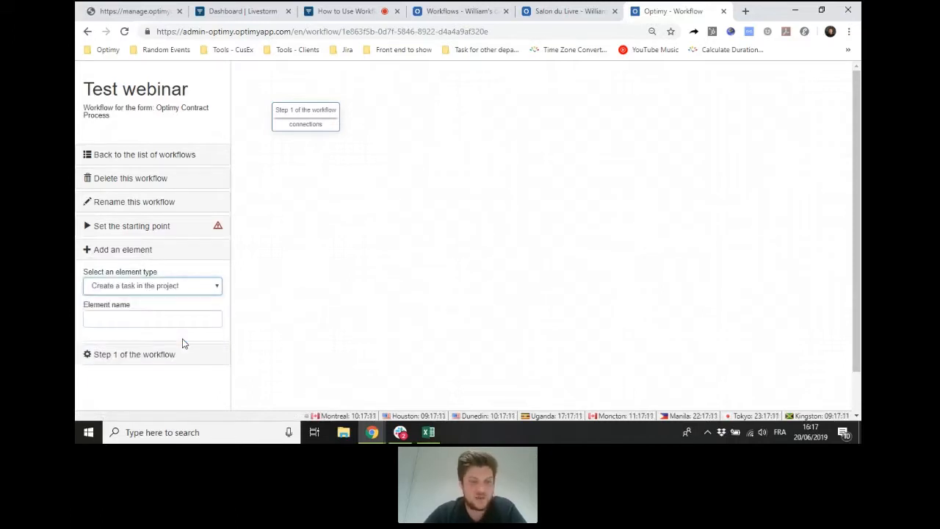
pyautogui.click(177, 319)
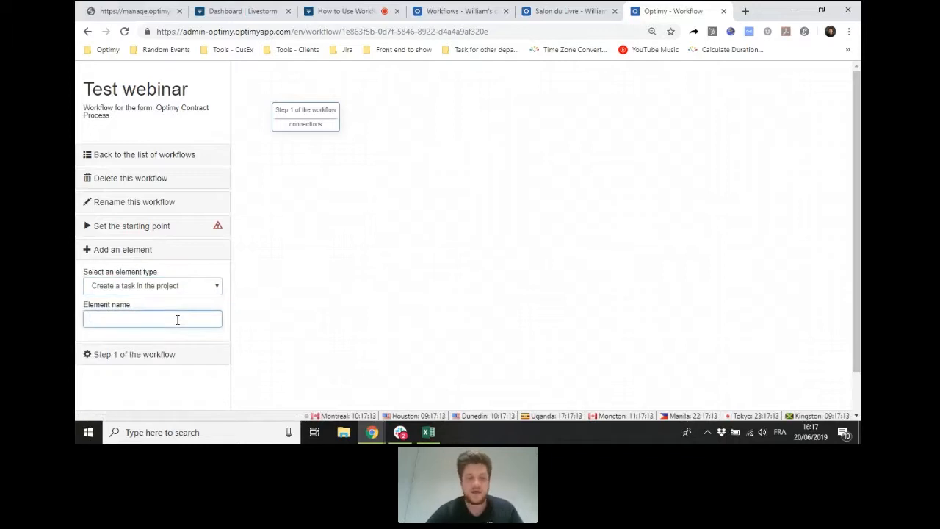
pyautogui.write('Review')
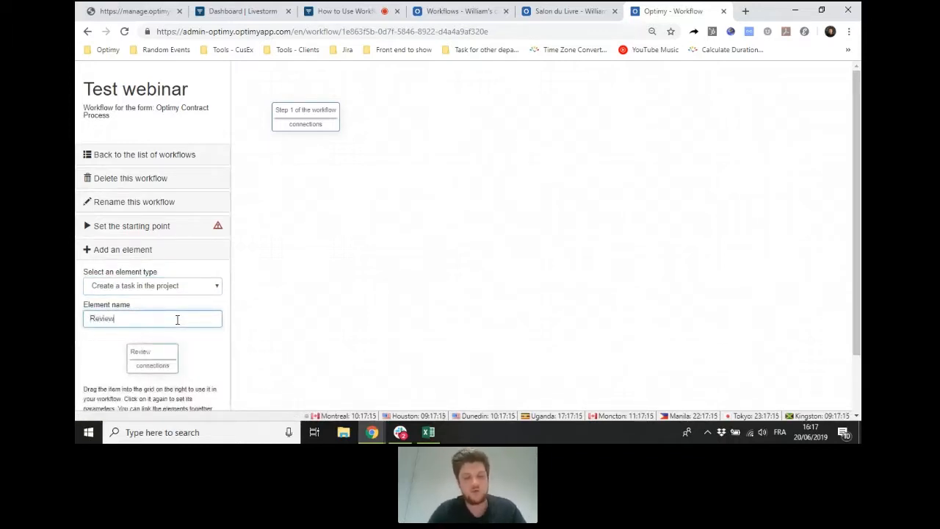
pyautogui.write(' the project')
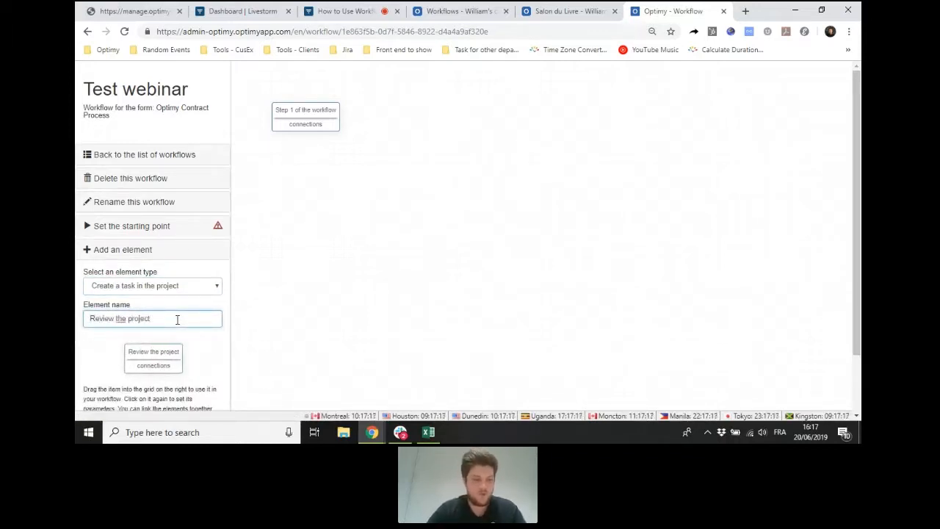
pyautogui.moveTo(163, 351); pyautogui.dragTo(433, 108)
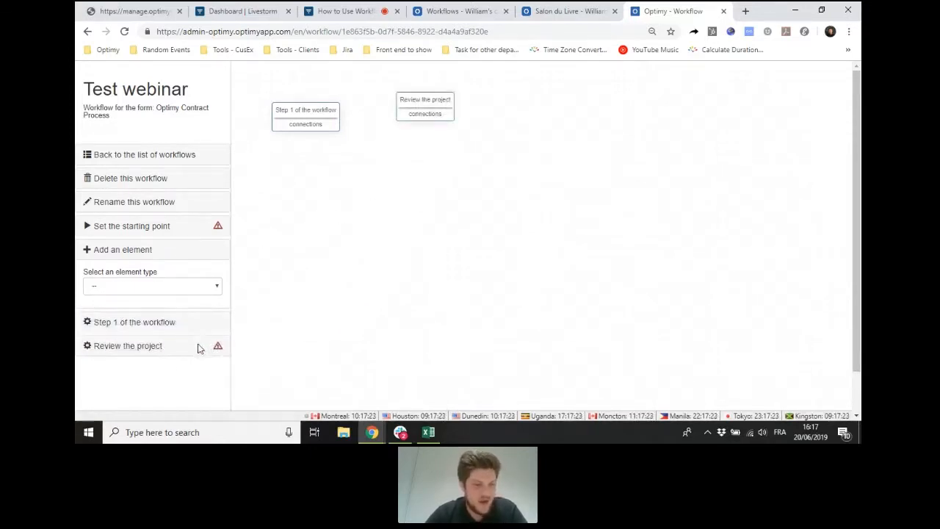
# - In the Review the project element's parameters, name the task "Review the project" and set 20 days before the due date
pyautogui.click(157, 347)
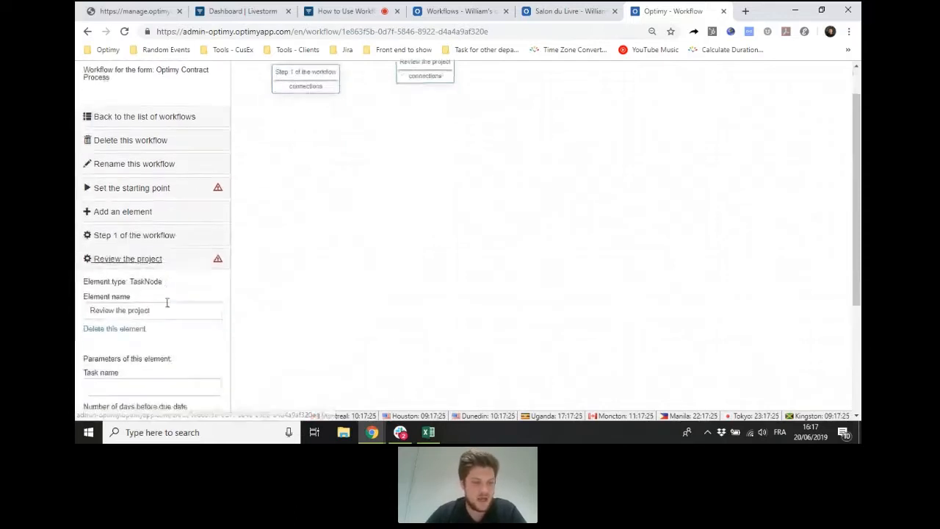
pyautogui.click(147, 255)
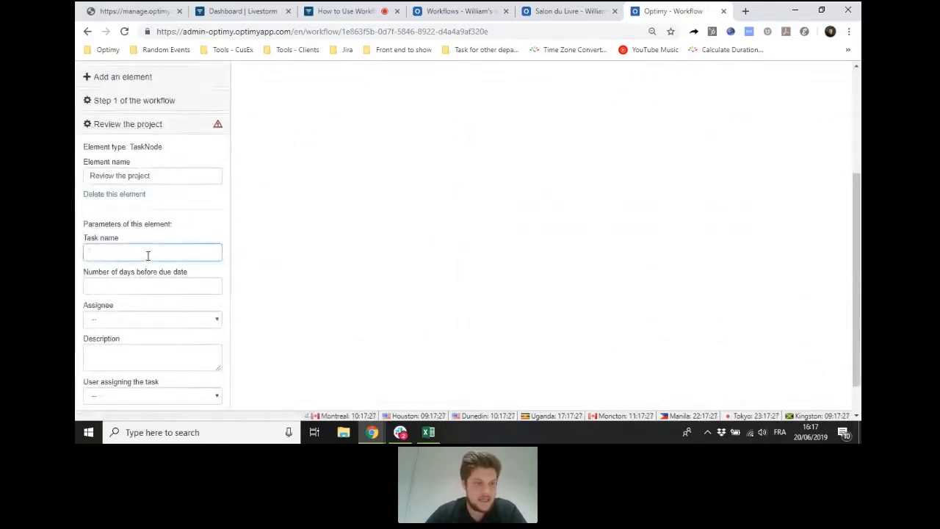
pyautogui.write('Re')
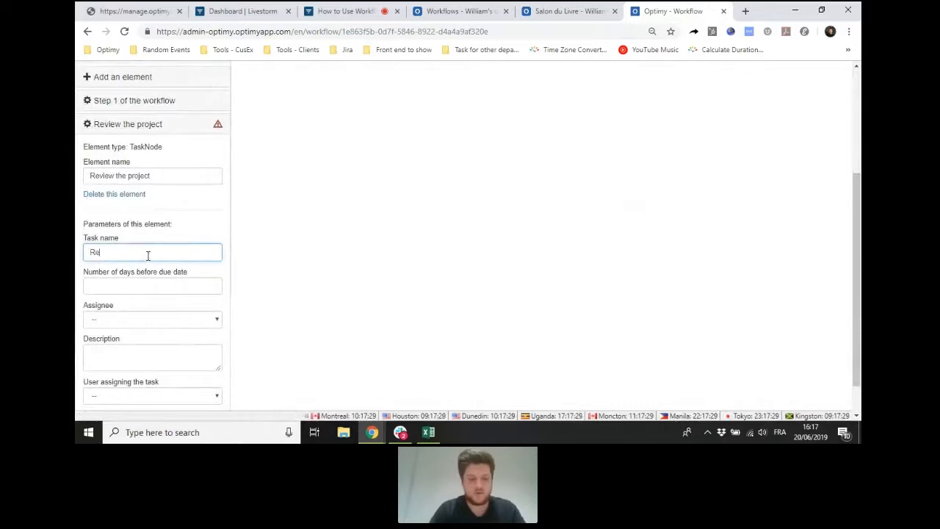
pyautogui.write('view the proje')
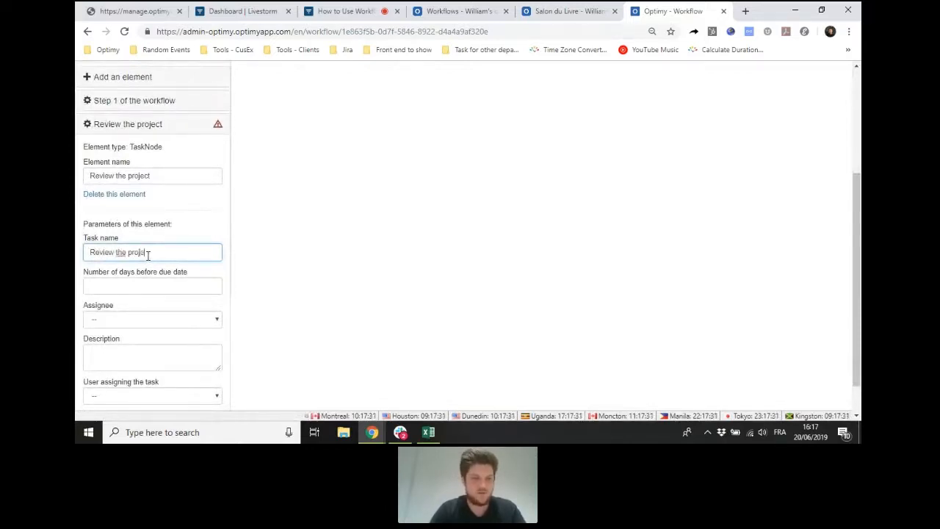
pyautogui.click(175, 283)
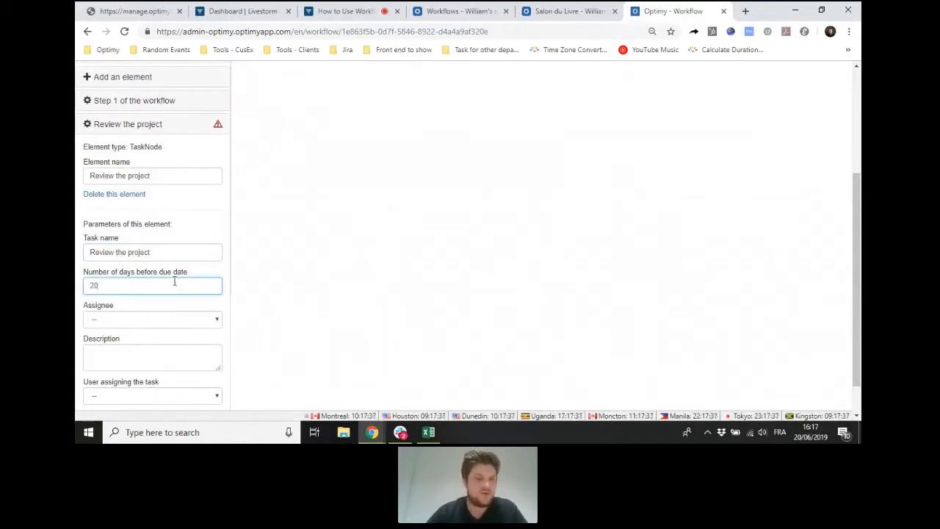
# - Assign the review task to the last Optimy user listed and enter "Desc" as its description
pyautogui.scroll(-1, 174, 282)
pyautogui.click(157, 280)
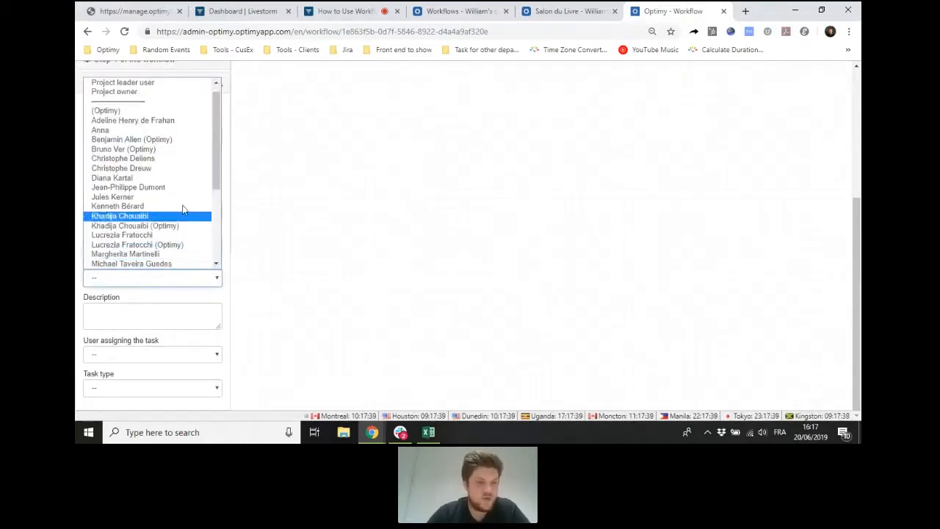
pyautogui.scroll(-6, 185, 117)
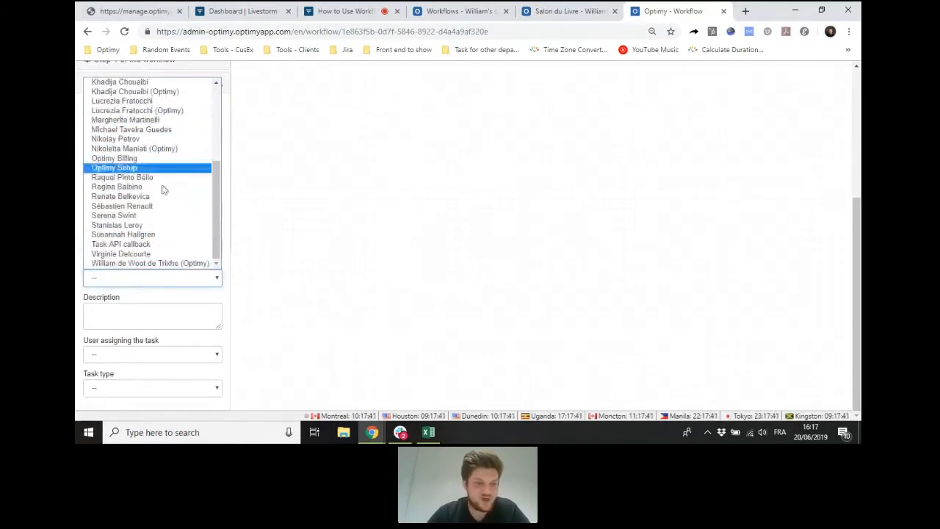
pyautogui.click(159, 263)
pyautogui.click(165, 313)
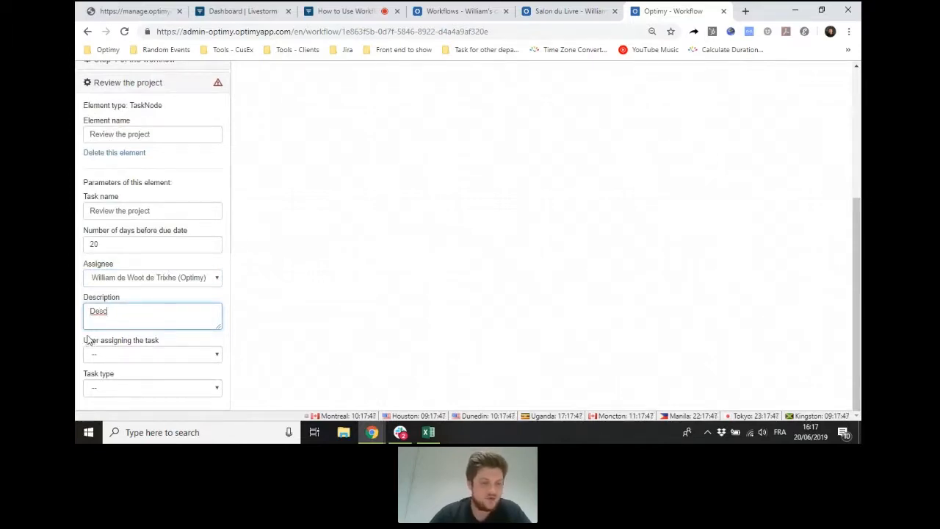
# - Set the user assigning the review task to the last Optimy user listed
pyautogui.moveTo(84, 340); pyautogui.dragTo(160, 342)
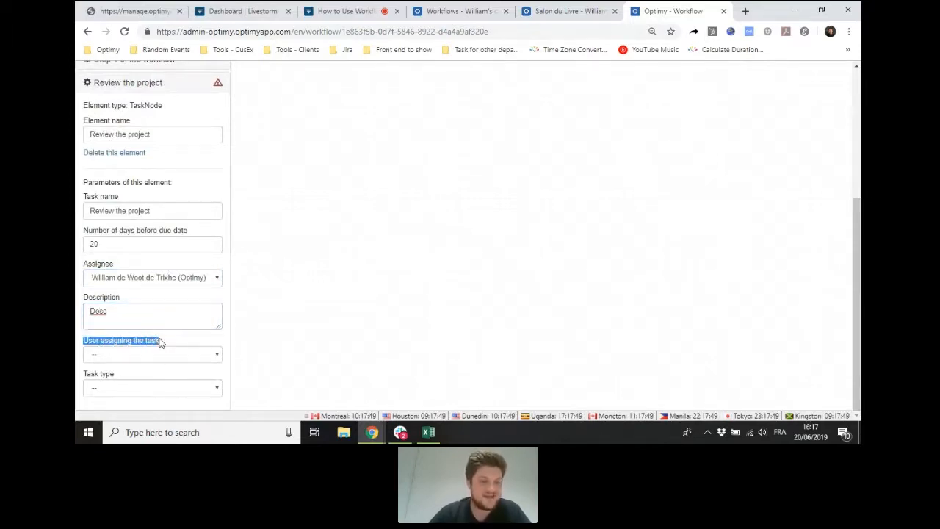
pyautogui.click(162, 356)
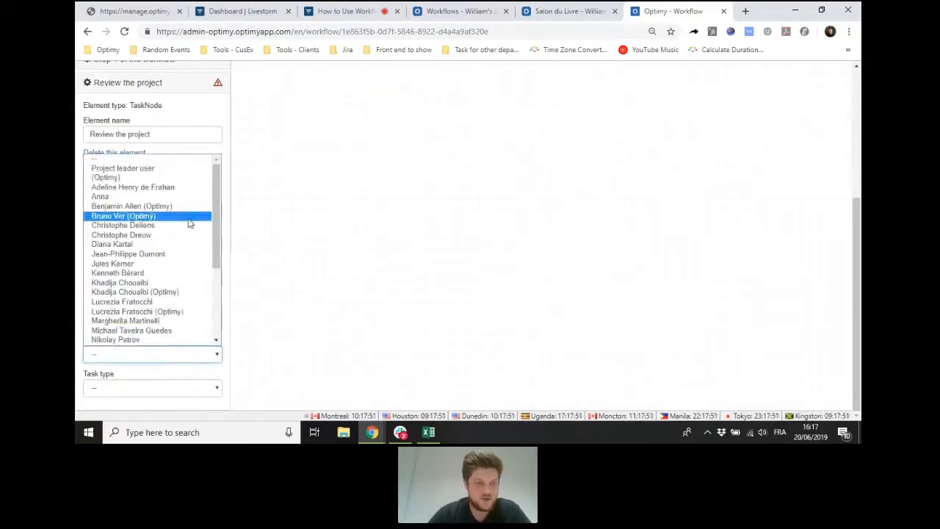
pyautogui.scroll(-4, 189, 223)
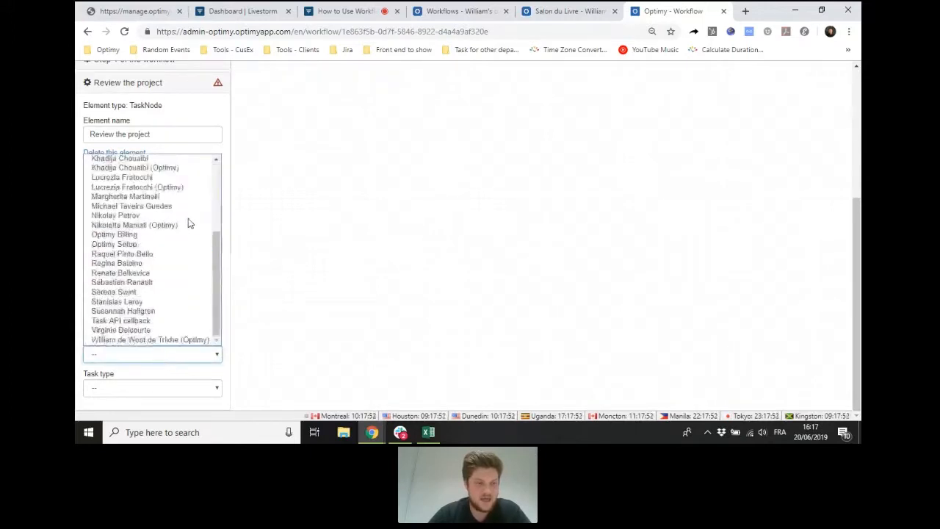
pyautogui.click(164, 342)
pyautogui.click(174, 340)
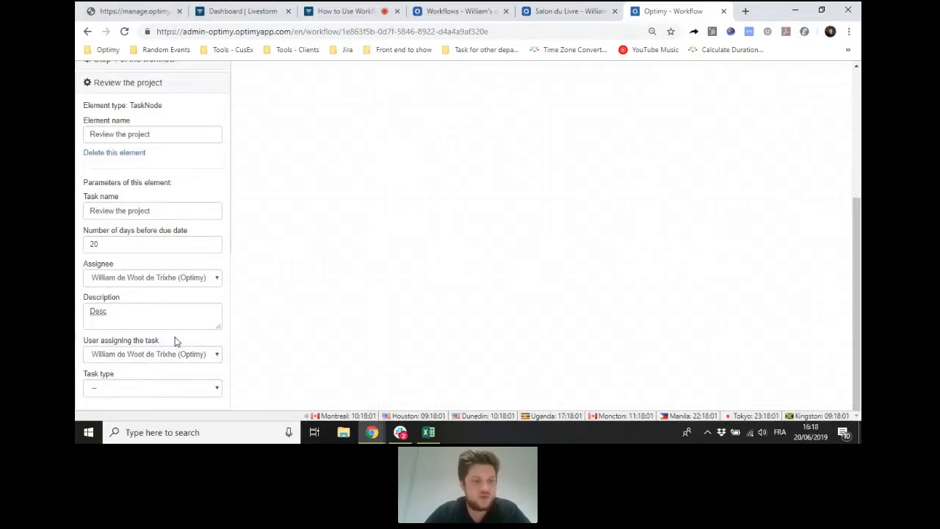
# - Examine the other choices for the user assigning the task without changing the selection
pyautogui.click(178, 354)
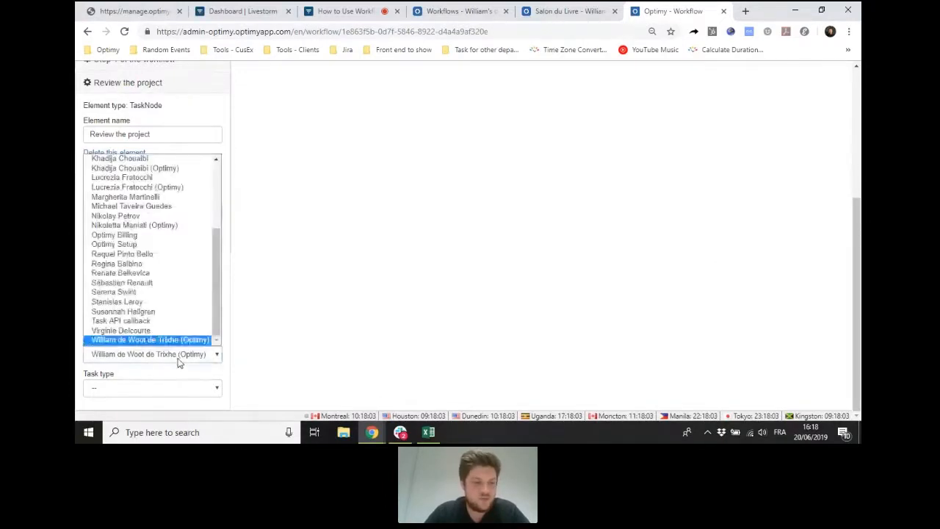
pyautogui.scroll(10, 181, 260)
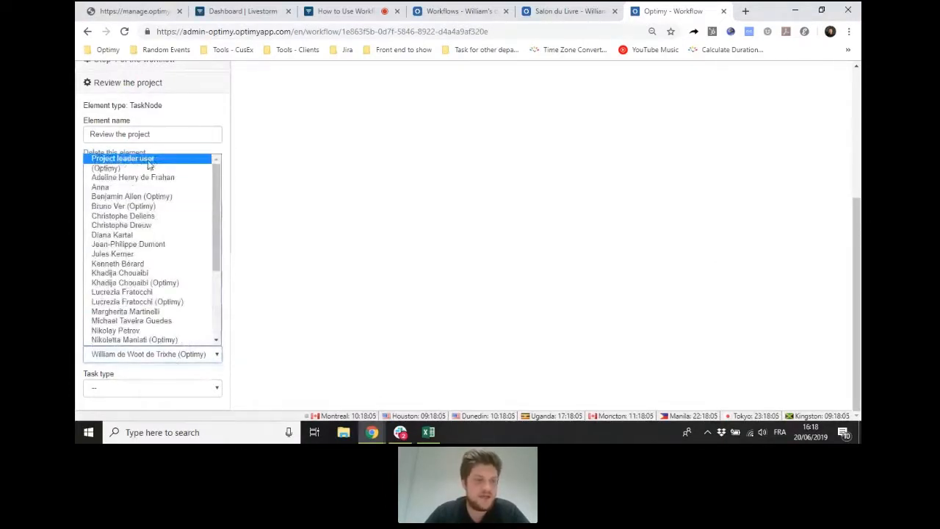
pyautogui.click(227, 166)
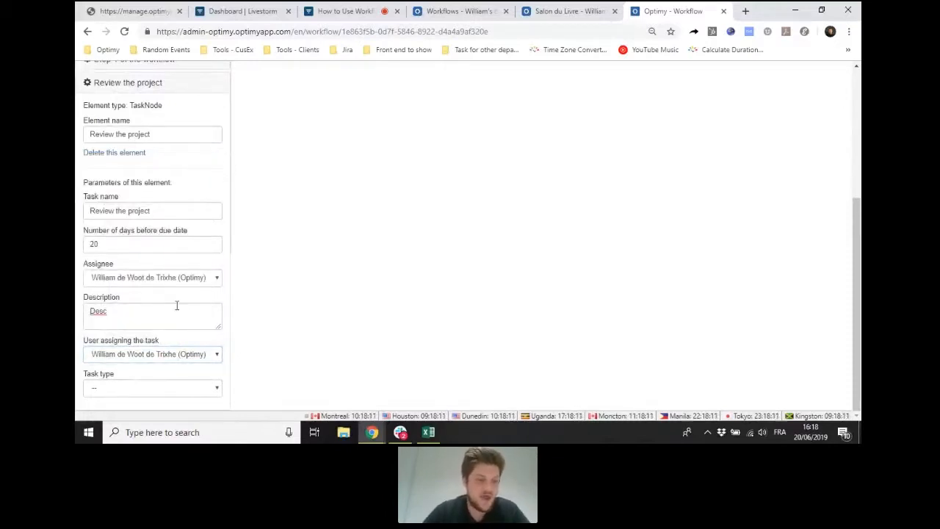
pyautogui.click(139, 356)
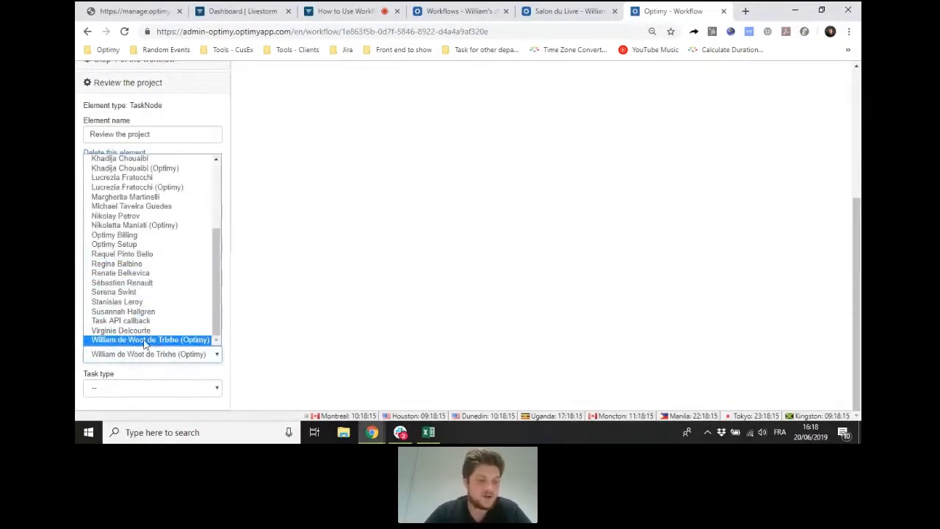
pyautogui.click(151, 380)
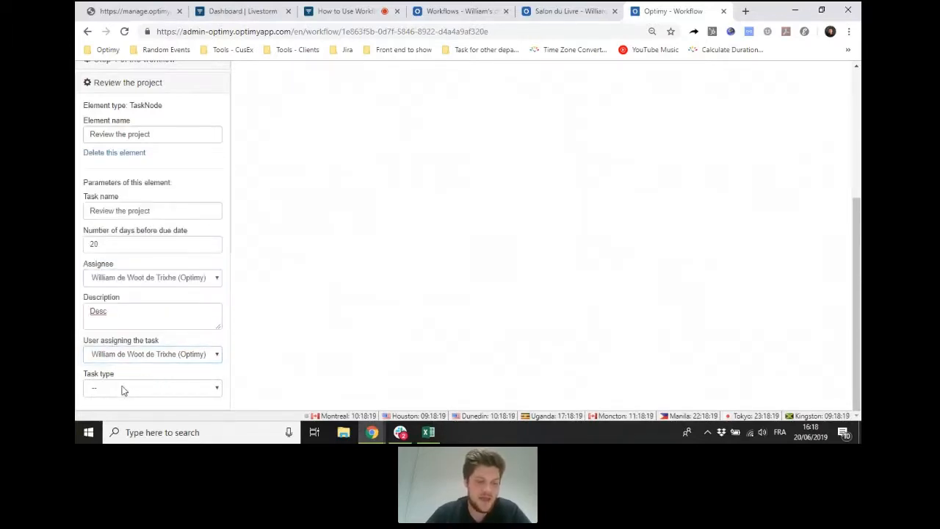
# - Set the review task's type to "Par défaut" and collapse the Review the project element's settings
pyautogui.click(123, 389)
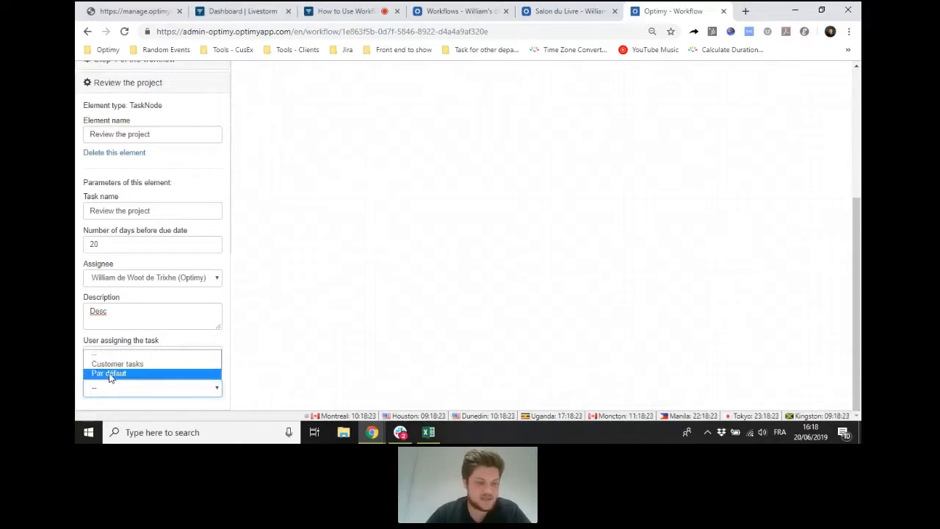
pyautogui.click(115, 375)
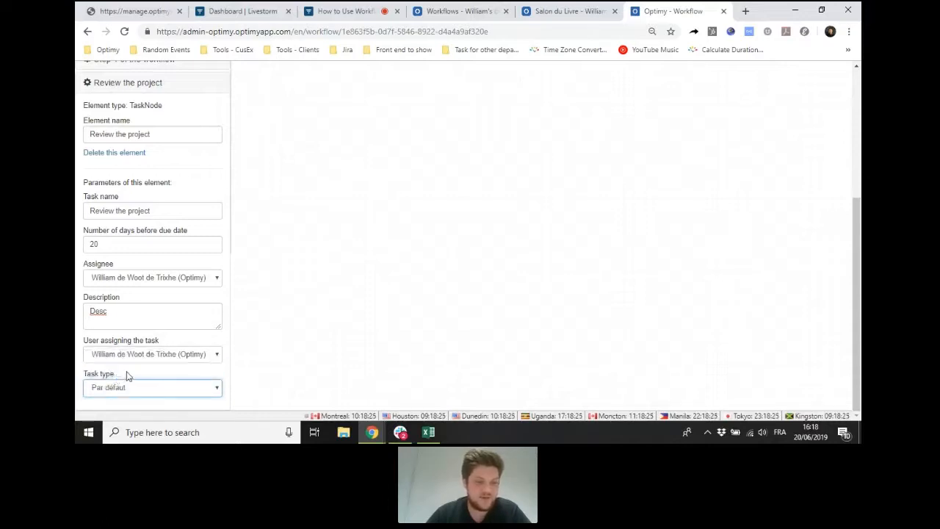
pyautogui.scroll(2, 127, 376)
pyautogui.click(178, 200)
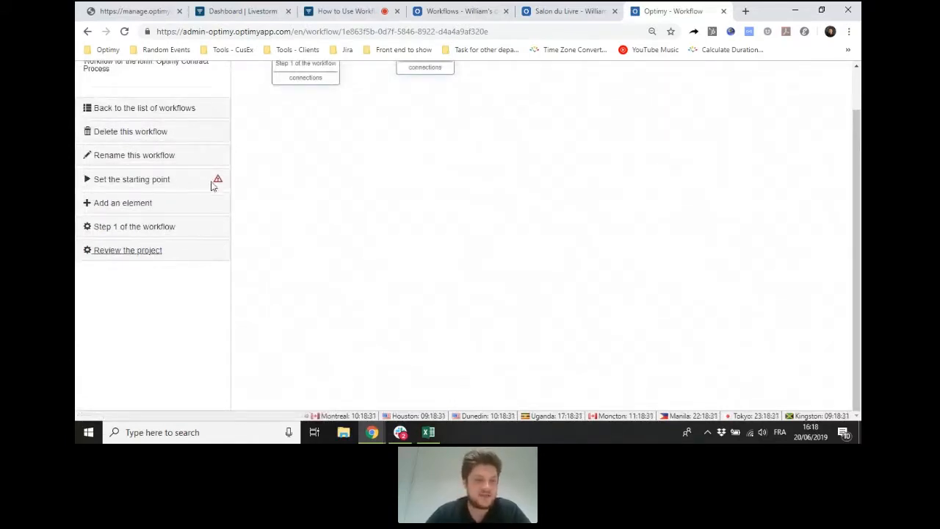
# - Set "Step 1 of the workflow" as the starting point of the Test webinar workflow
pyautogui.click(169, 184)
pyautogui.click(181, 251)
pyautogui.scroll(1, 455, 174)
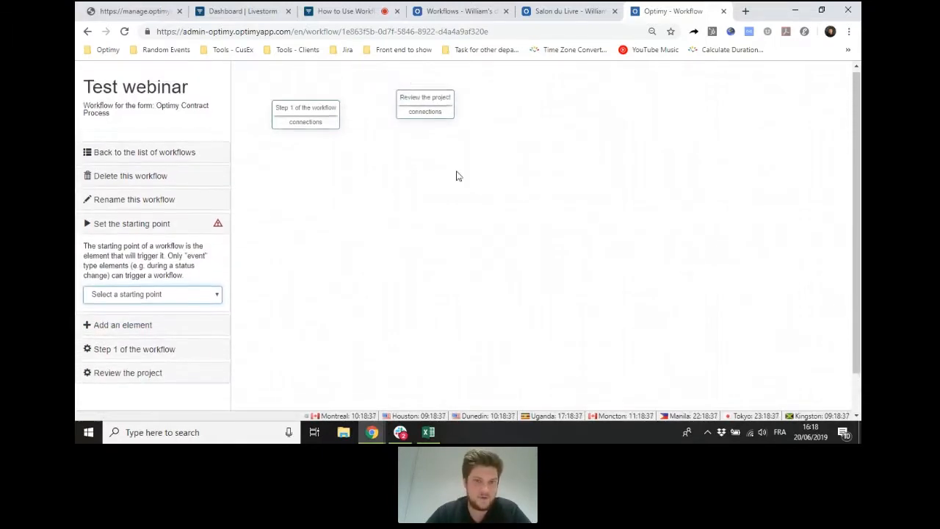
pyautogui.click(164, 296)
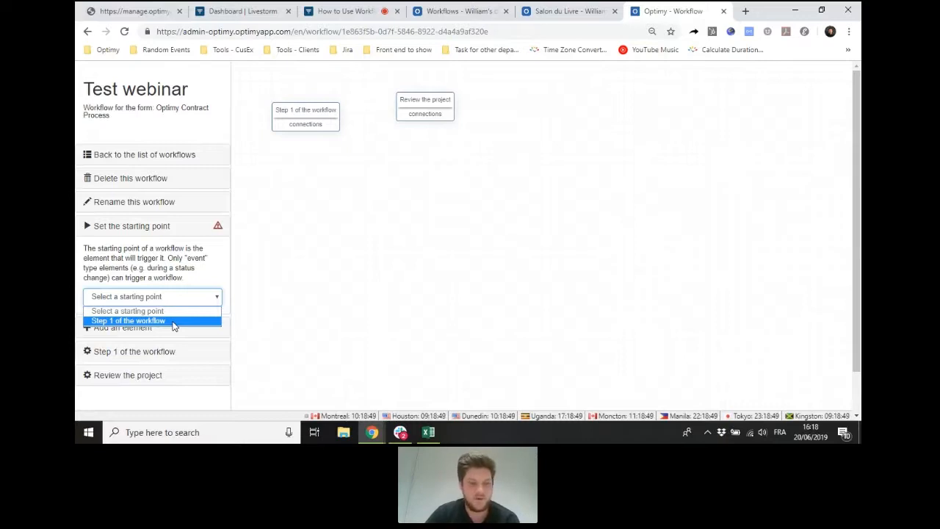
pyautogui.click(175, 321)
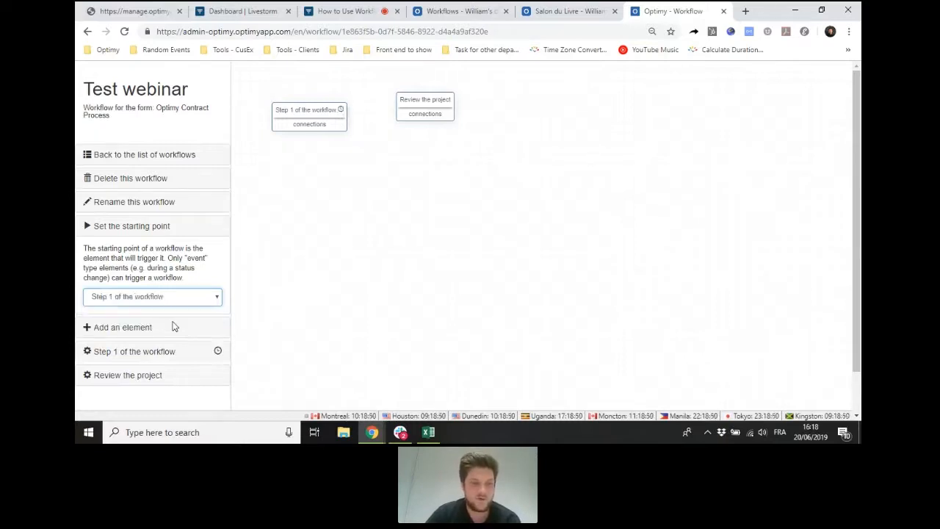
pyautogui.click(177, 232)
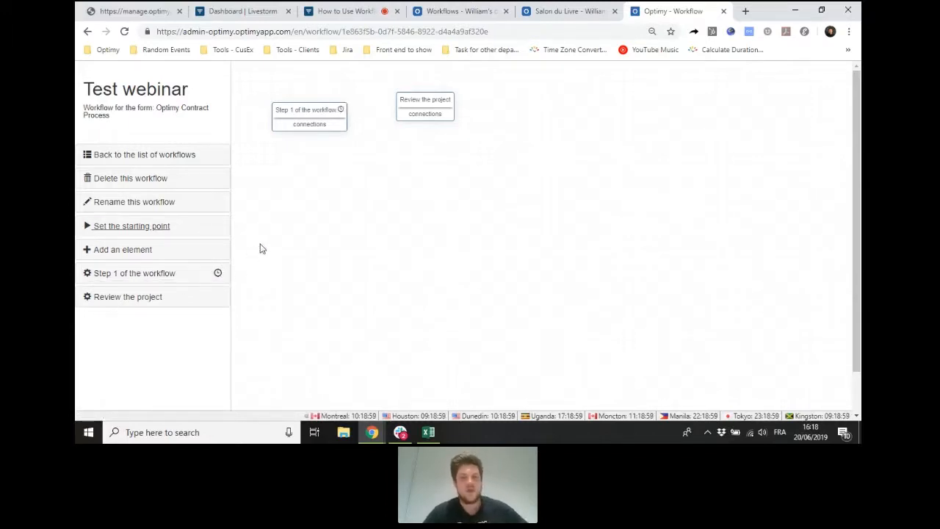
# - Move the Review the project element slightly farther from Step 1 and connect Step 1 of the workflow to it
pyautogui.moveTo(416, 97); pyautogui.dragTo(436, 100)
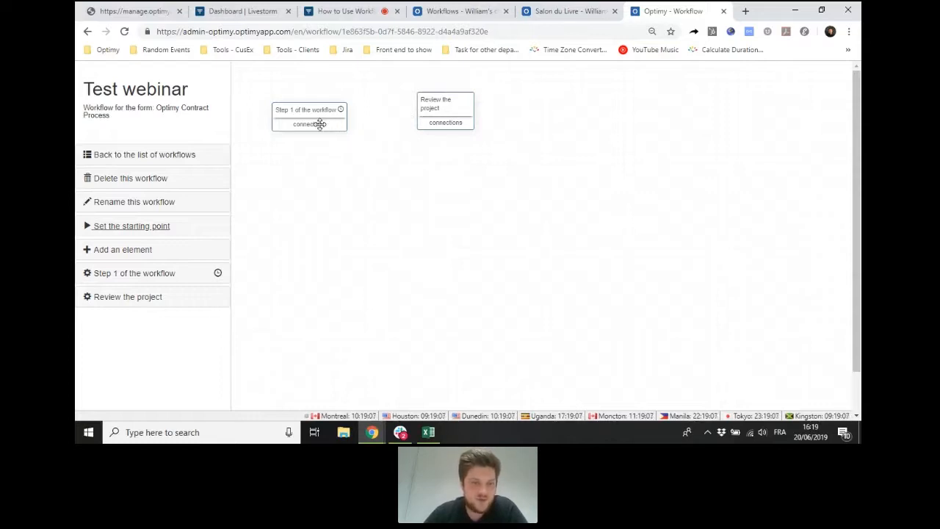
pyautogui.moveTo(323, 125); pyautogui.dragTo(441, 122)
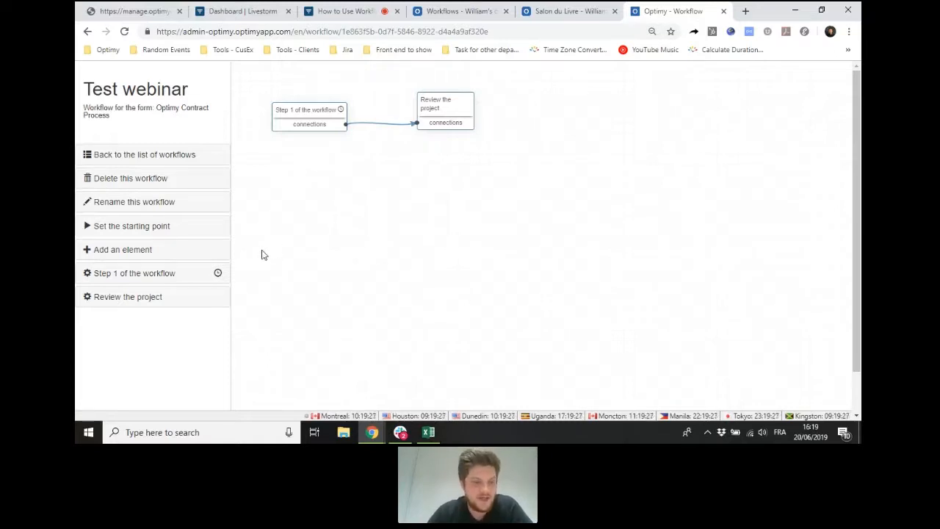
# - Examine the element types available for the workflow and the parameters of Step 1 without adding or changing anything
pyautogui.click(151, 251)
pyautogui.scroll(-1, 150, 243)
pyautogui.click(149, 239)
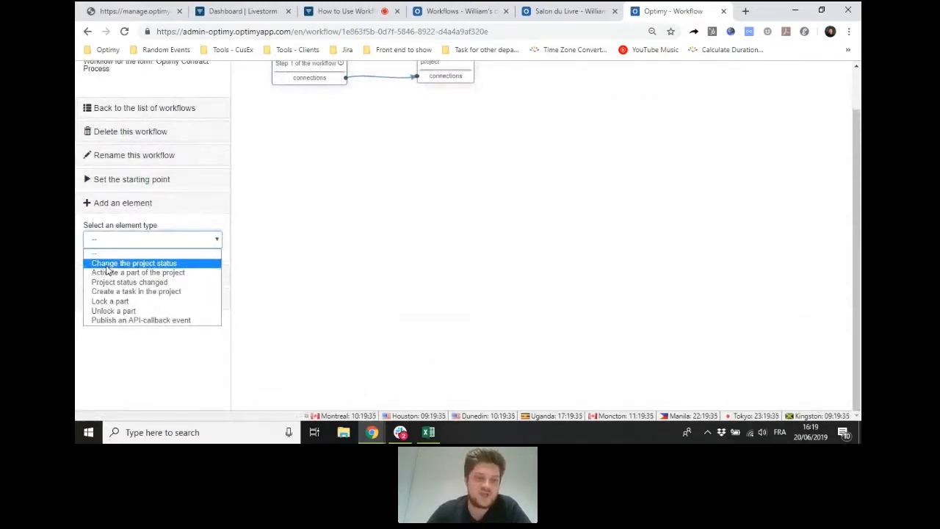
pyautogui.scroll(2, 351, 233)
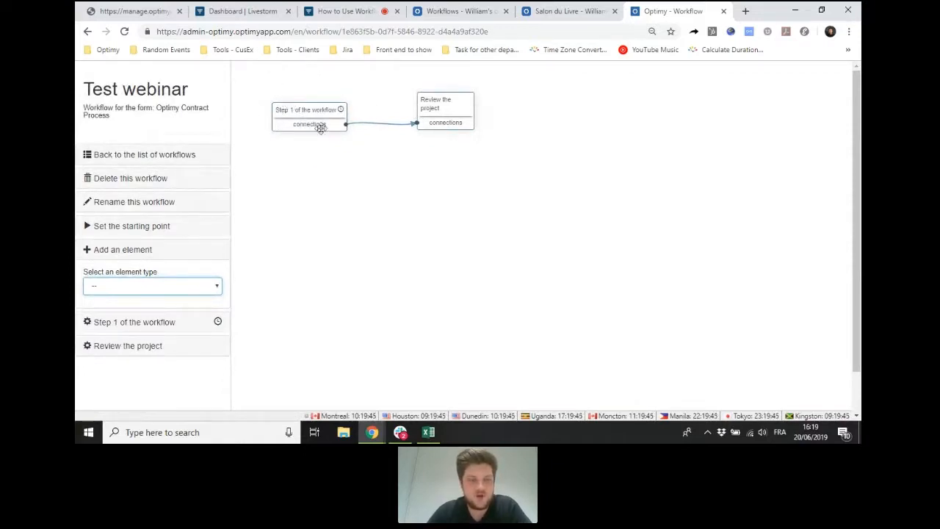
pyautogui.click(137, 322)
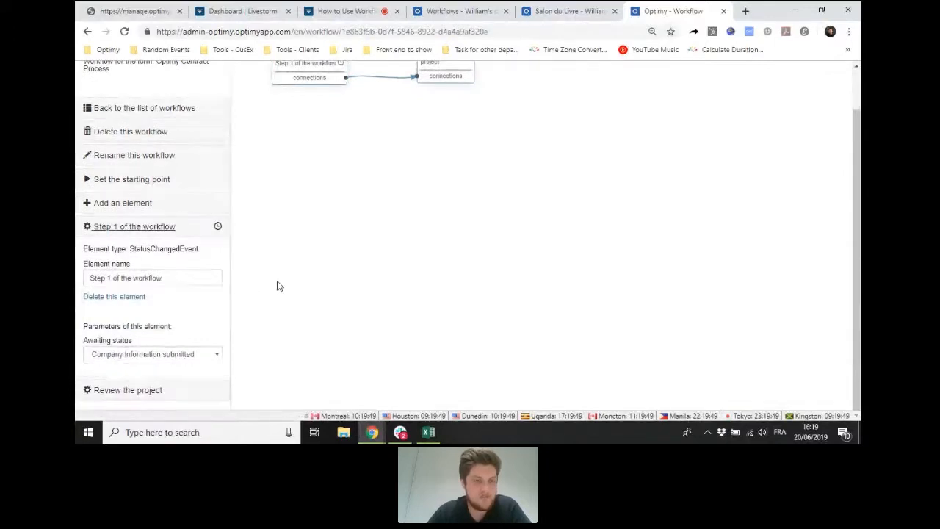
pyautogui.scroll(1, 280, 286)
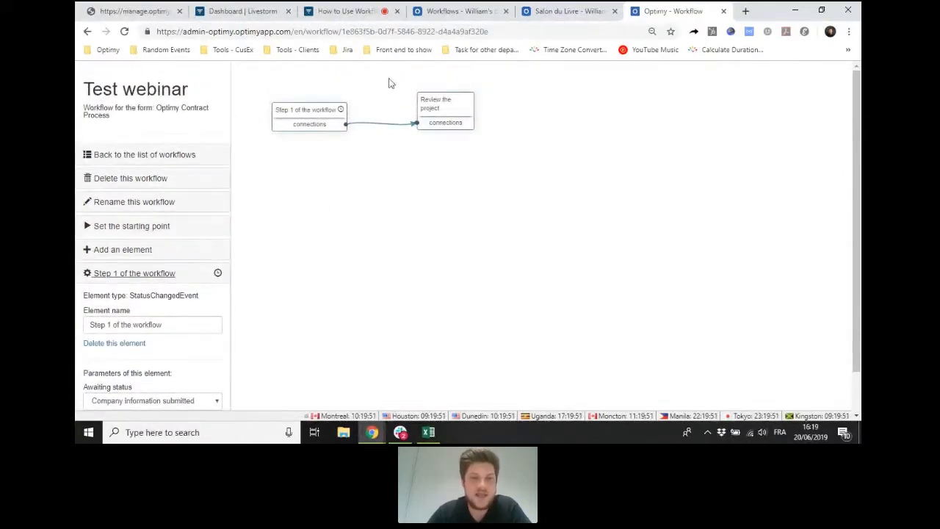
pyautogui.click(163, 274)
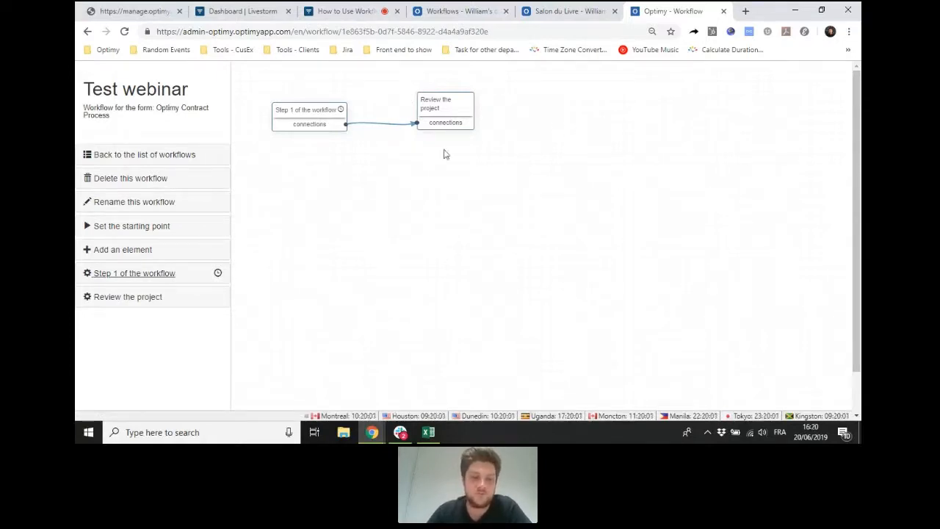
pyautogui.click(131, 251)
pyautogui.click(146, 286)
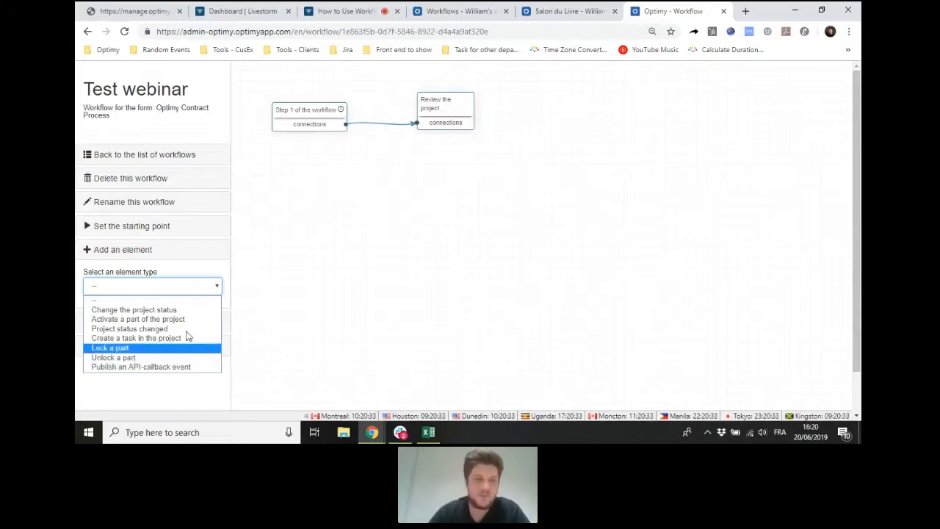
pyautogui.click(147, 251)
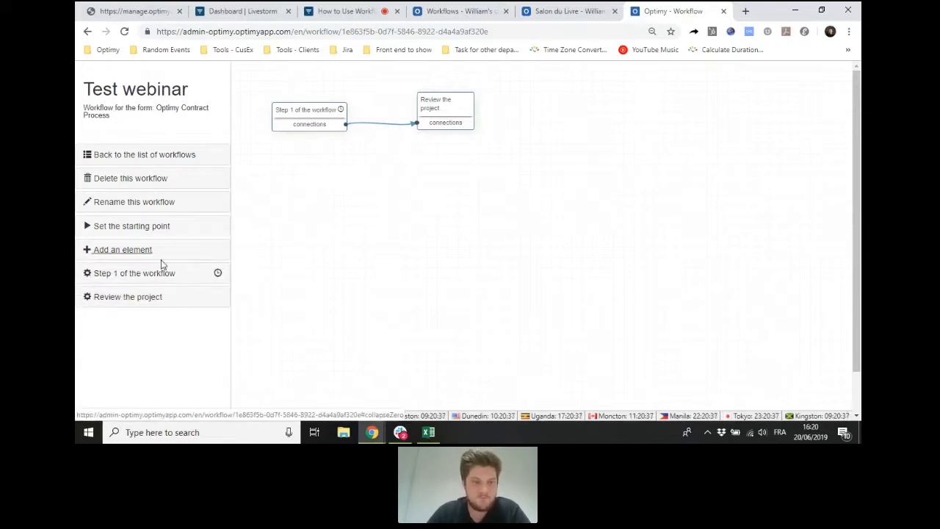
pyautogui.click(140, 251)
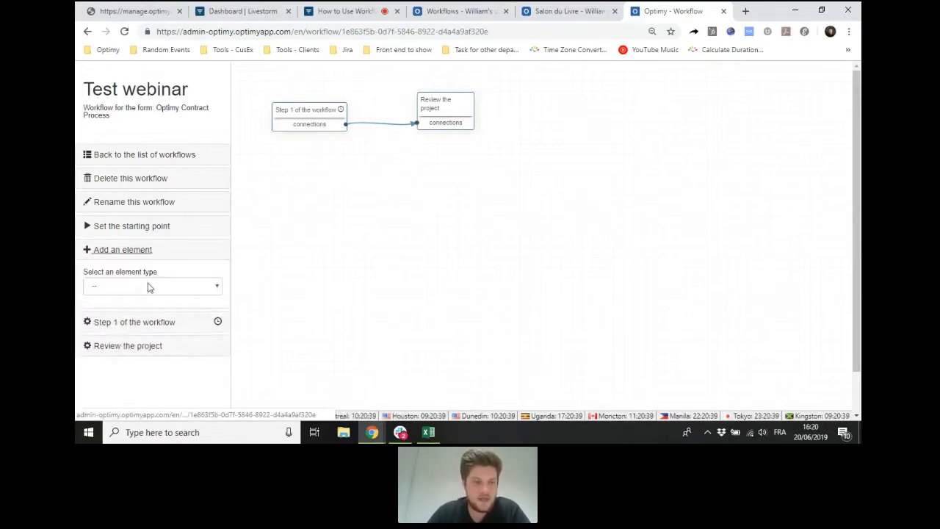
pyautogui.click(149, 287)
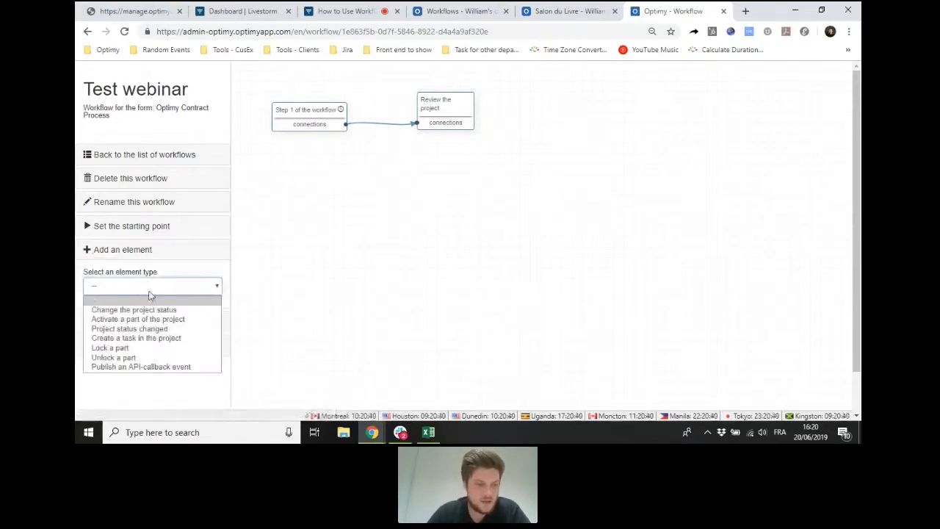
pyautogui.click(147, 251)
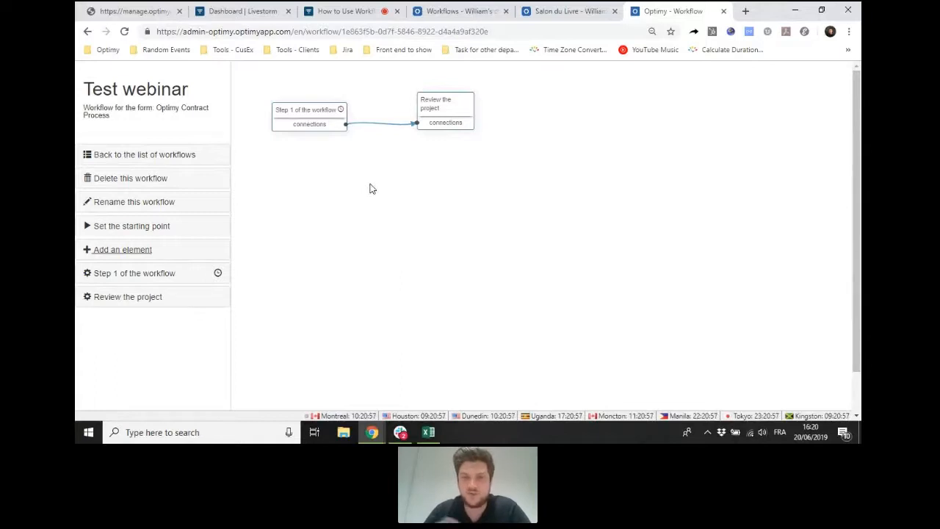
# - Delete the Test webinar workflow and confirm the deletion
pyautogui.click(125, 179)
pyautogui.click(116, 244)
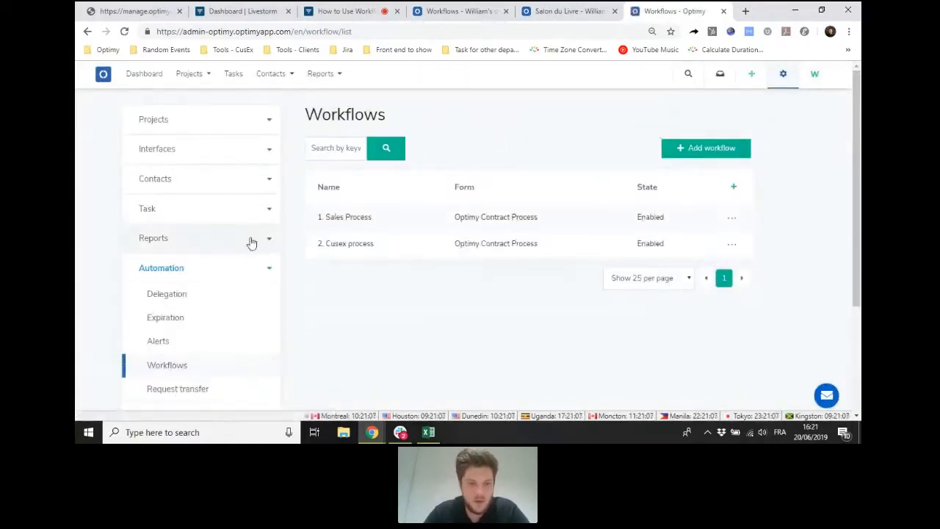
# - Open the "2. Cusex process" workflow and examine its whole diagram of connected tasks and status changes
pyautogui.click(374, 243)
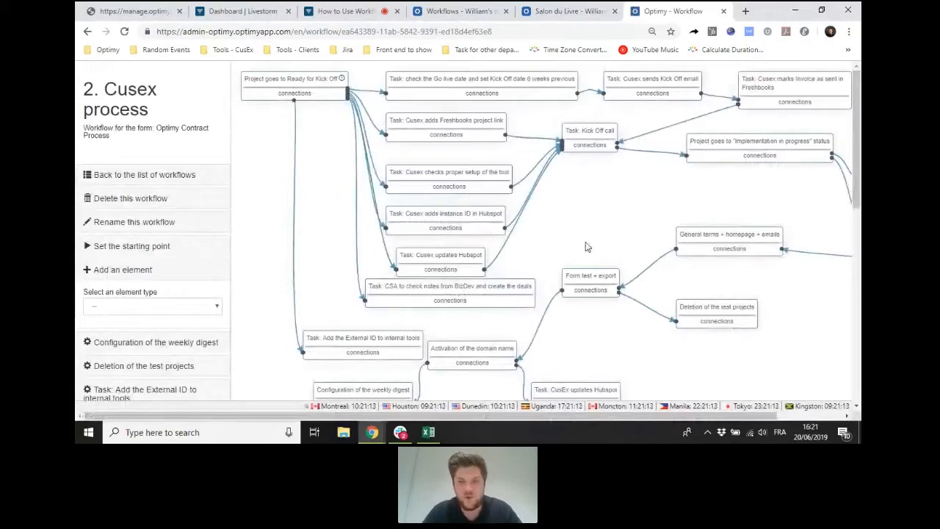
pyautogui.hotkey('ctrl', '-')
pyautogui.hotkey('ctrl', '-')
pyautogui.hotkey('ctrl', '-')
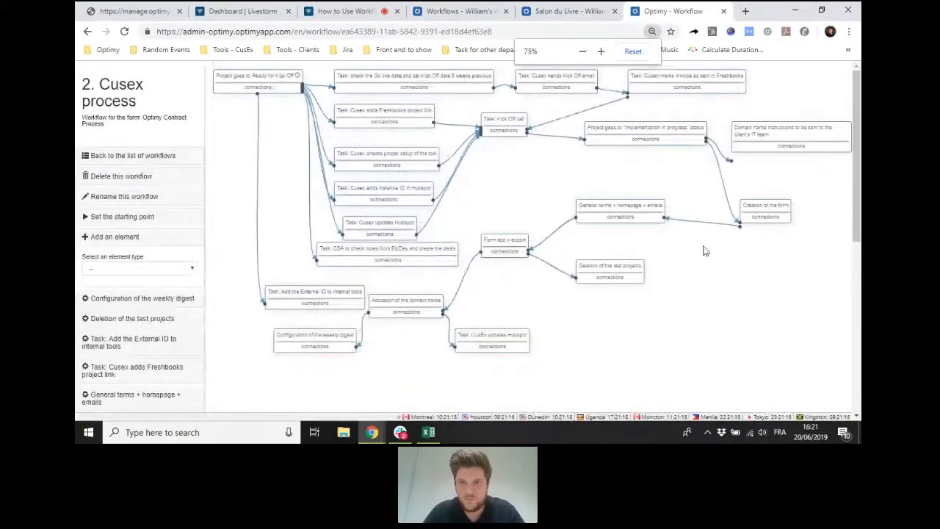
pyautogui.hotkey('ctrl', '-')
pyautogui.click(126, 31)
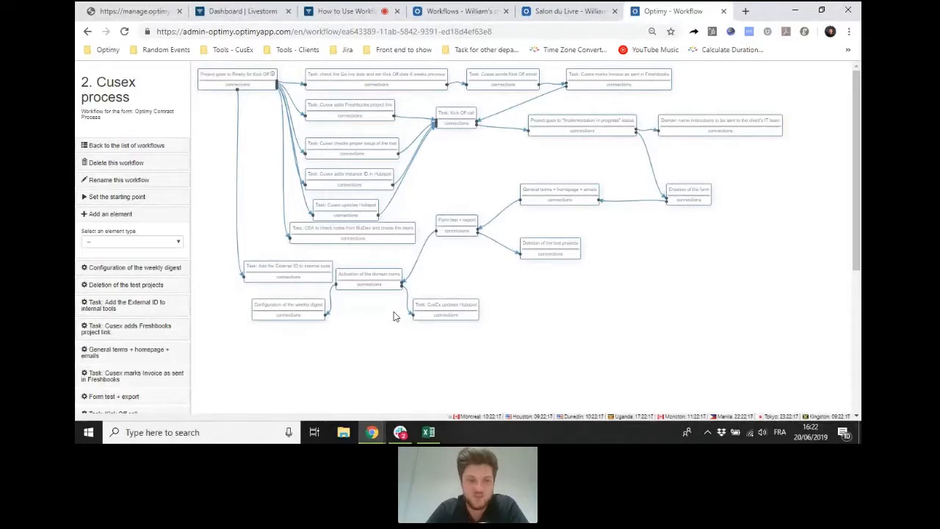
# - Return to the list of workflows, then switch to the demo instance's Workflows page and reload it
pyautogui.click(142, 150)
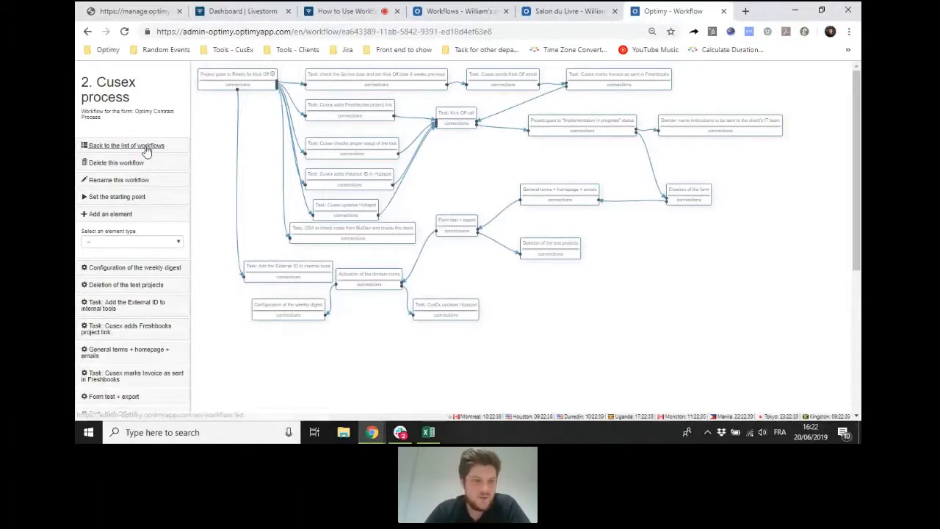
pyautogui.click(455, 11)
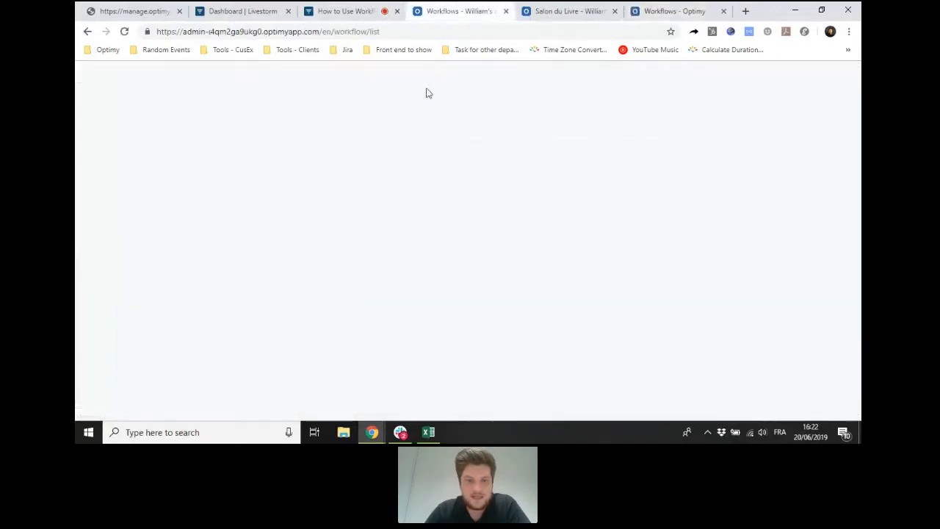
pyautogui.click(120, 33)
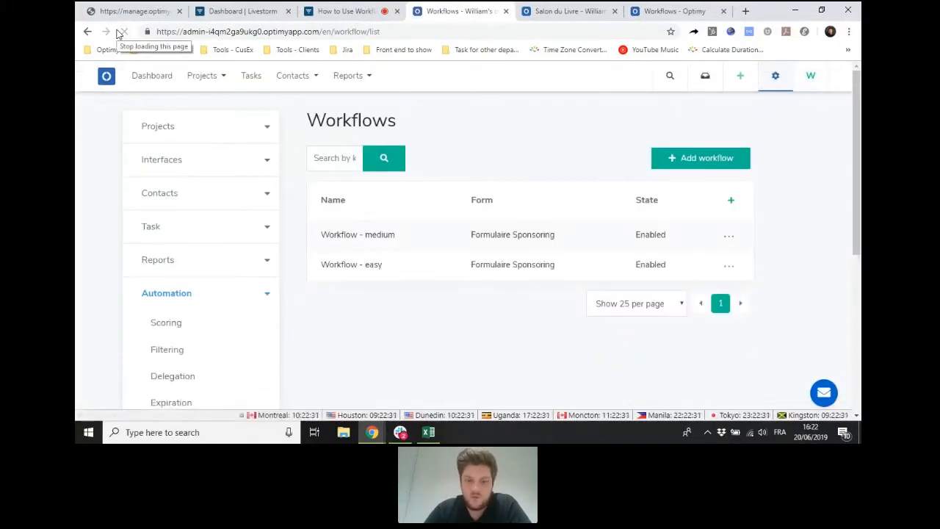
# - Open the "Workflow - easy" workflow to examine its diagram, and close the leftover Optimy Workflows browser page
pyautogui.scroll(-1, 470, 187)
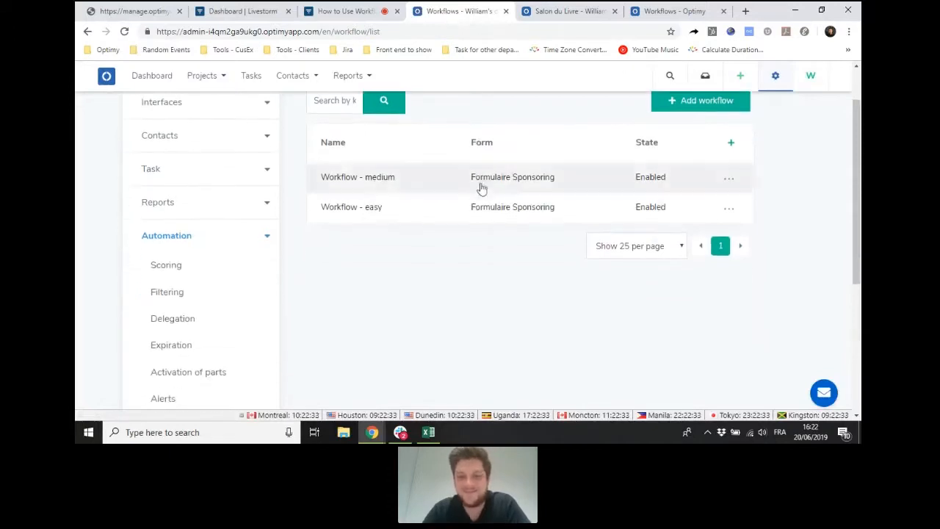
pyautogui.click(387, 213)
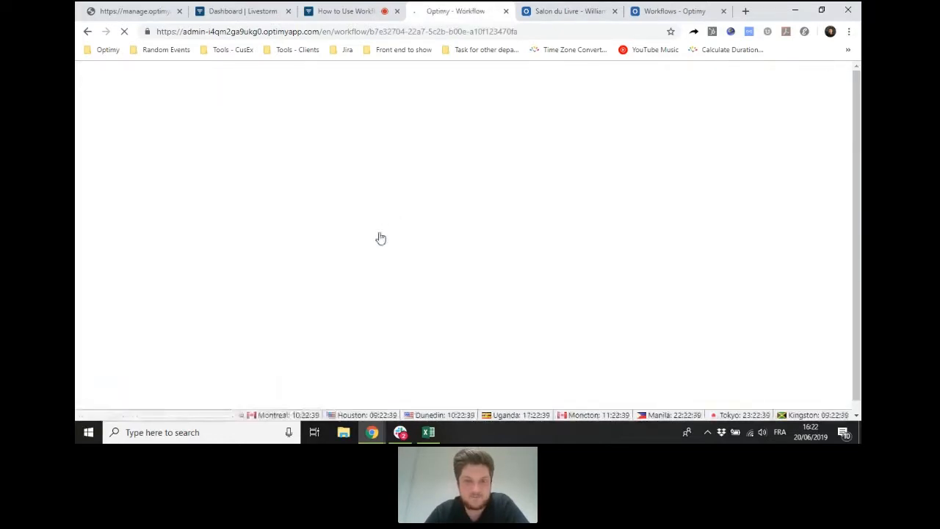
pyautogui.click(723, 11)
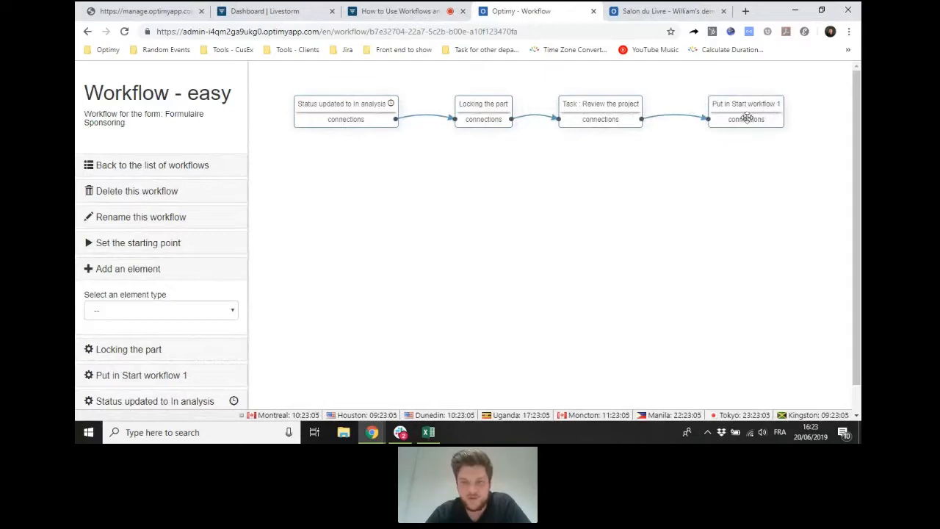
# - Go back to the workflow list, examine the "Workflow - medium" diagram of connected tasks and steps, and return to the list
pyautogui.click(163, 168)
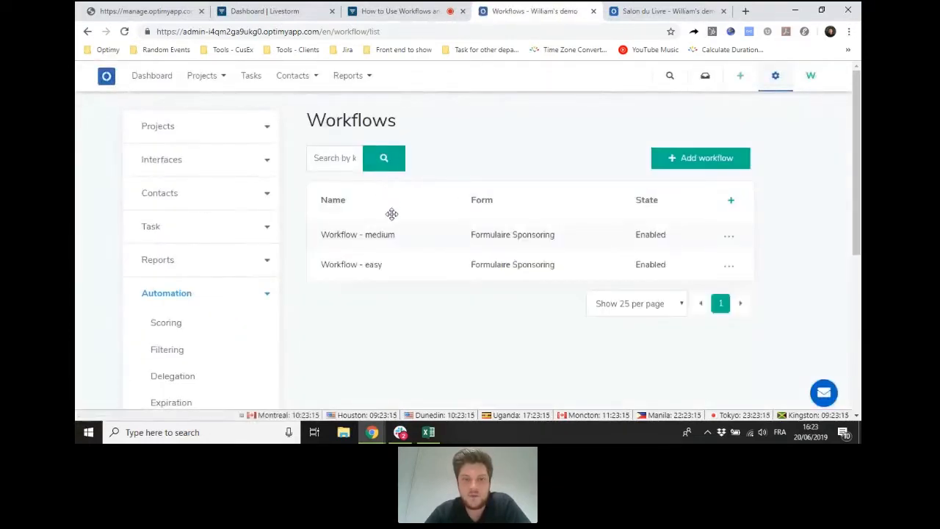
pyautogui.click(394, 236)
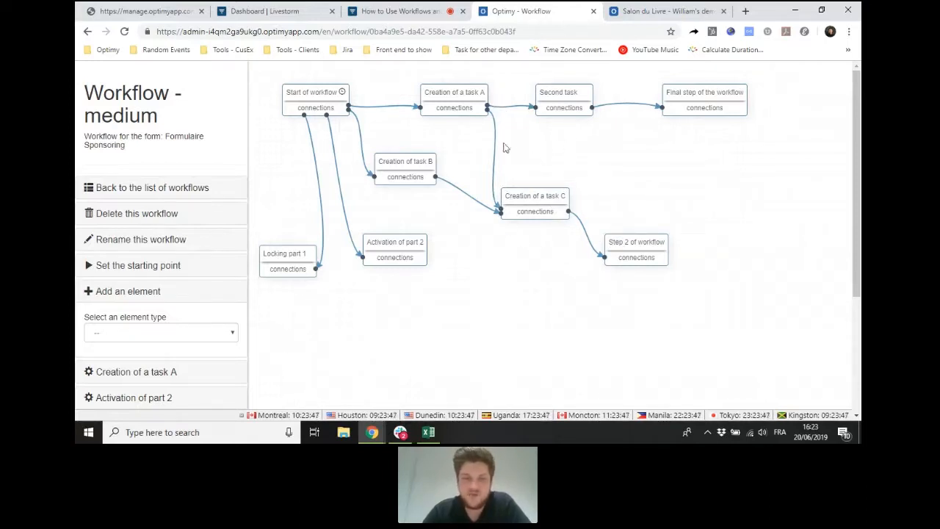
pyautogui.click(206, 191)
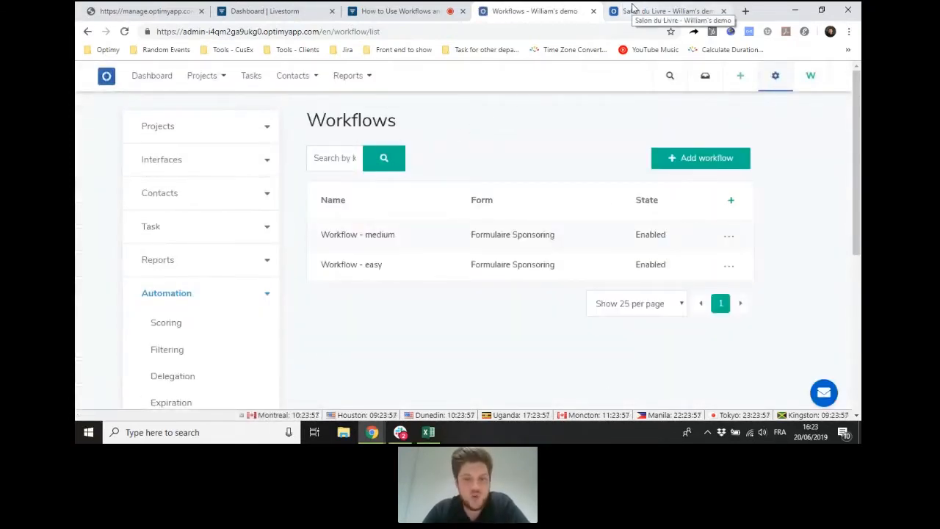
# - Switch to the Salon du Livre project's tasks and flow, and mark the "Test webinar" task as completed
pyautogui.click(632, 7)
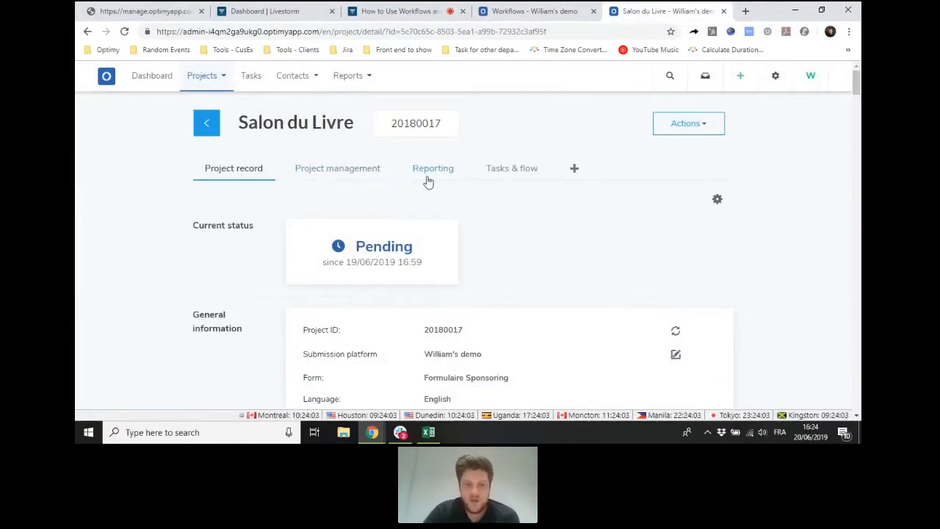
pyautogui.click(506, 171)
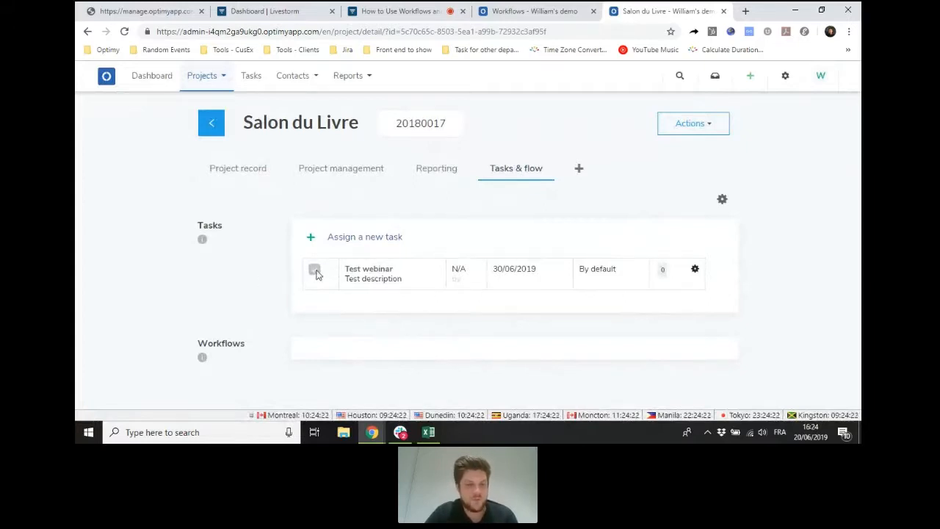
pyautogui.click(315, 271)
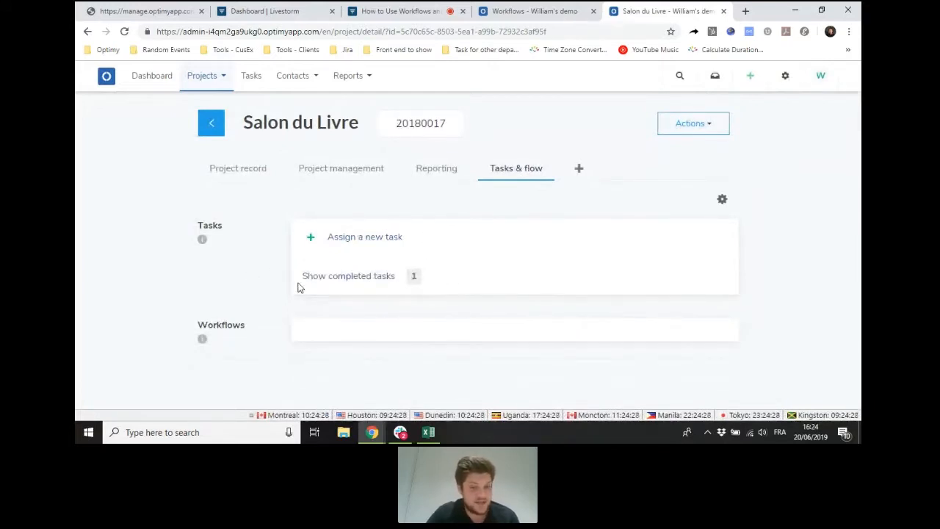
# - Open the dashboard separately, examine its widgets and the Standard Sponsoring Form status counters, and close it to return to the project
pyautogui.rightClick(158, 76)
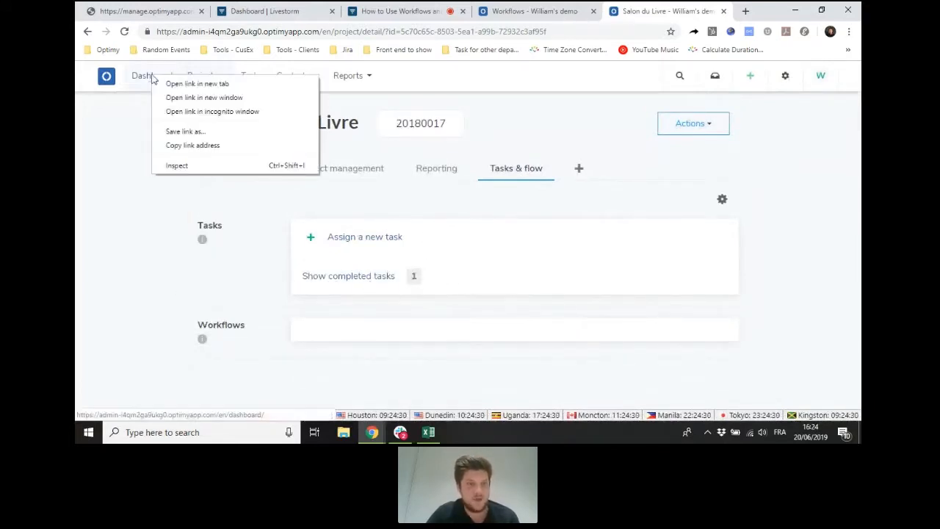
pyautogui.click(176, 84)
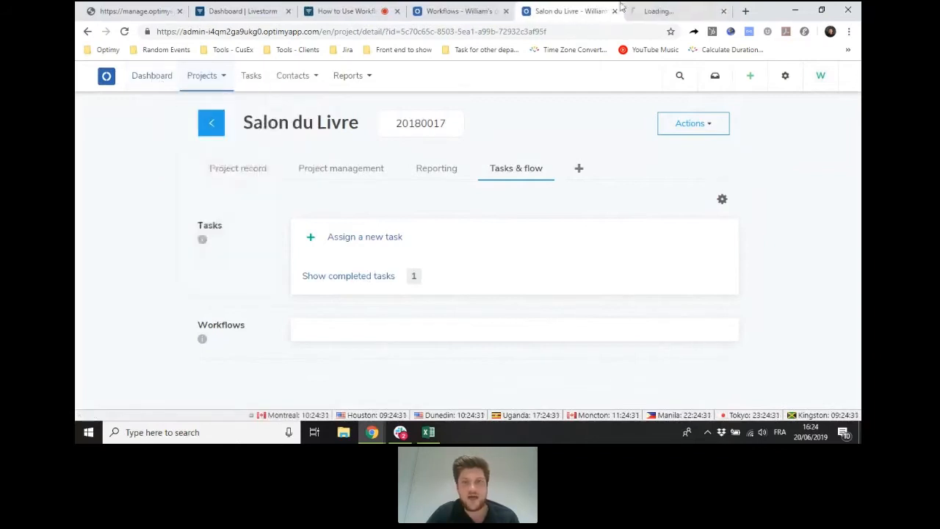
pyautogui.click(685, 7)
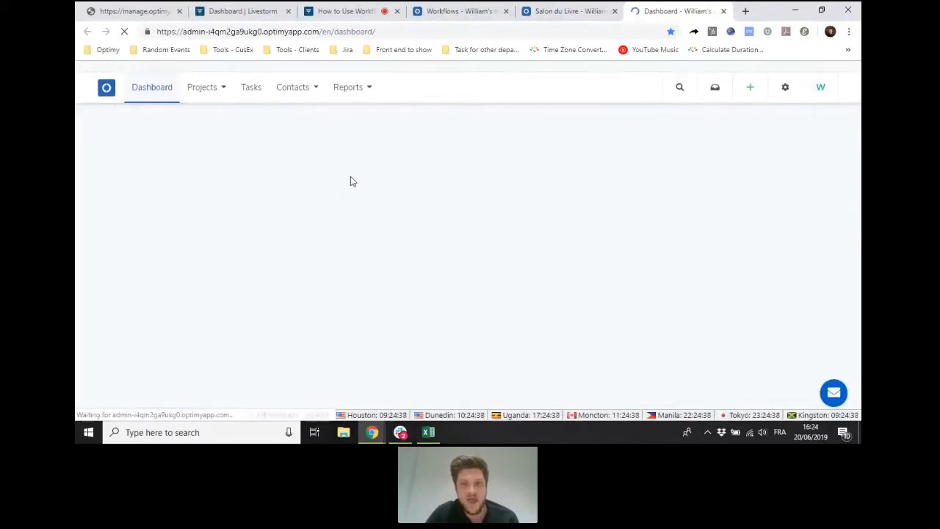
pyautogui.middleClick(286, 196)
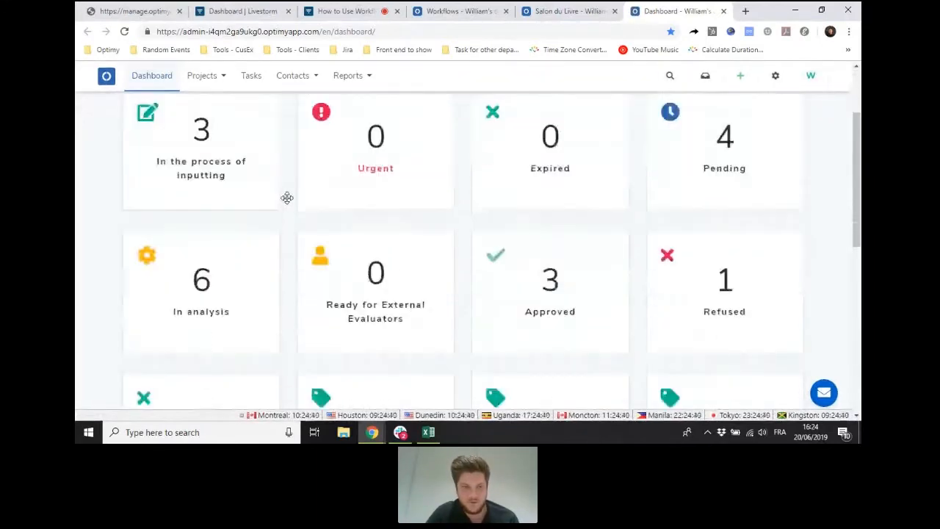
pyautogui.scroll(-7, 287, 198)
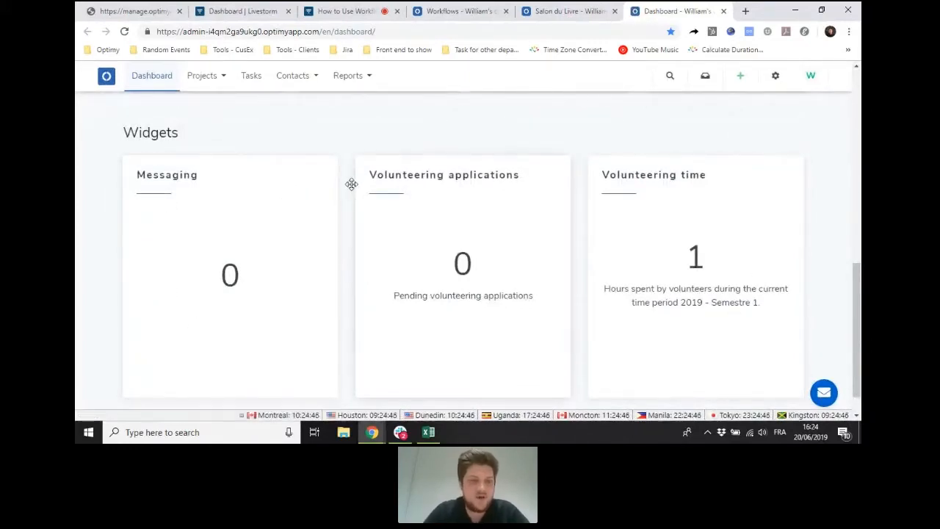
pyautogui.scroll(1, 351, 183)
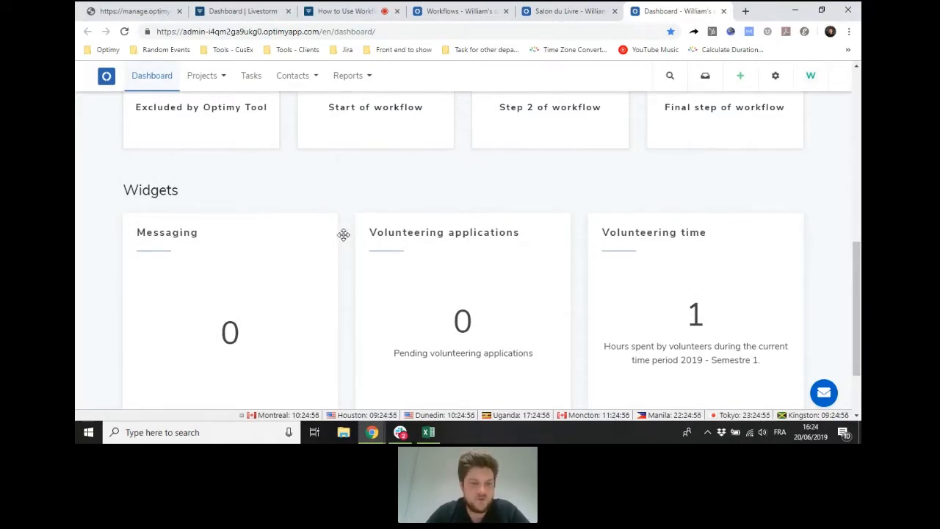
pyautogui.scroll(3, 344, 234)
pyautogui.scroll(4, 371, 254)
pyautogui.moveTo(379, 257); pyautogui.dragTo(311, 181)
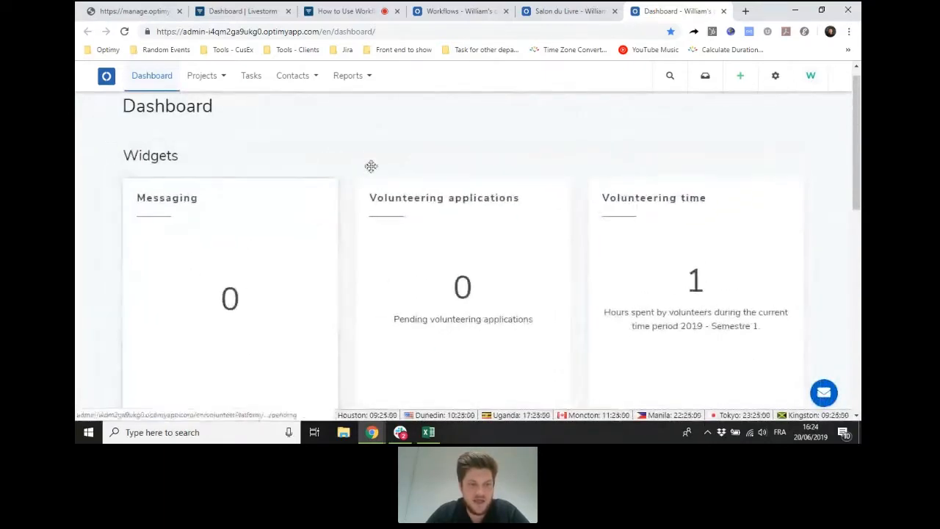
pyautogui.scroll(-5, 445, 191)
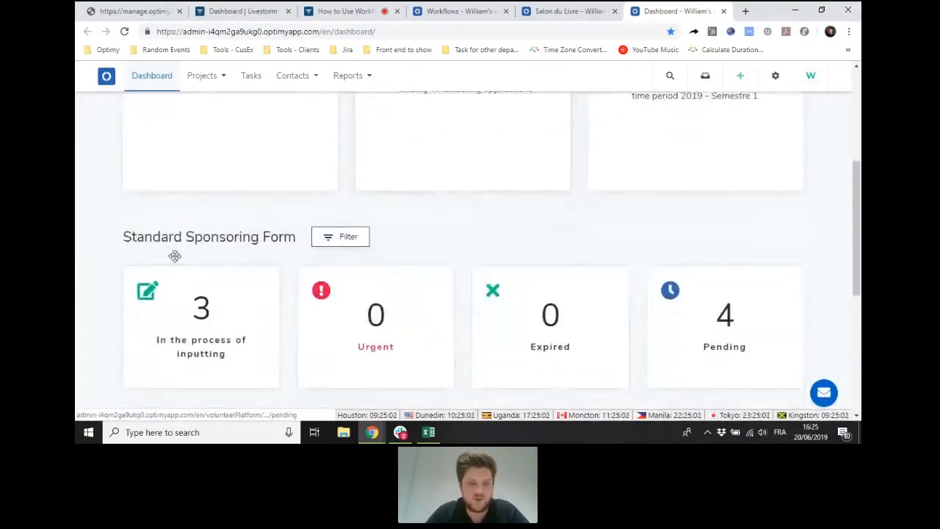
pyautogui.scroll(3, 567, 238)
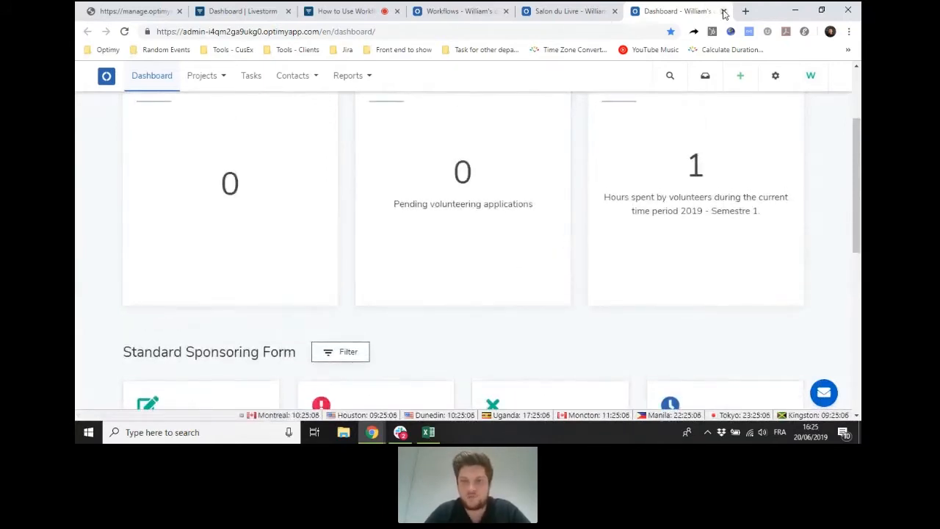
pyautogui.click(723, 11)
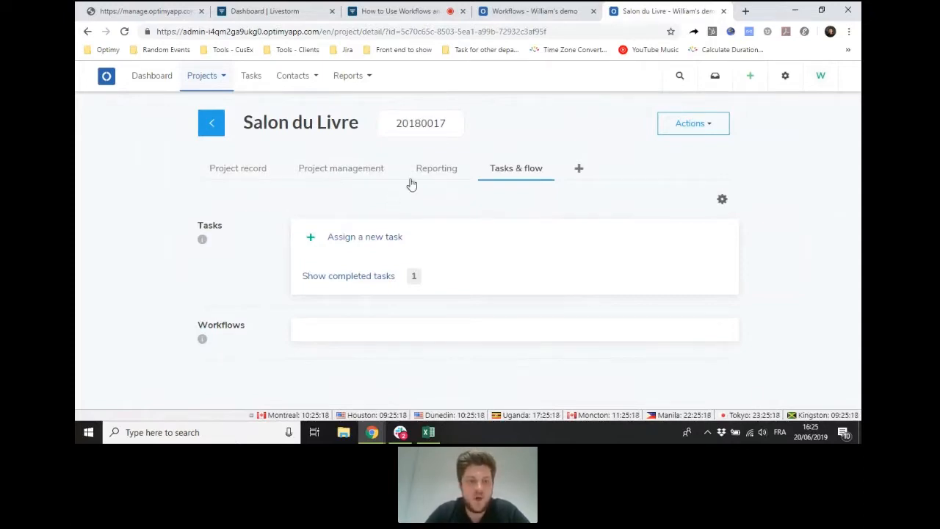
# - Set the Salon du Livre project's status to In analysis with the project locked and no submitter notification, and confirm the status change
pyautogui.click(382, 176)
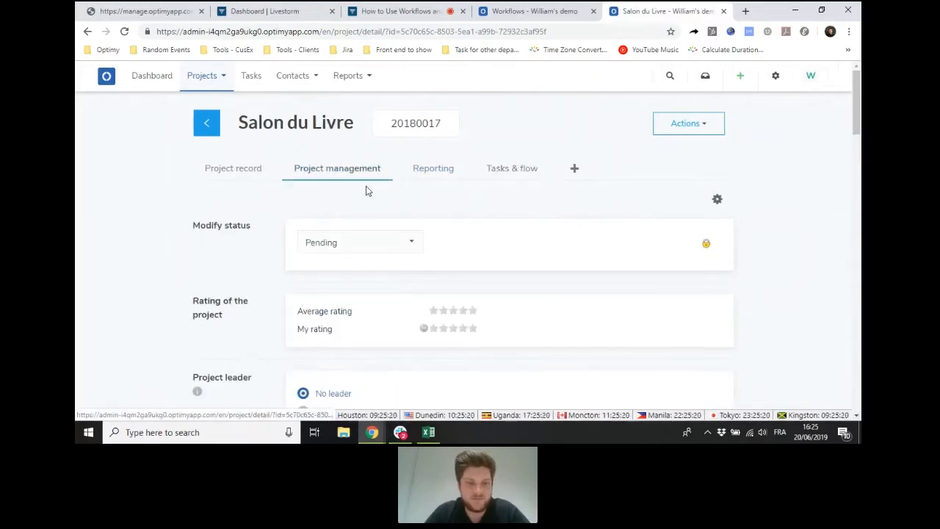
pyautogui.scroll(-1, 365, 188)
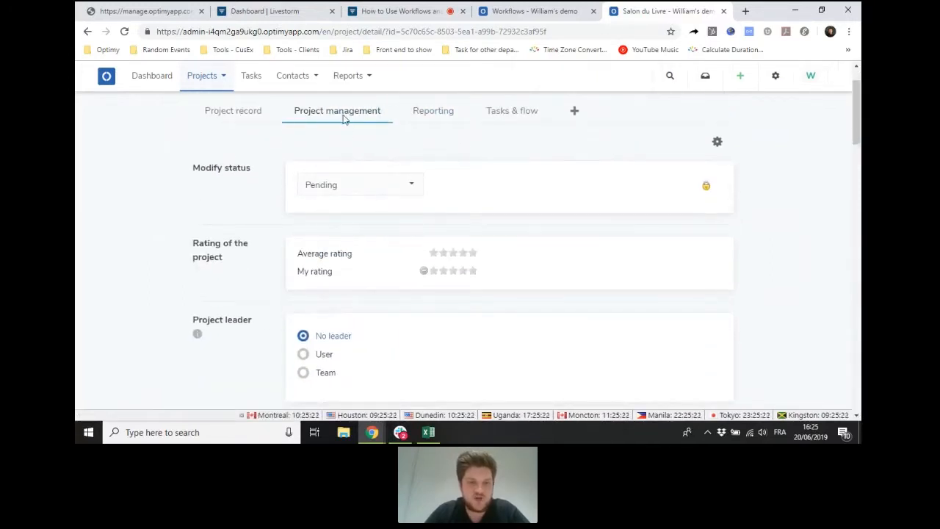
pyautogui.scroll(1, 342, 161)
pyautogui.moveTo(237, 123); pyautogui.dragTo(470, 130)
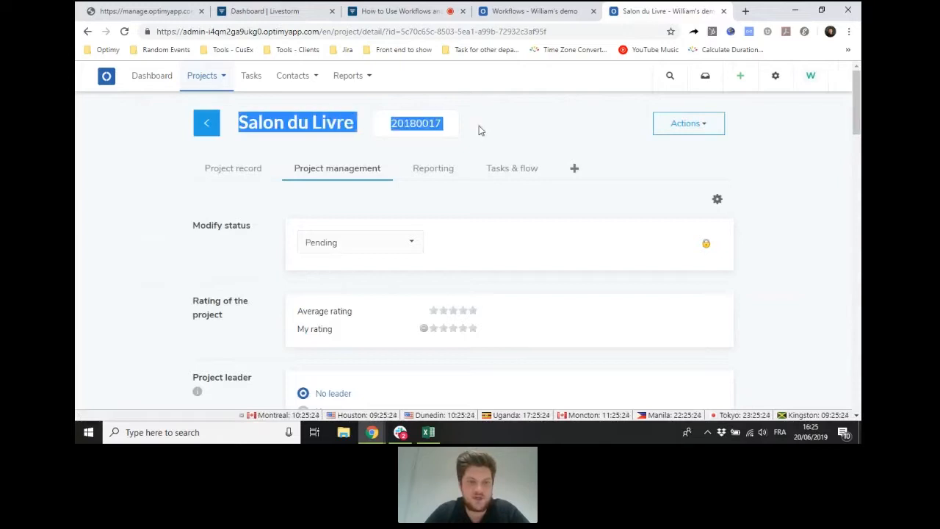
pyautogui.click(362, 200)
pyautogui.click(372, 244)
pyautogui.scroll(-1, 370, 235)
pyautogui.click(320, 261)
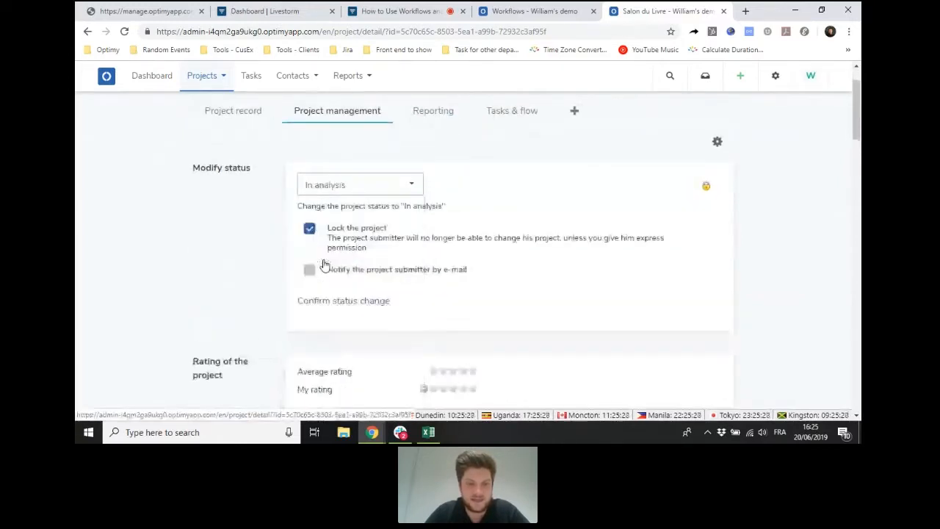
pyautogui.click(317, 304)
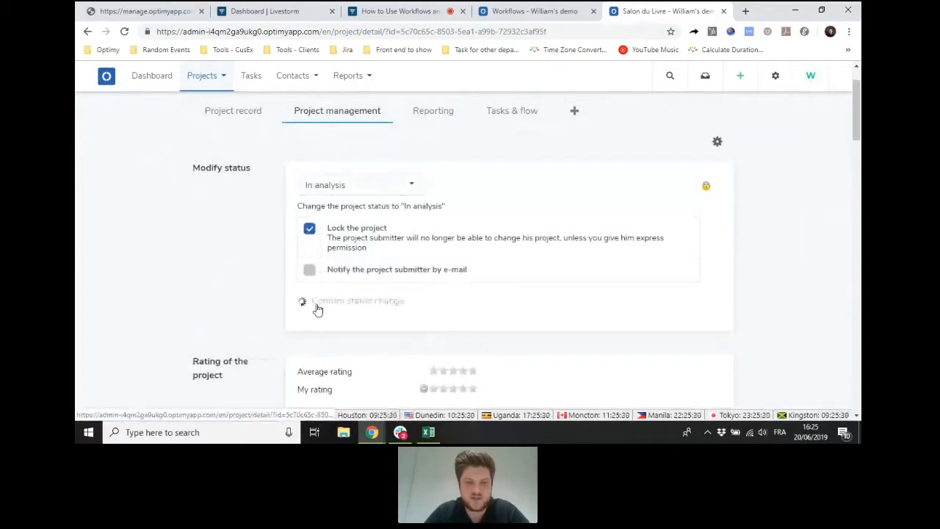
pyautogui.click(573, 97)
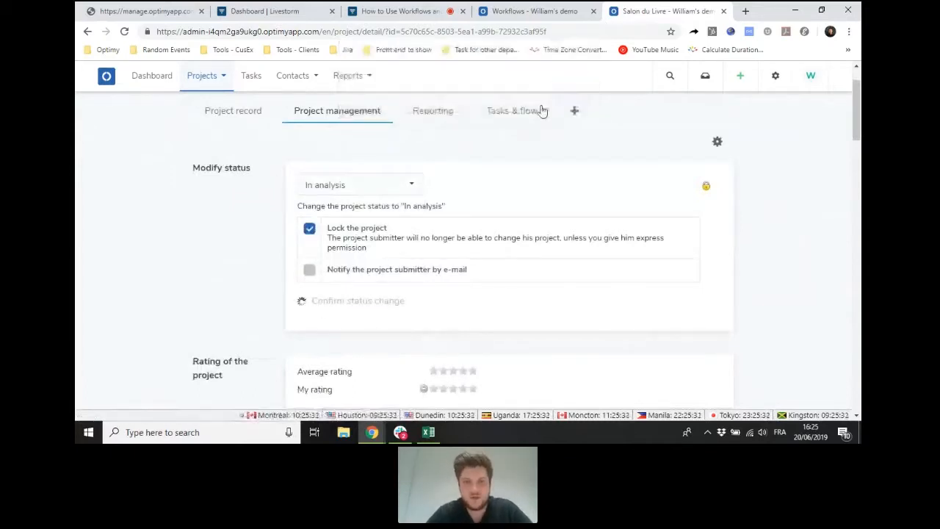
pyautogui.scroll(2, 384, 195)
# - Open the Salon du Mariage project from the project list and examine its tasks and workflow progress
pyautogui.click(224, 84)
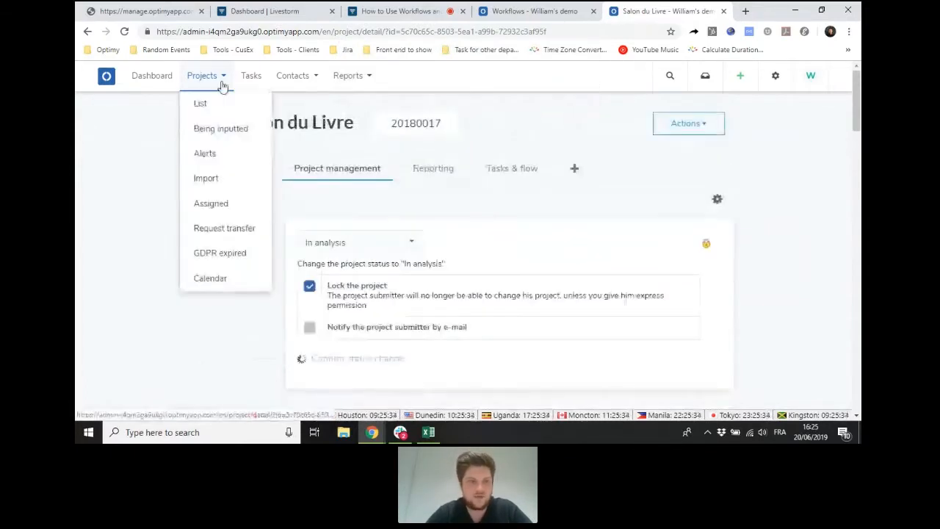
pyautogui.click(213, 109)
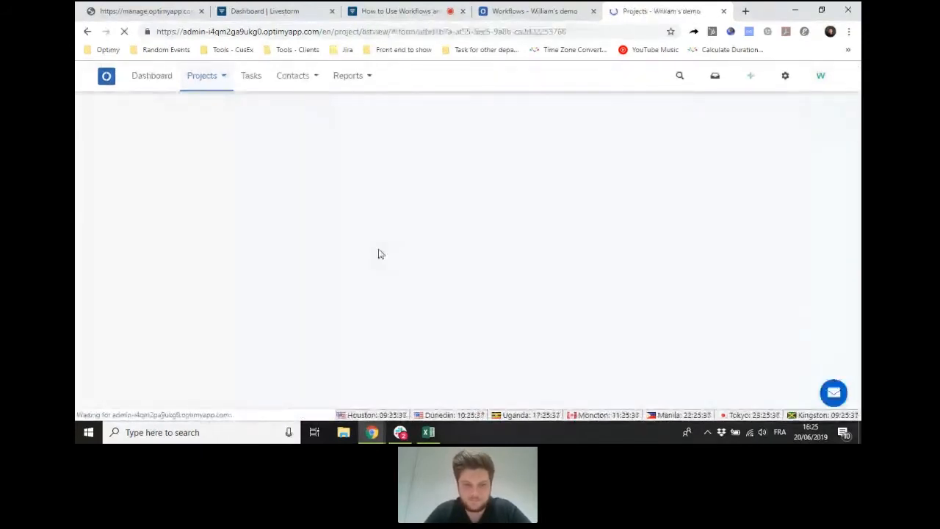
pyautogui.scroll(-1, 471, 194)
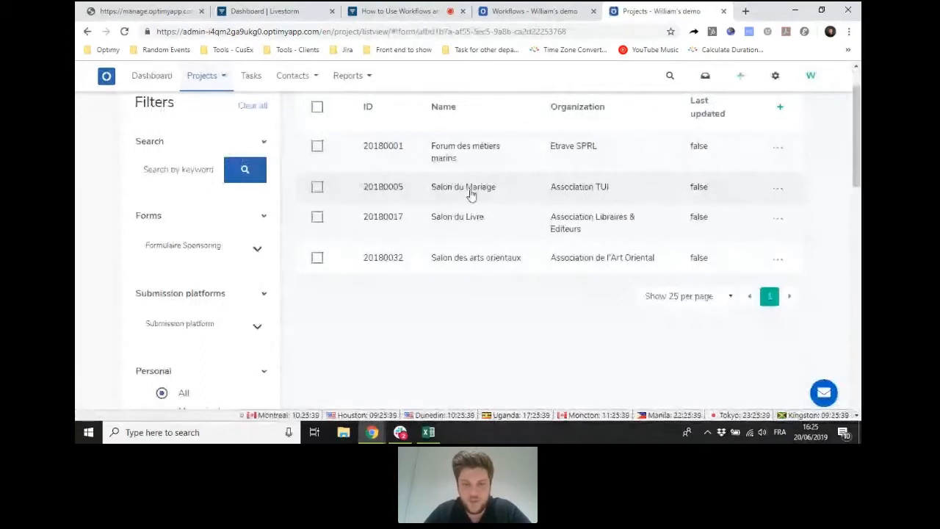
pyautogui.click(470, 193)
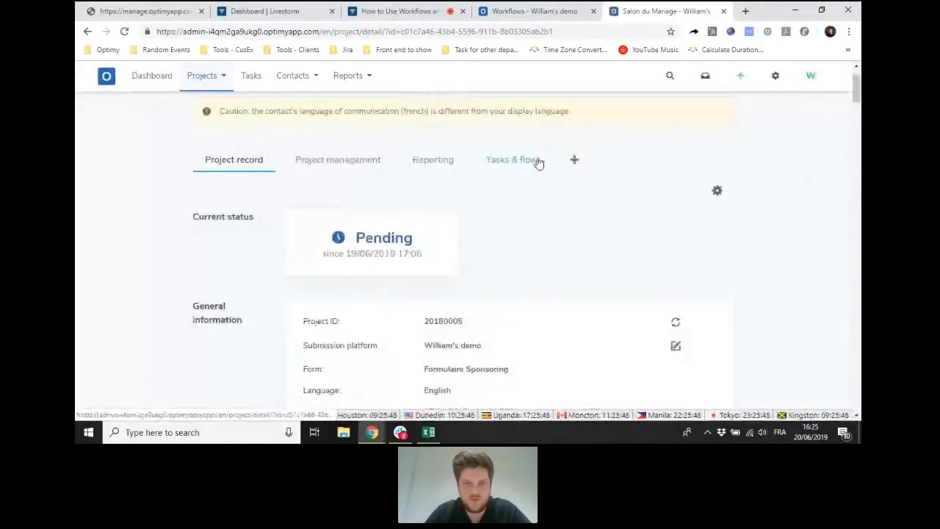
pyautogui.click(534, 161)
pyautogui.scroll(-3, 534, 161)
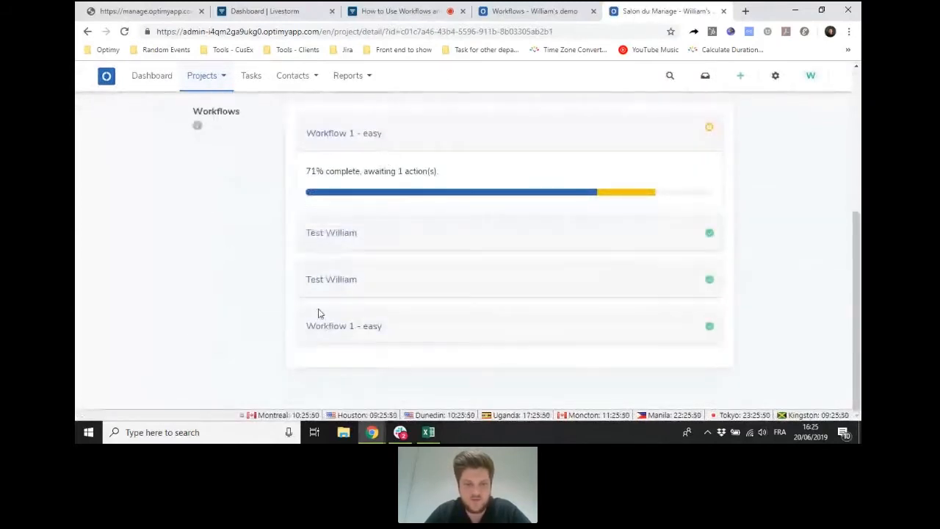
pyautogui.scroll(4, 398, 288)
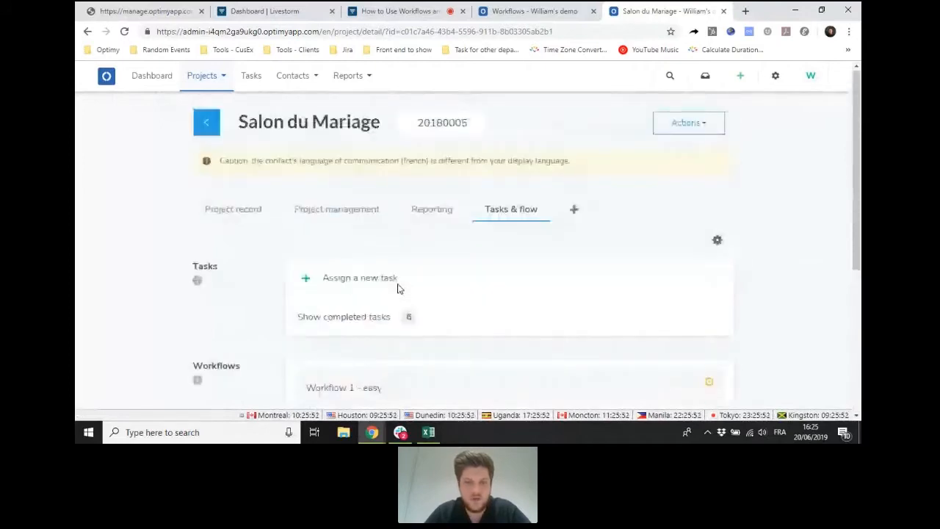
# - Set the Salon du Mariage project's status to In analysis without notifying the submitter by e-mail, and confirm the status change
pyautogui.click(315, 213)
pyautogui.scroll(-2, 315, 214)
pyautogui.click(347, 217)
pyautogui.click(357, 248)
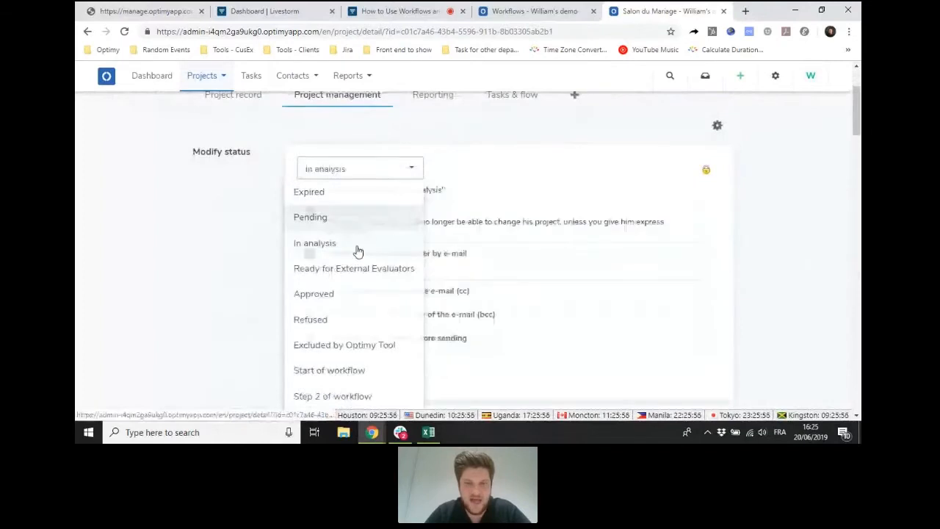
pyautogui.click(310, 255)
pyautogui.scroll(-1, 264, 244)
pyautogui.click(315, 230)
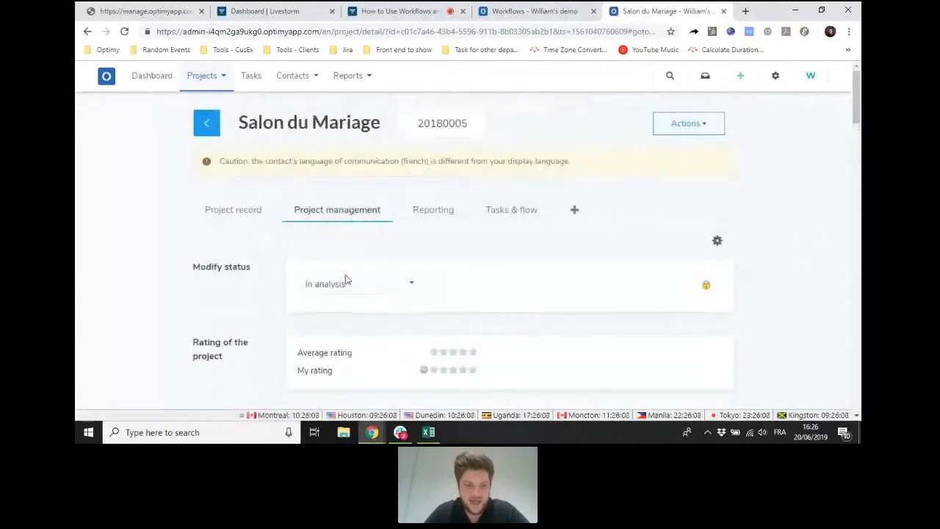
# - Examine the Salon du Mariage project's "Review the project" task and the progress of its "Workflow - easy" workflow
pyautogui.click(491, 221)
pyautogui.scroll(-1, 445, 216)
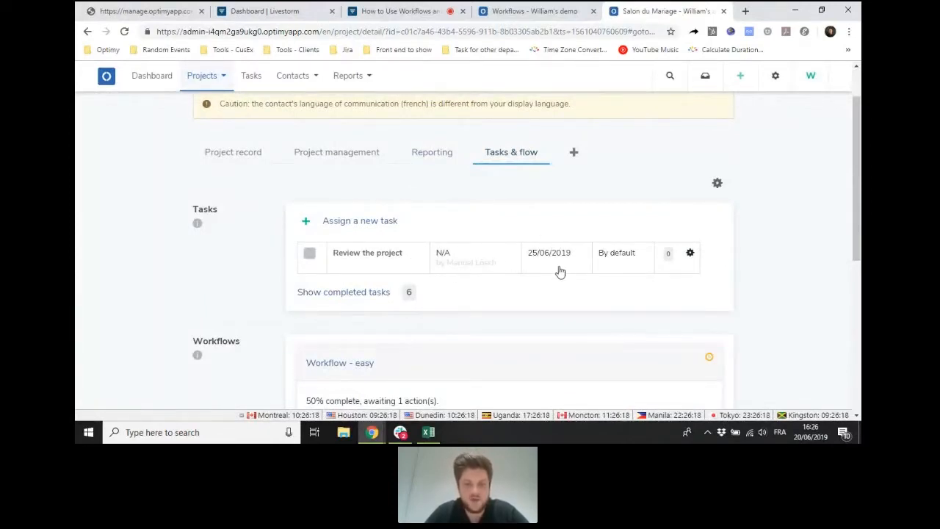
pyautogui.scroll(-3, 529, 245)
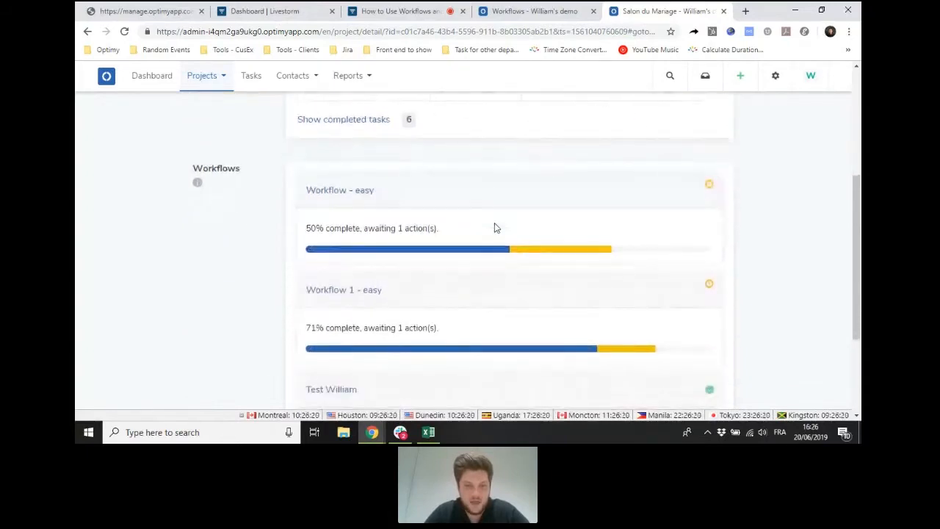
# - Check the progress of "Workflow - easy" and mark the Salon du Mariage project's "Review the project" task as completed
pyautogui.scroll(1, 494, 228)
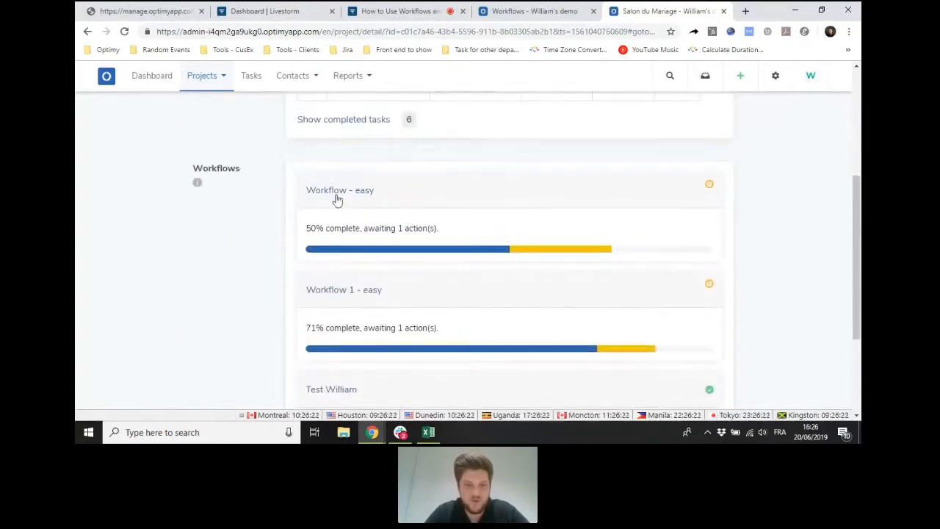
pyautogui.moveTo(308, 228); pyautogui.dragTo(436, 230)
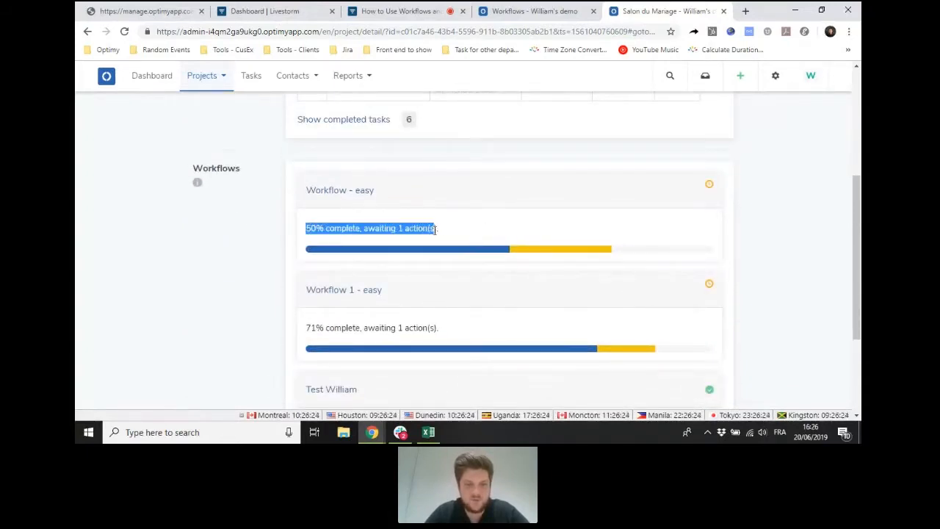
pyautogui.scroll(1, 445, 231)
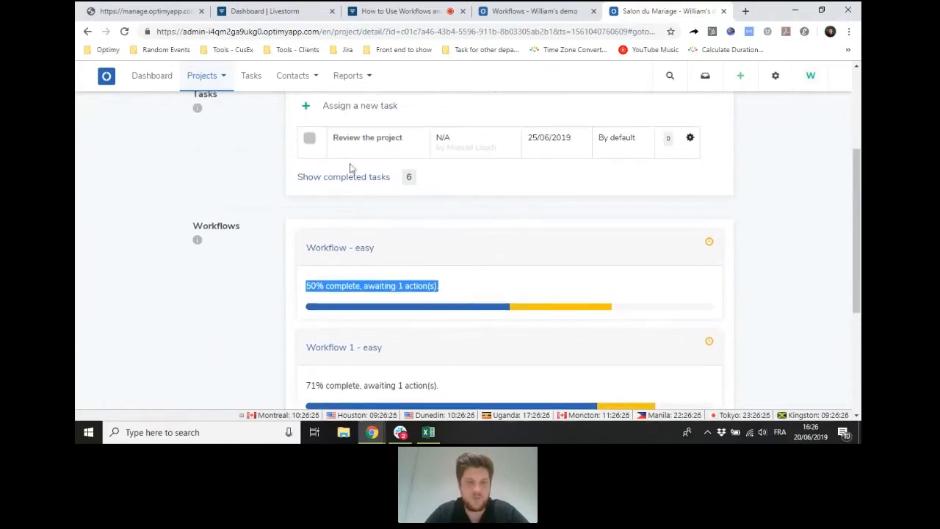
pyautogui.click(309, 139)
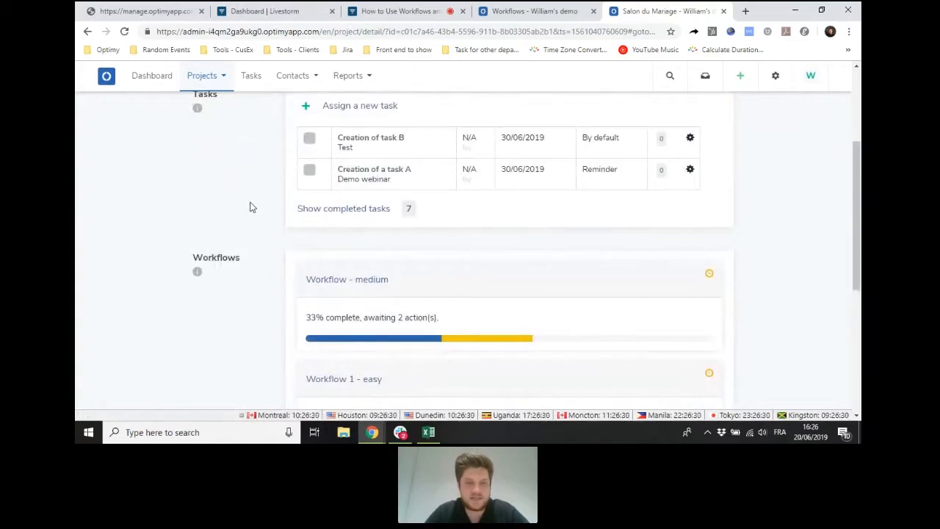
# - Examine the project's open tasks and "Workflow - medium" progress, and reload the project record to check its current status
pyautogui.scroll(-1, 248, 209)
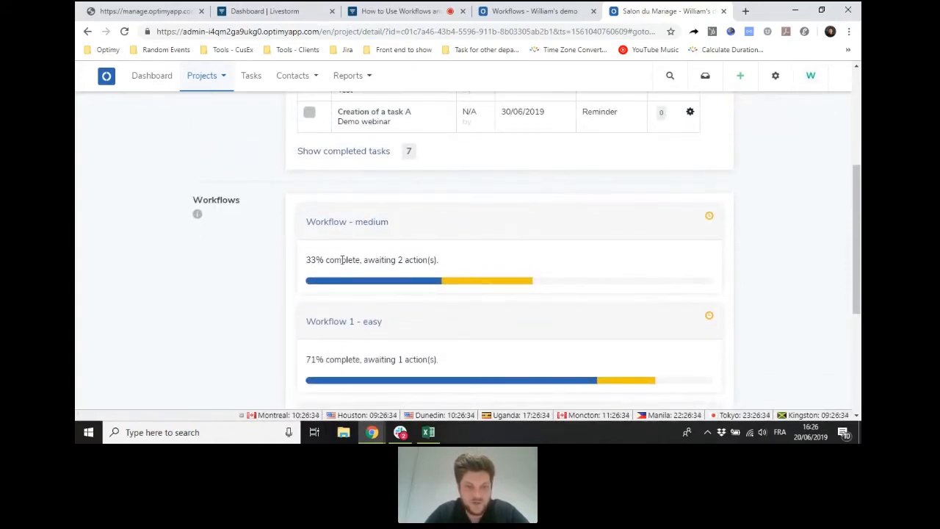
pyautogui.scroll(2, 456, 242)
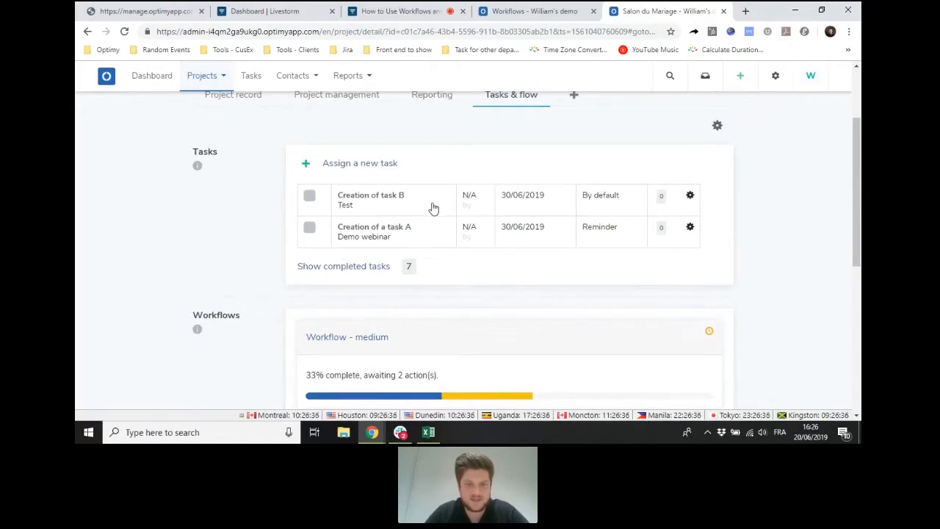
pyautogui.scroll(2, 433, 207)
pyautogui.click(230, 212)
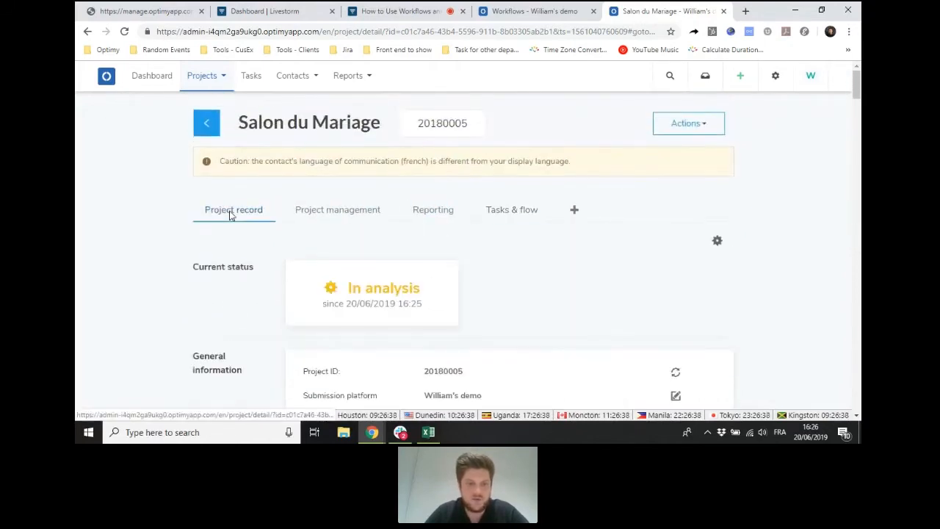
pyautogui.click(125, 33)
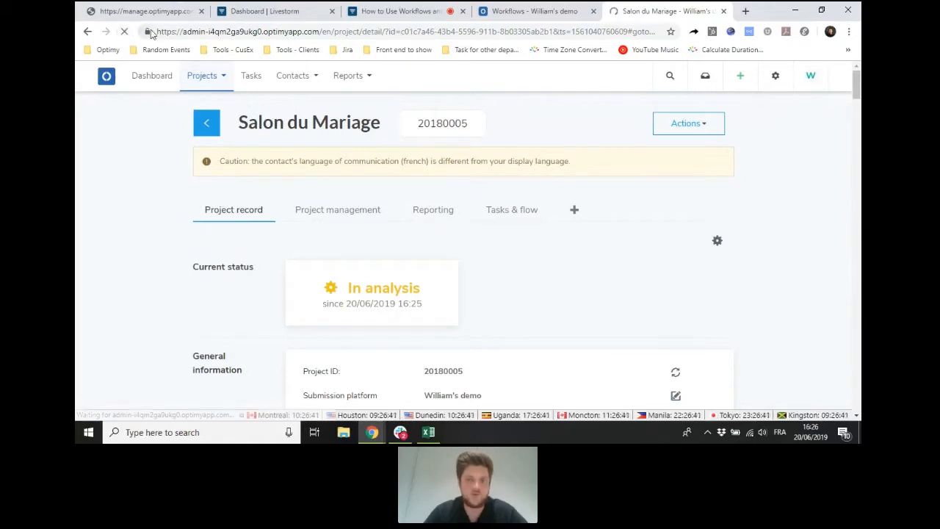
pyautogui.click(337, 210)
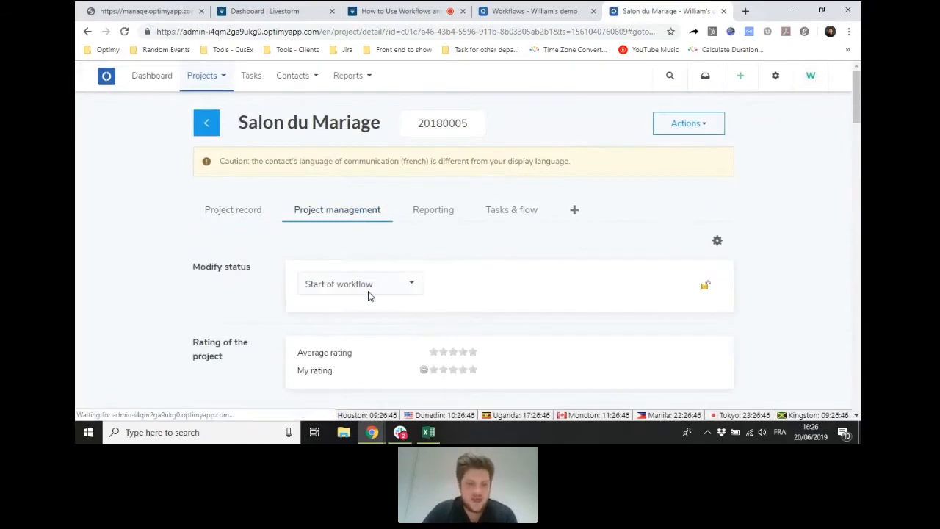
pyautogui.click(244, 213)
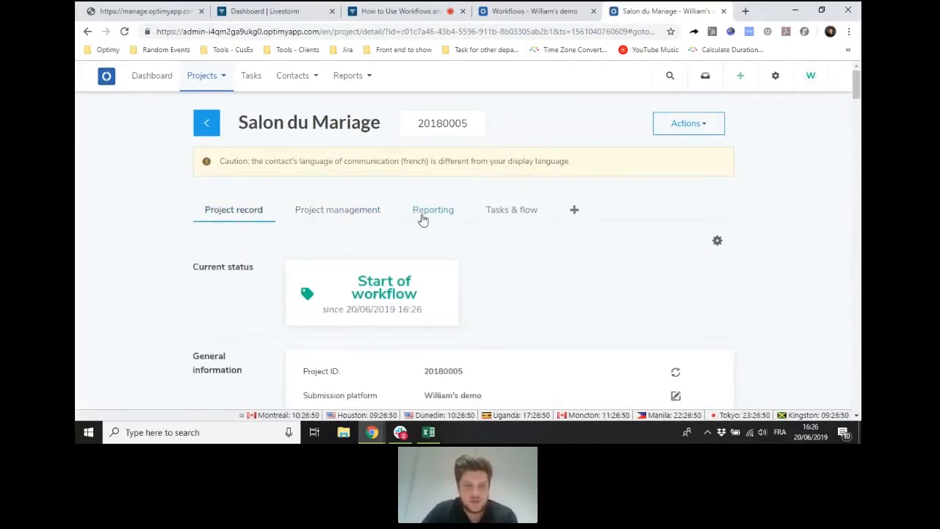
# - Mark the Salon du Mariage project's "Creation of a task A" and "Creation of task B" tasks as completed
pyautogui.click(490, 213)
pyautogui.scroll(-2, 266, 252)
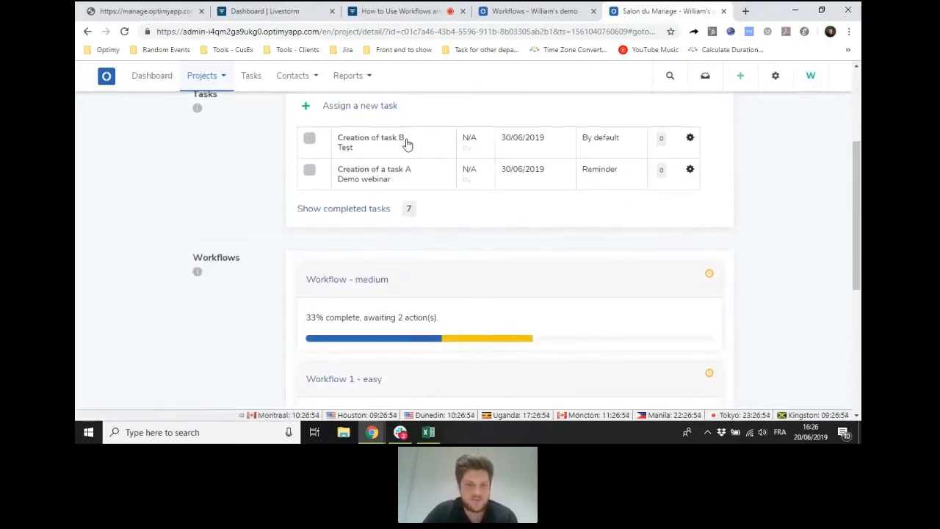
pyautogui.click(311, 171)
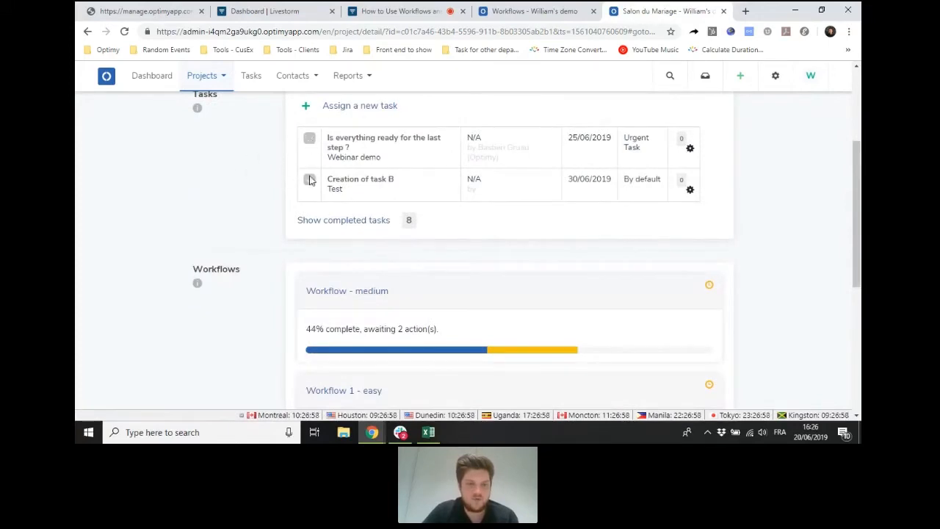
pyautogui.click(309, 180)
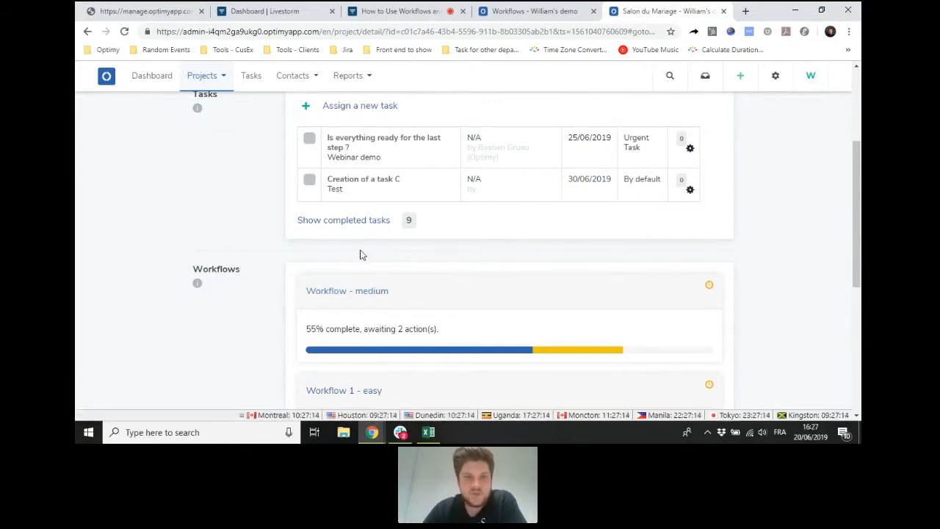
# - Close the Salon du Mariage project page and log out of the Optimy account
pyautogui.scroll(3, 360, 254)
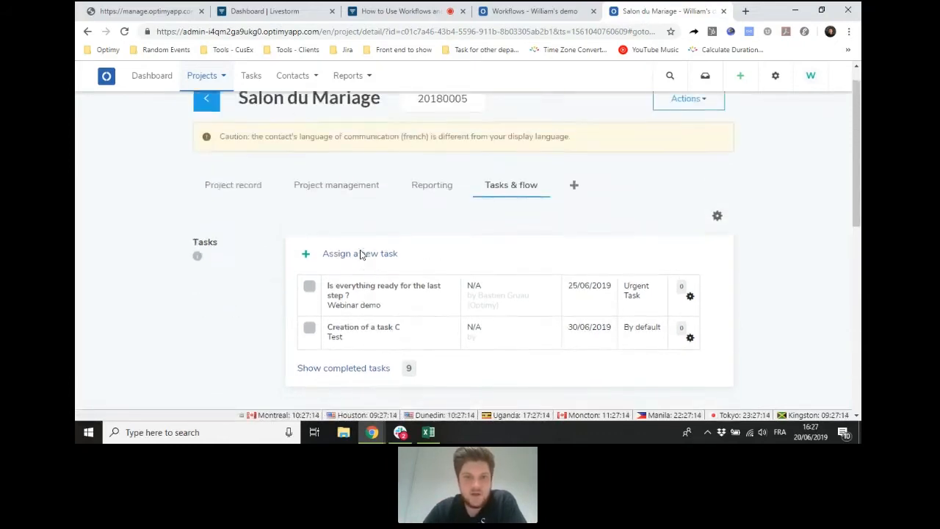
pyautogui.click(724, 11)
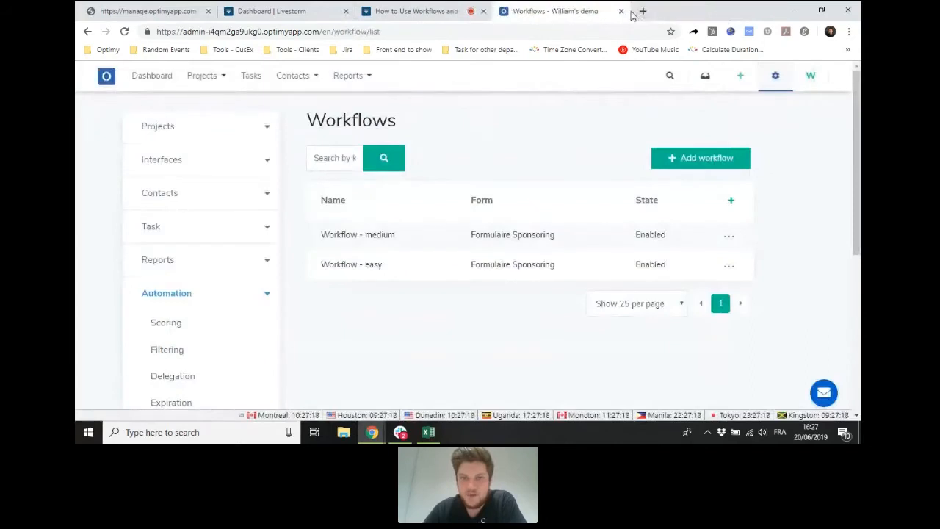
pyautogui.click(812, 76)
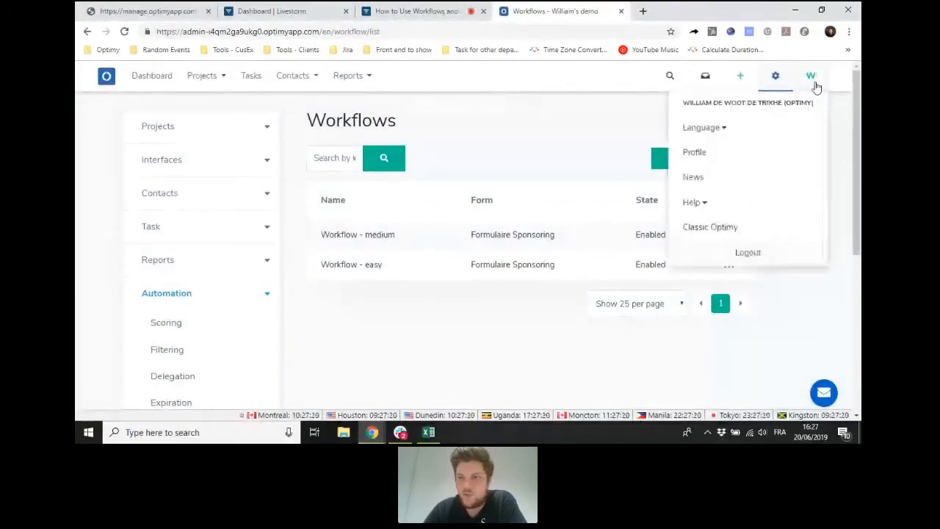
pyautogui.click(747, 250)
# - Switch to the live Livestorm webinar session and disable screensharing
pyautogui.click(463, 10)
pyautogui.click(489, 112)
pyautogui.click(490, 112)
pyautogui.click(488, 110)
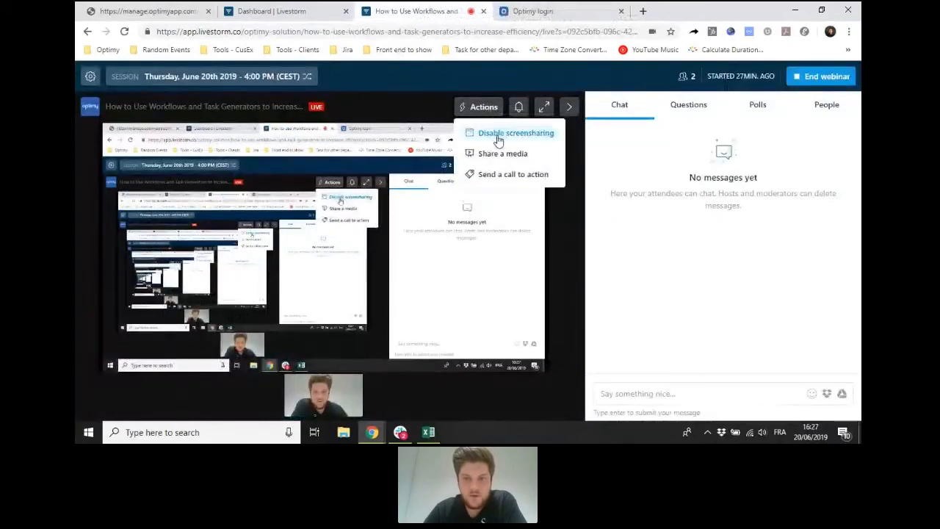
pyautogui.click(497, 132)
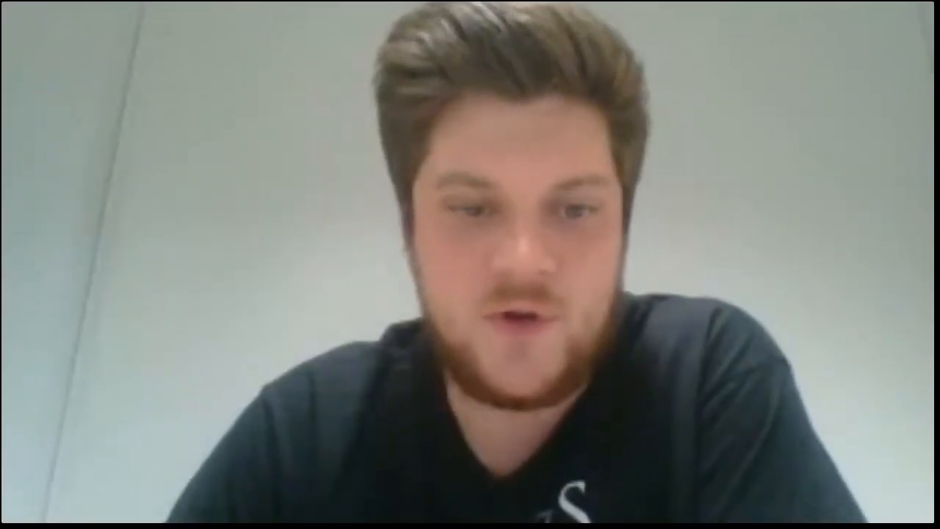